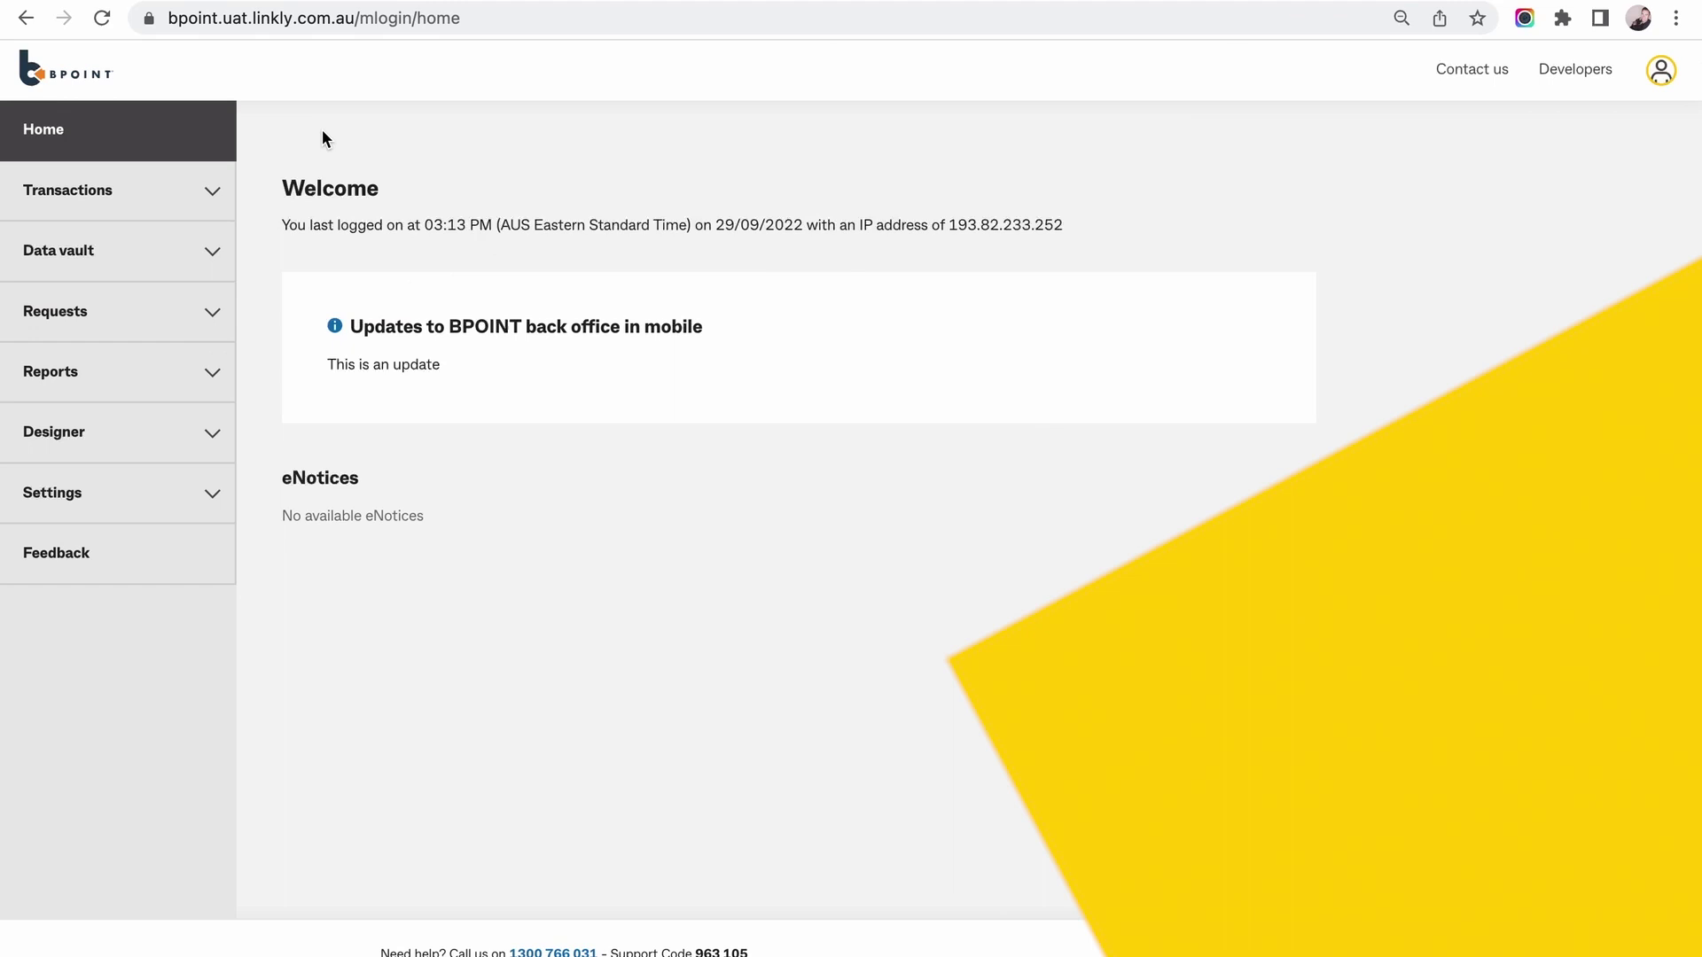
Expand Data vault in the sidebar and open its Customers list.
left_click(212, 252)
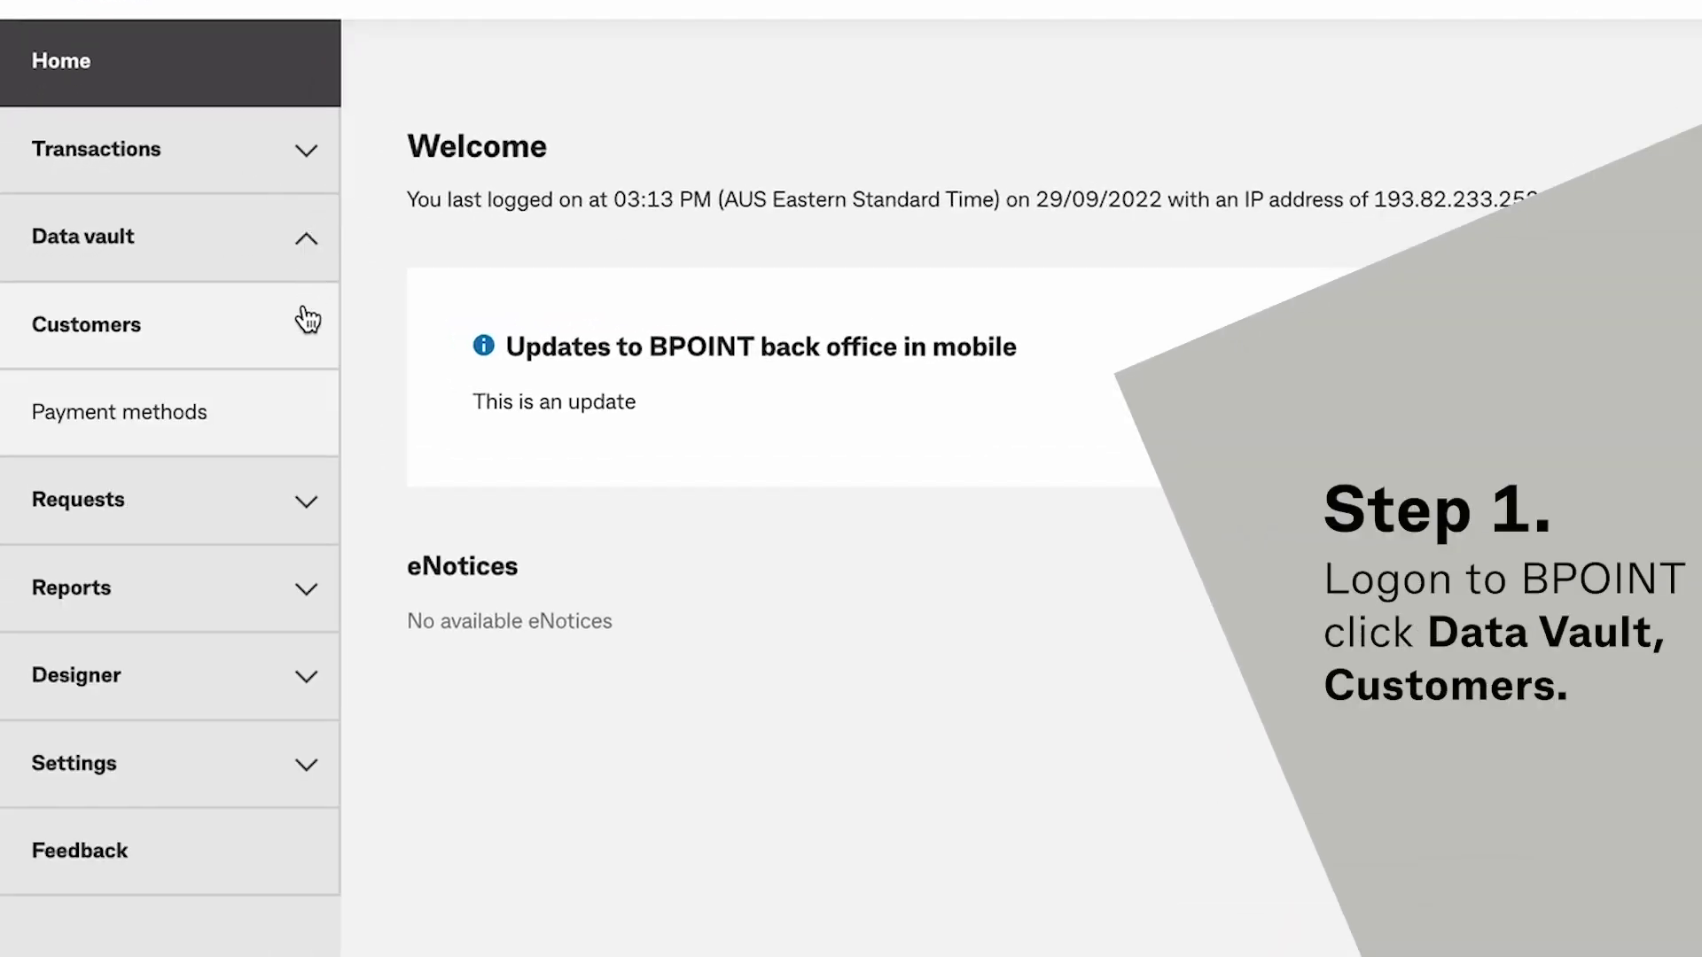
left_click(301, 334)
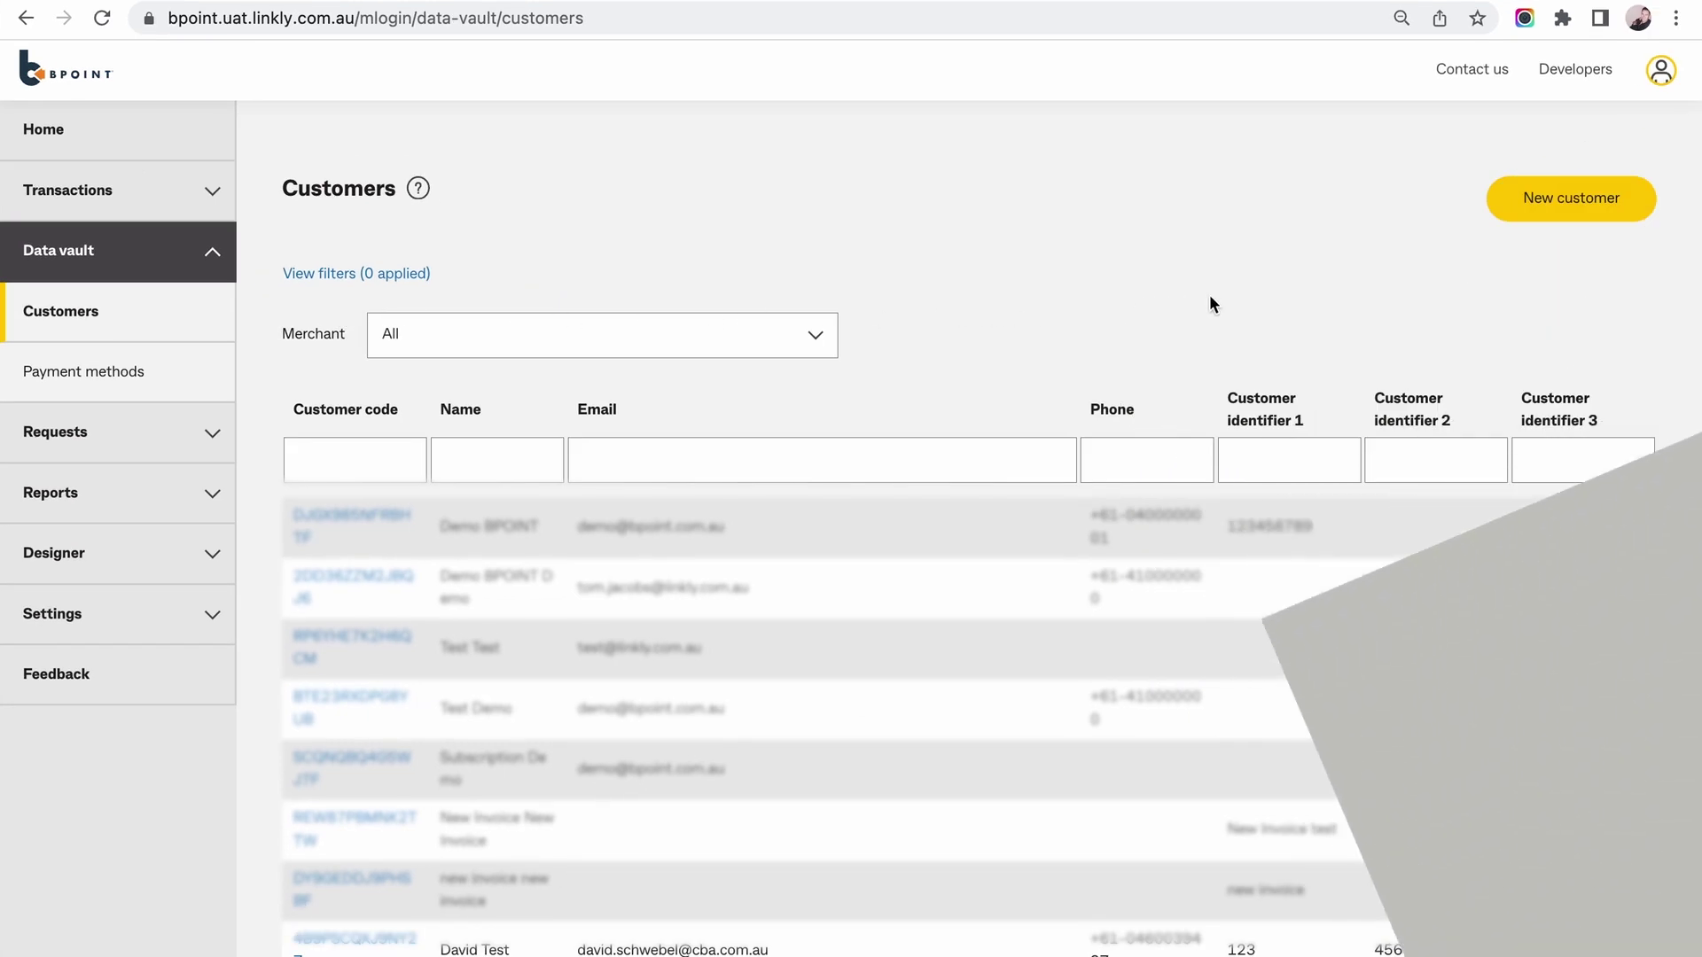
Start a new customer and enter the first name, last name, e-mail and phone number.
left_click(1521, 214)
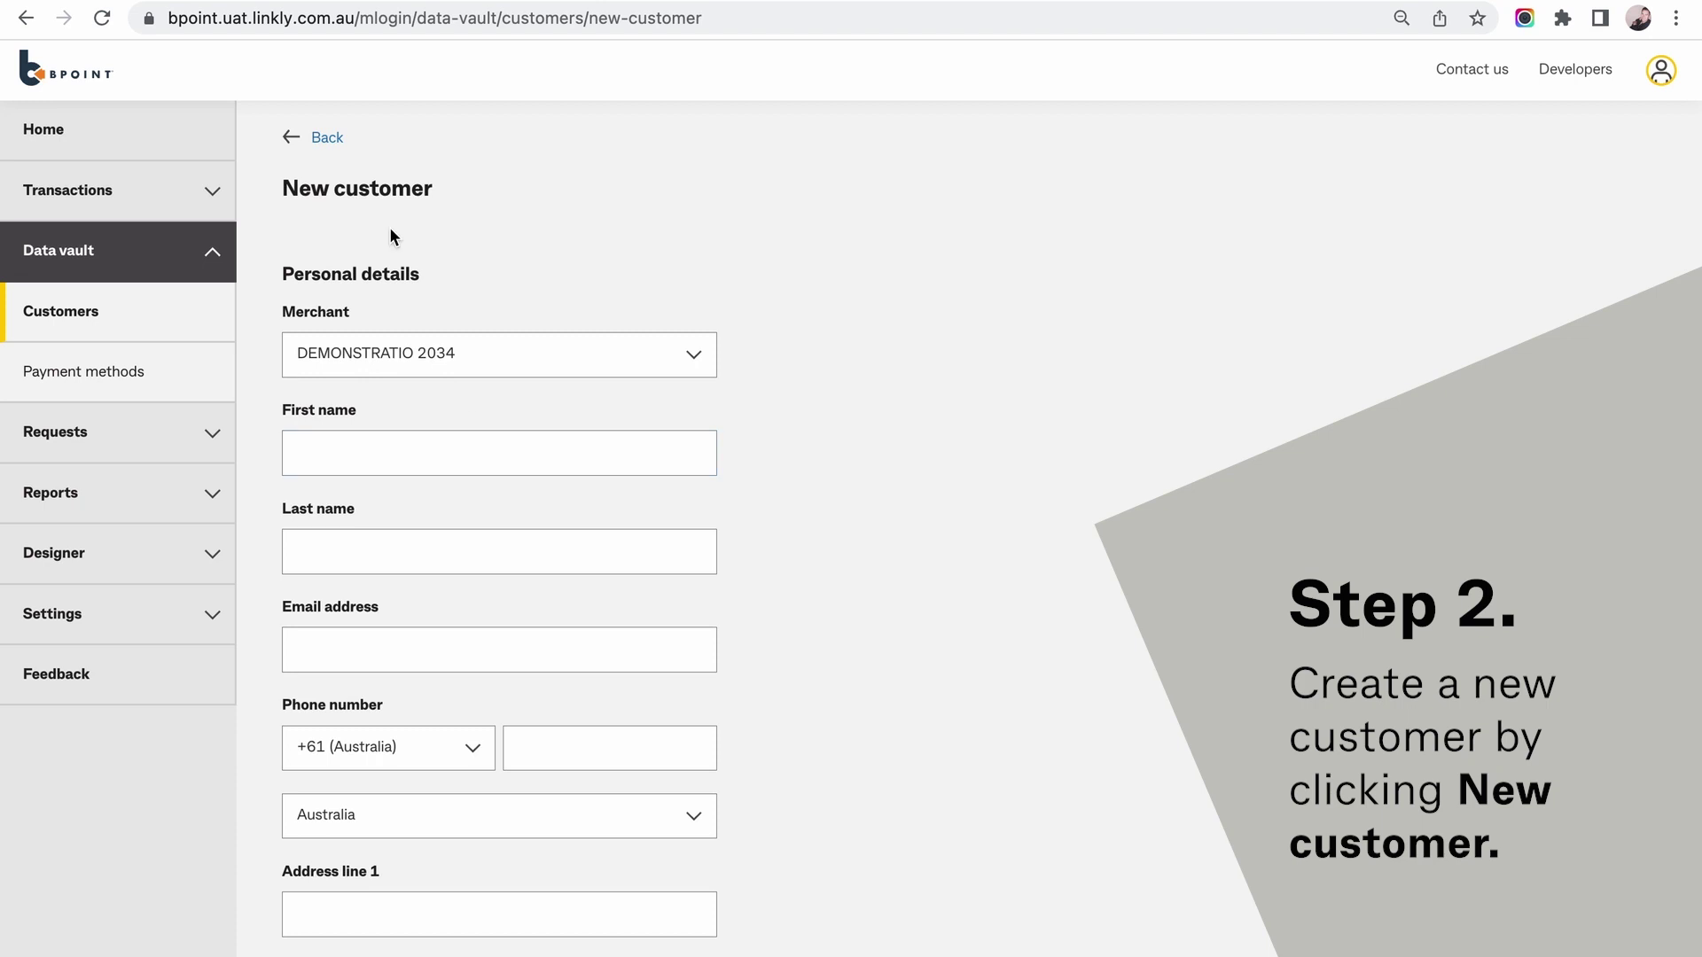
key("Tab")
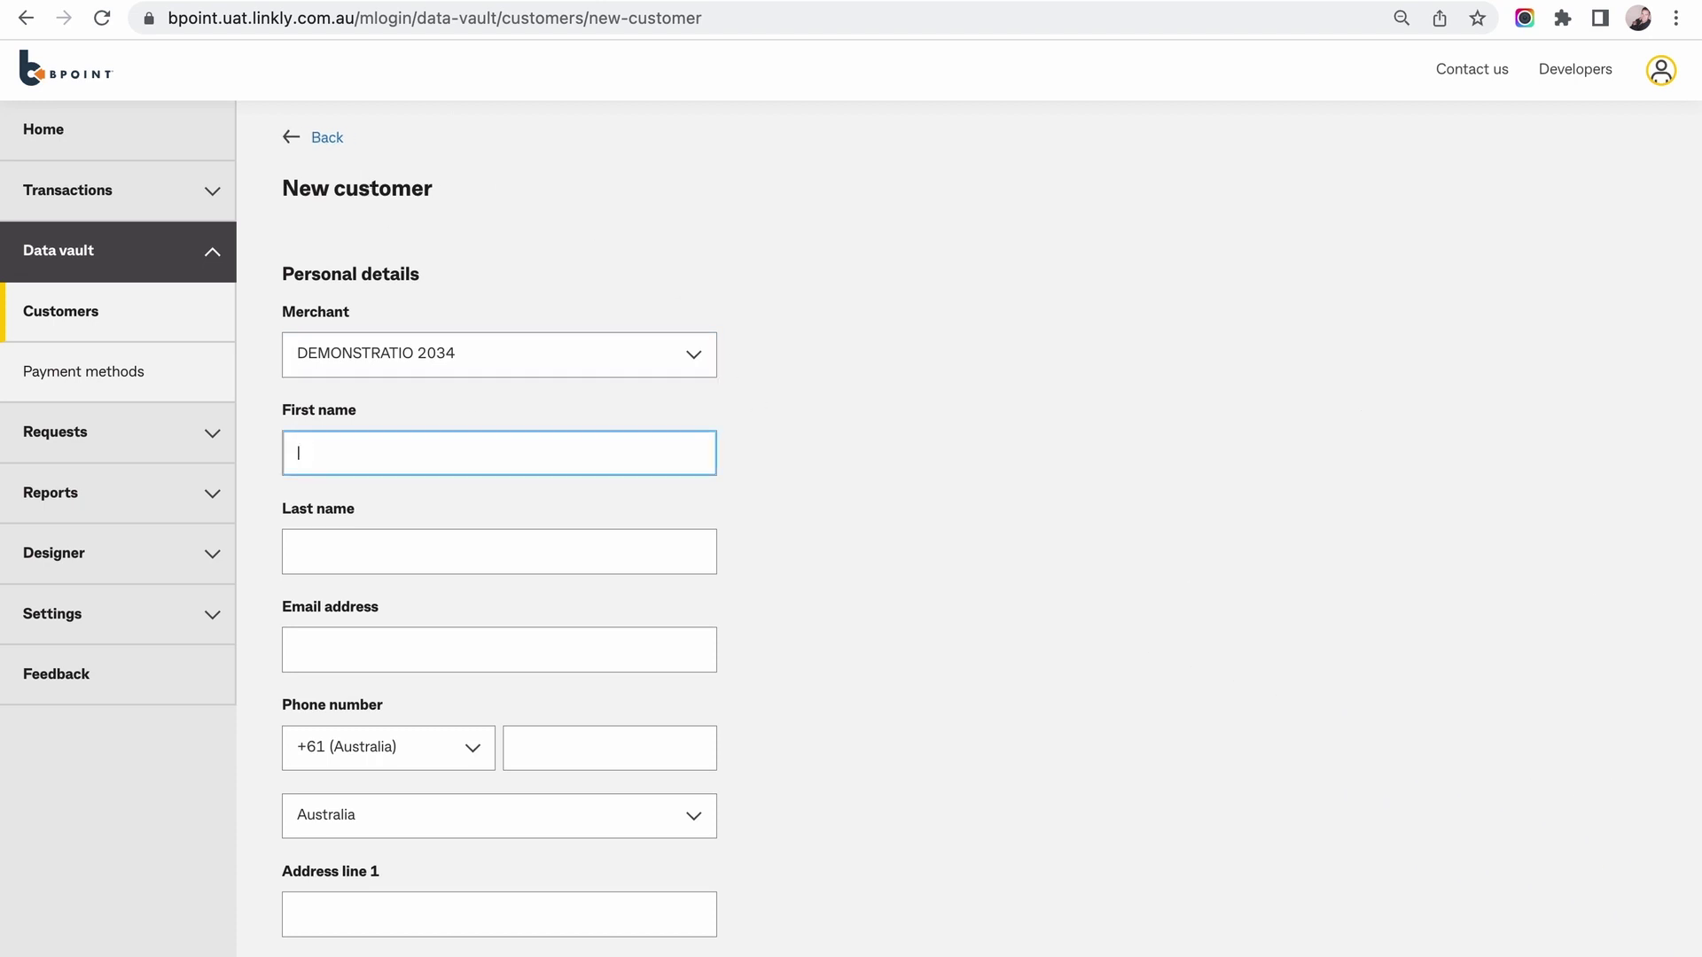
type("Test demo")
key("Tab")
type("BPOINT")
key("Tab")
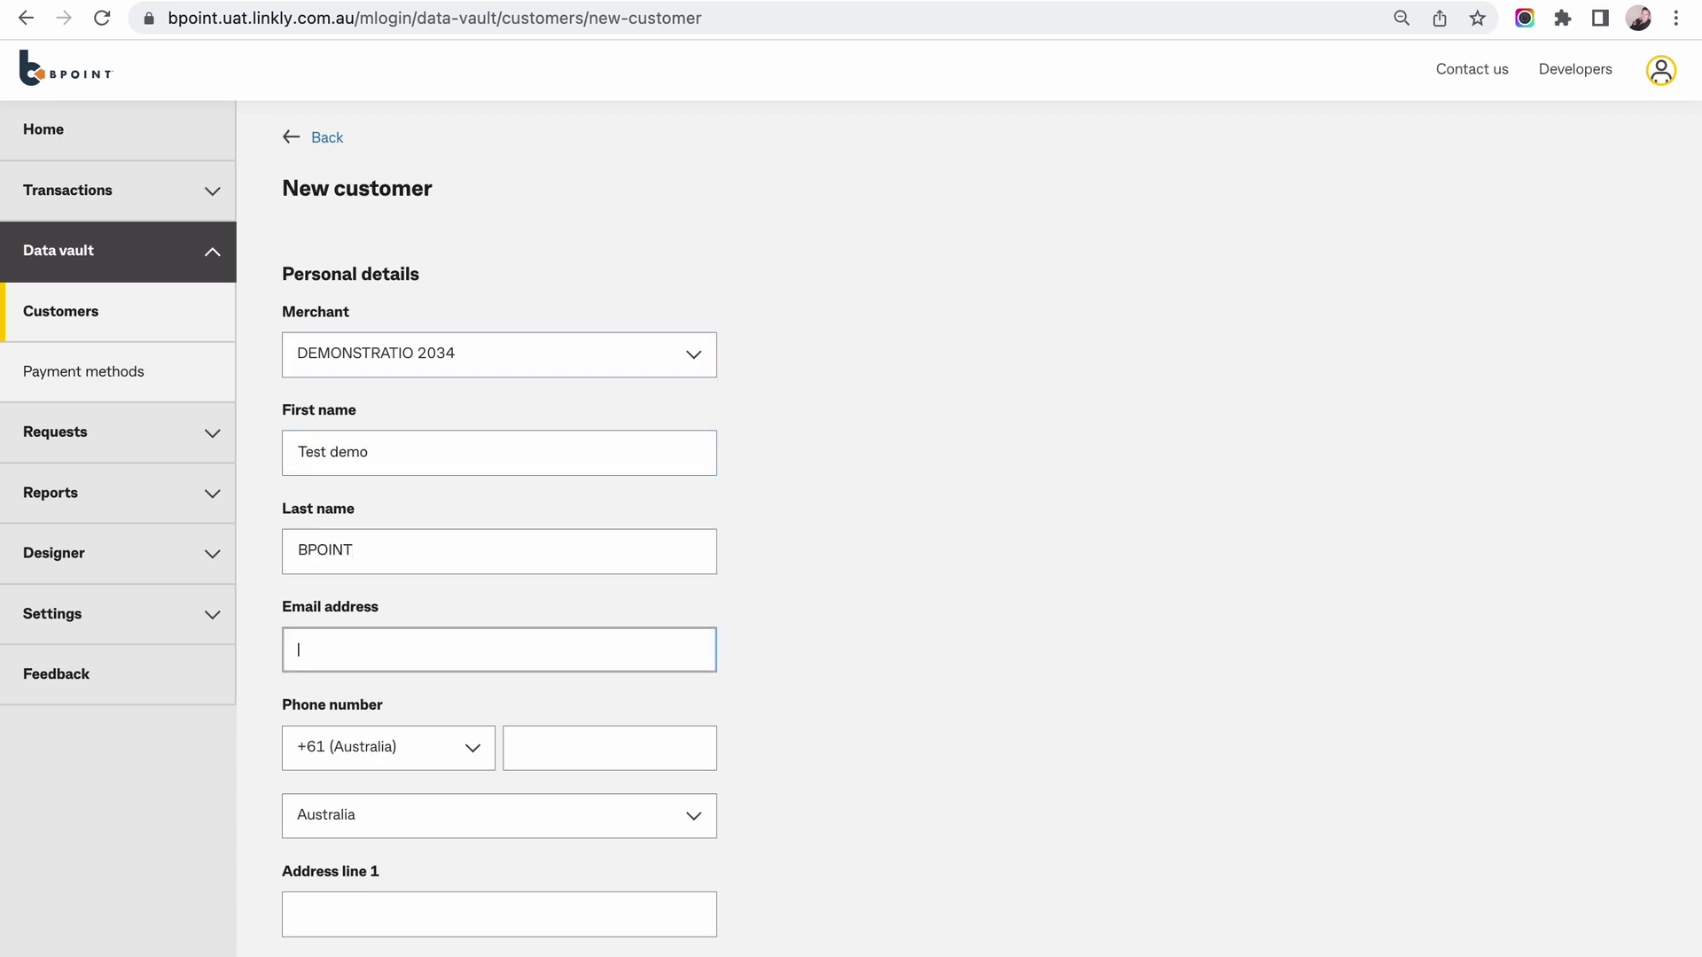
key("Tab")
type("0")
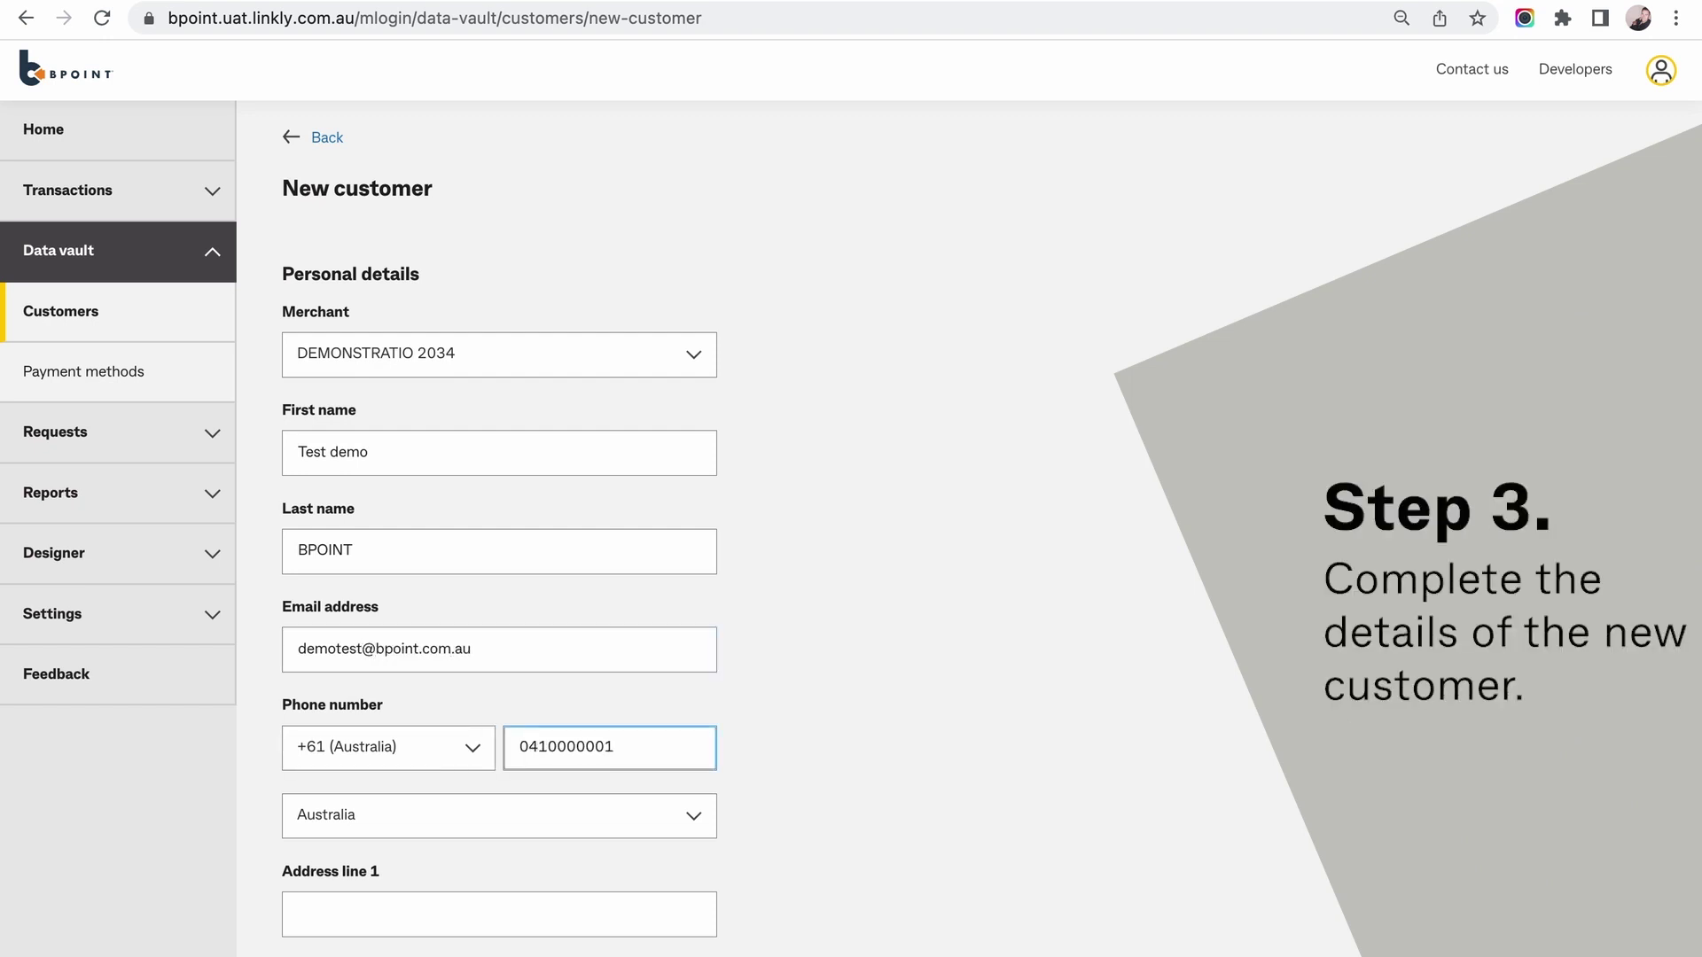
Fill in the customer's street address, city, state and postcode, add Customer identifier 1, and create the record.
scroll(1007, 420, "down", 7)
key("Tab")
key("Tab")
type("1 Demo Street")
key("Tab")
type("Sydney")
key("Tab")
type("n")
key("Tab")
type("2000")
scroll(953, 440, "down", 2)
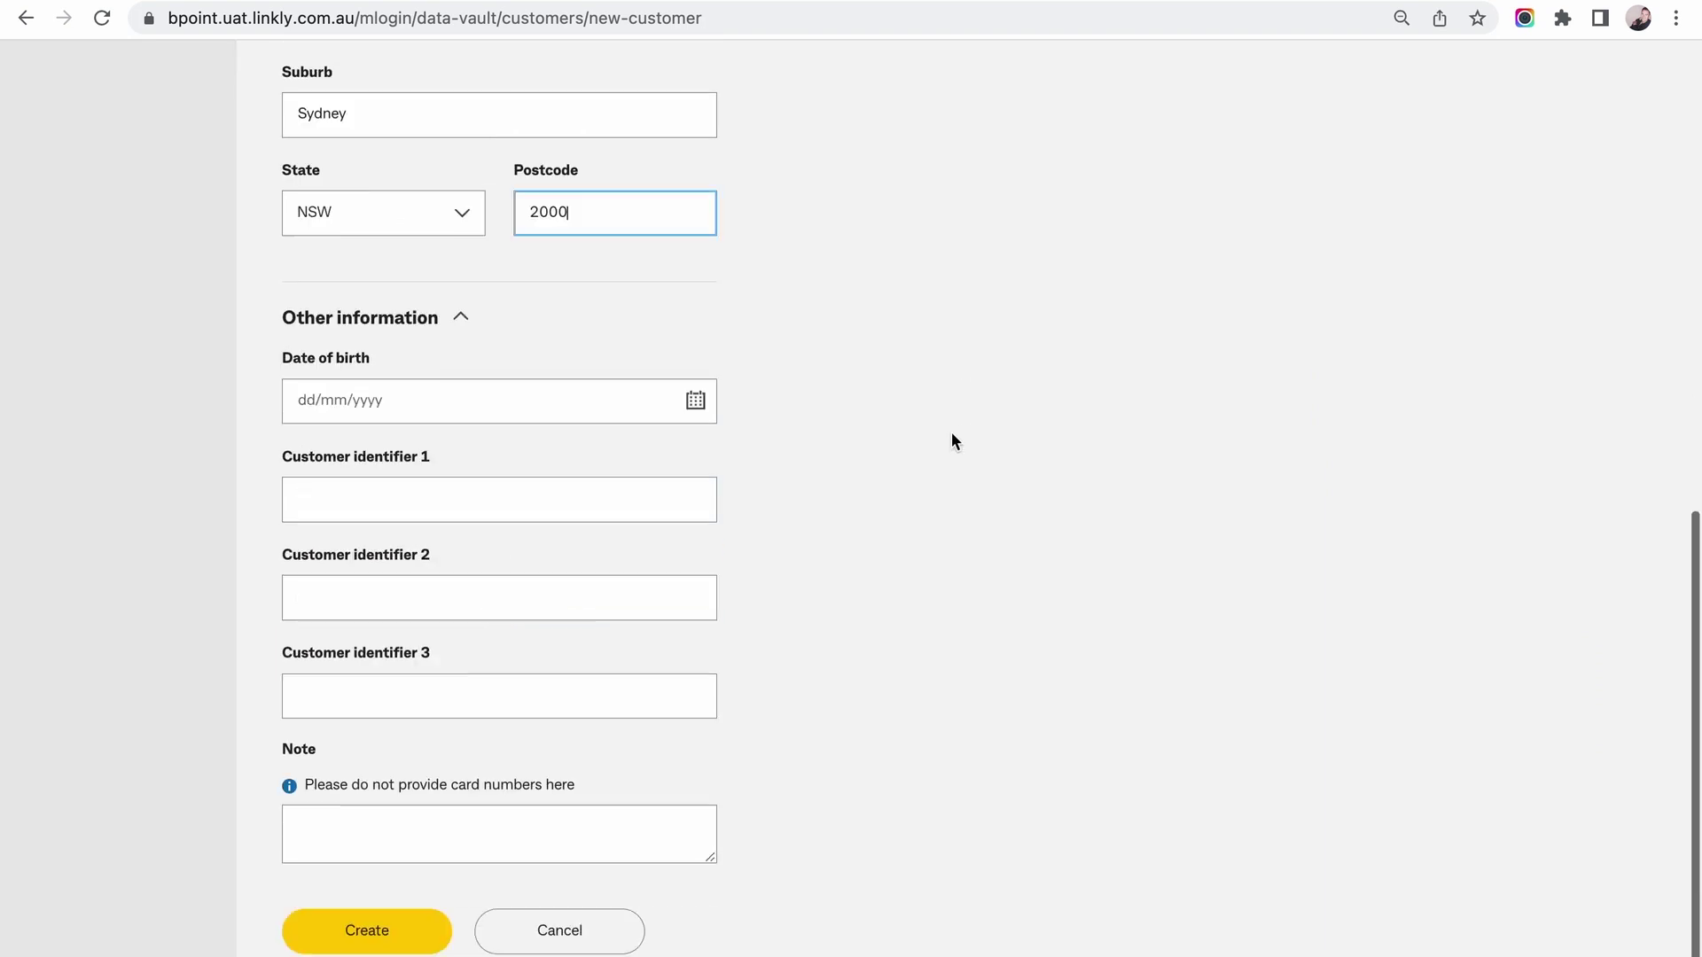
scroll(951, 440, "down", 4)
left_click(368, 398)
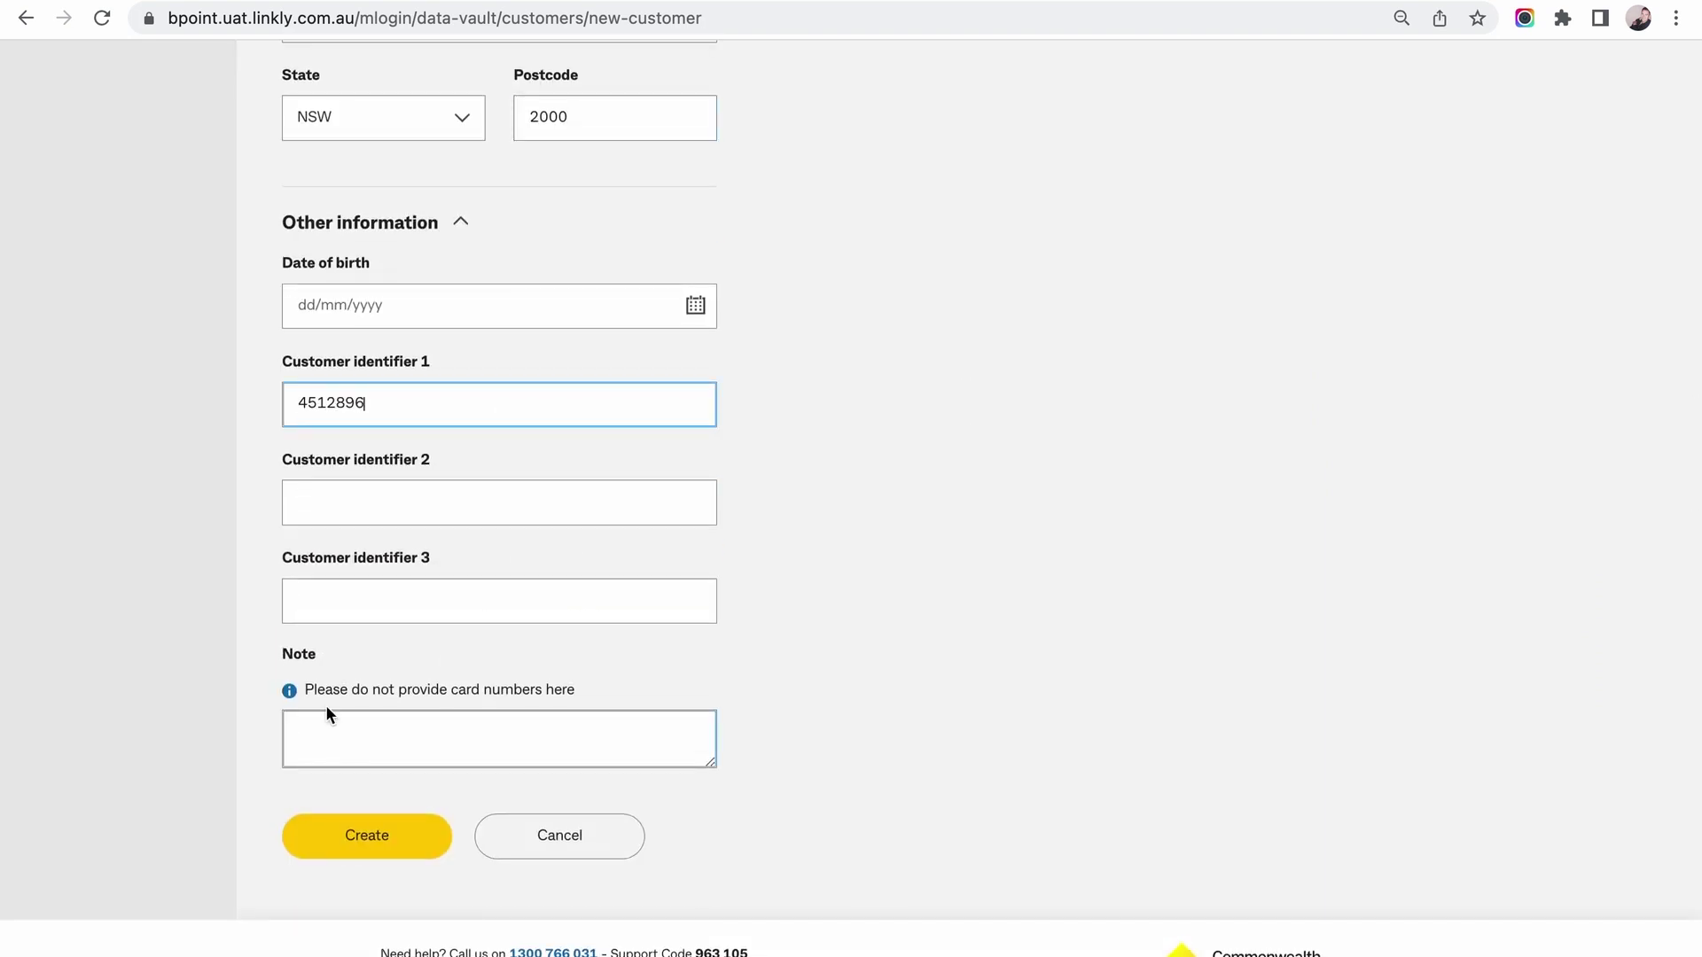
left_click(335, 834)
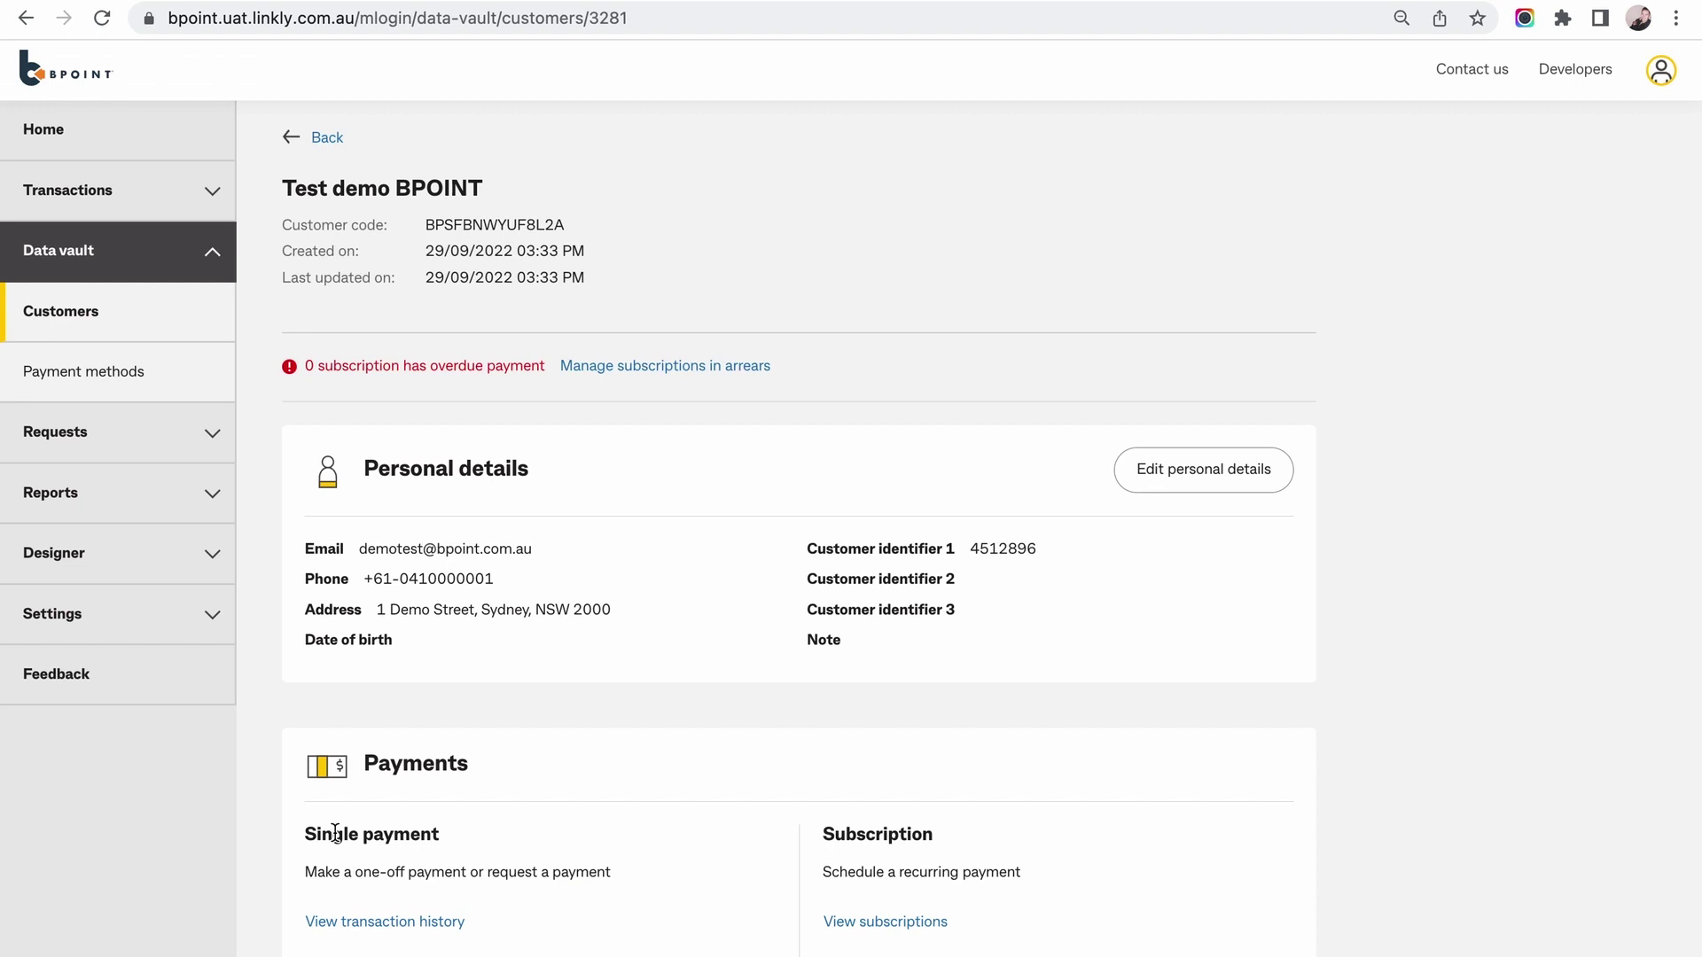
Open a new payment method, glance at the request-by-mobile option, then return to direct card entry.
scroll(646, 537, "down", 1)
scroll(645, 537, "down", 3)
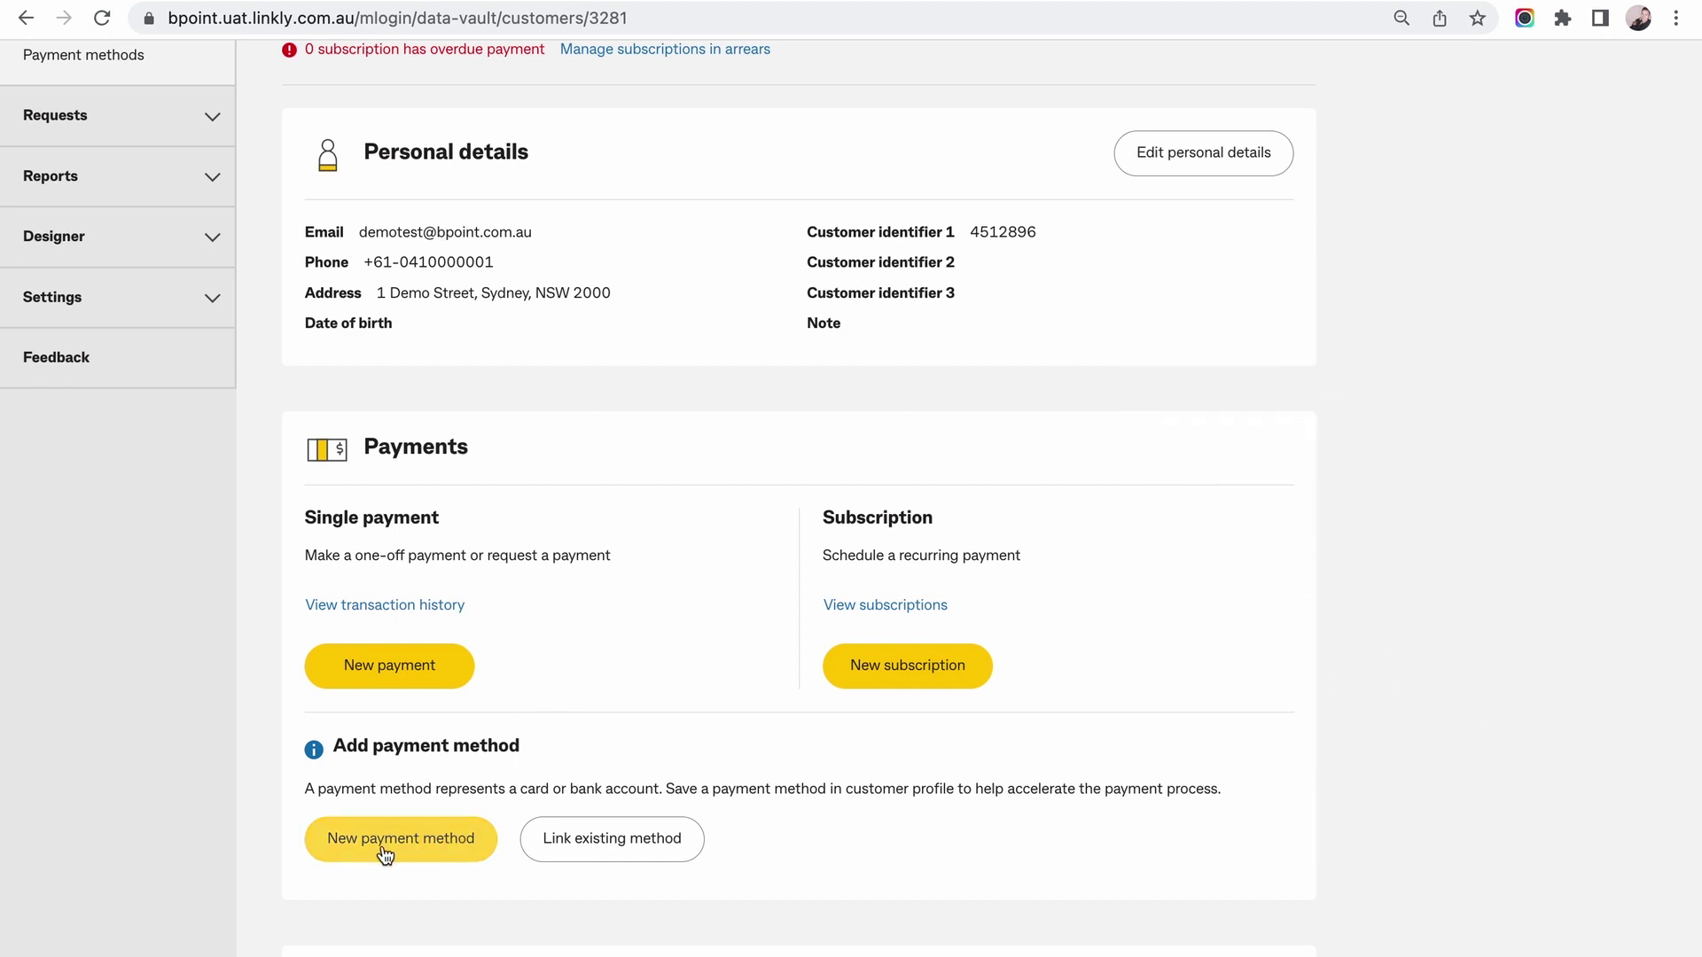
left_click(384, 847)
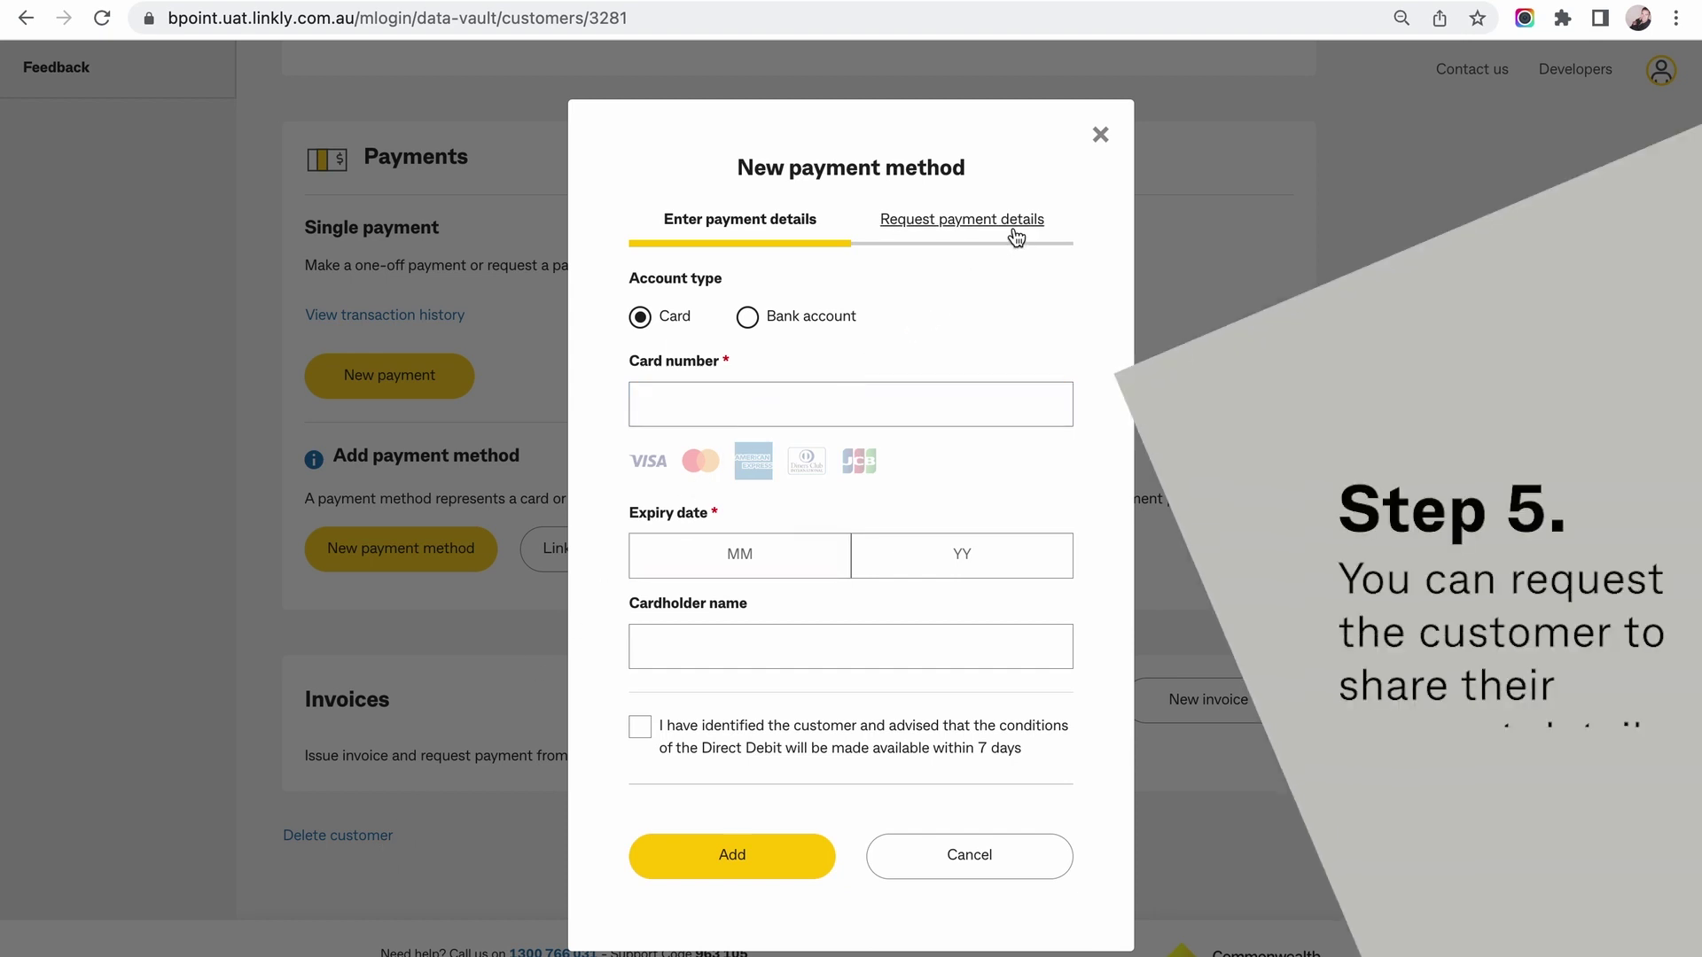
left_click(1015, 228)
scroll(933, 512, "down", 5)
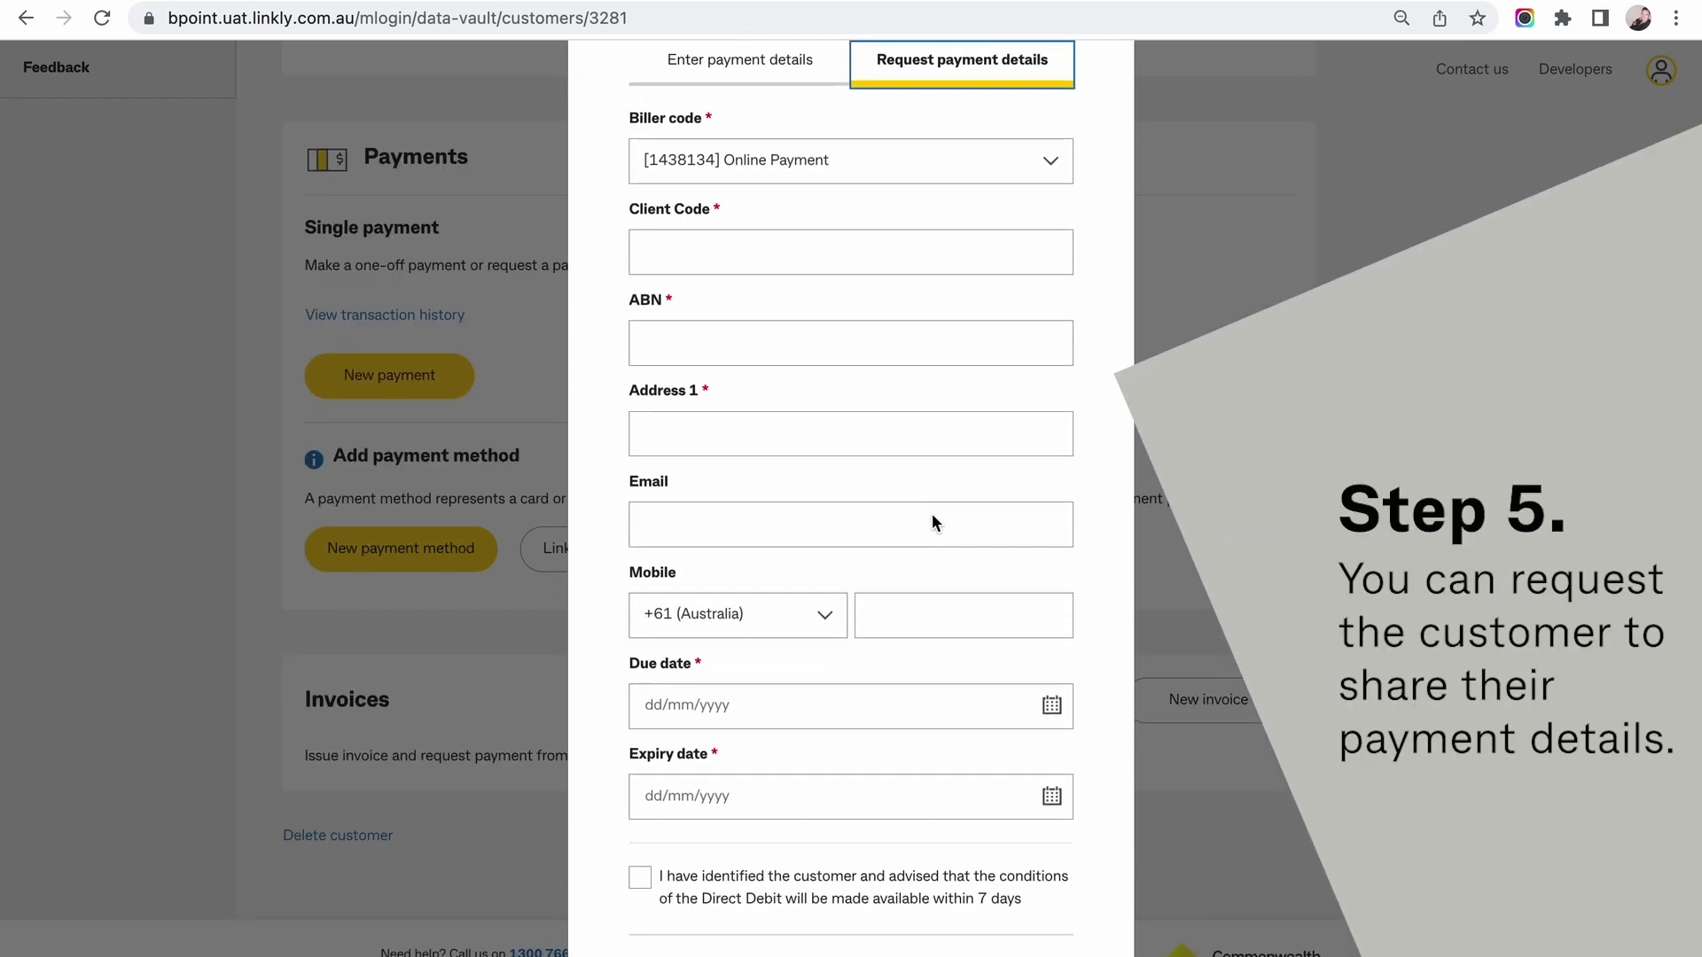
left_click(933, 513)
scroll(932, 514, "up", 5)
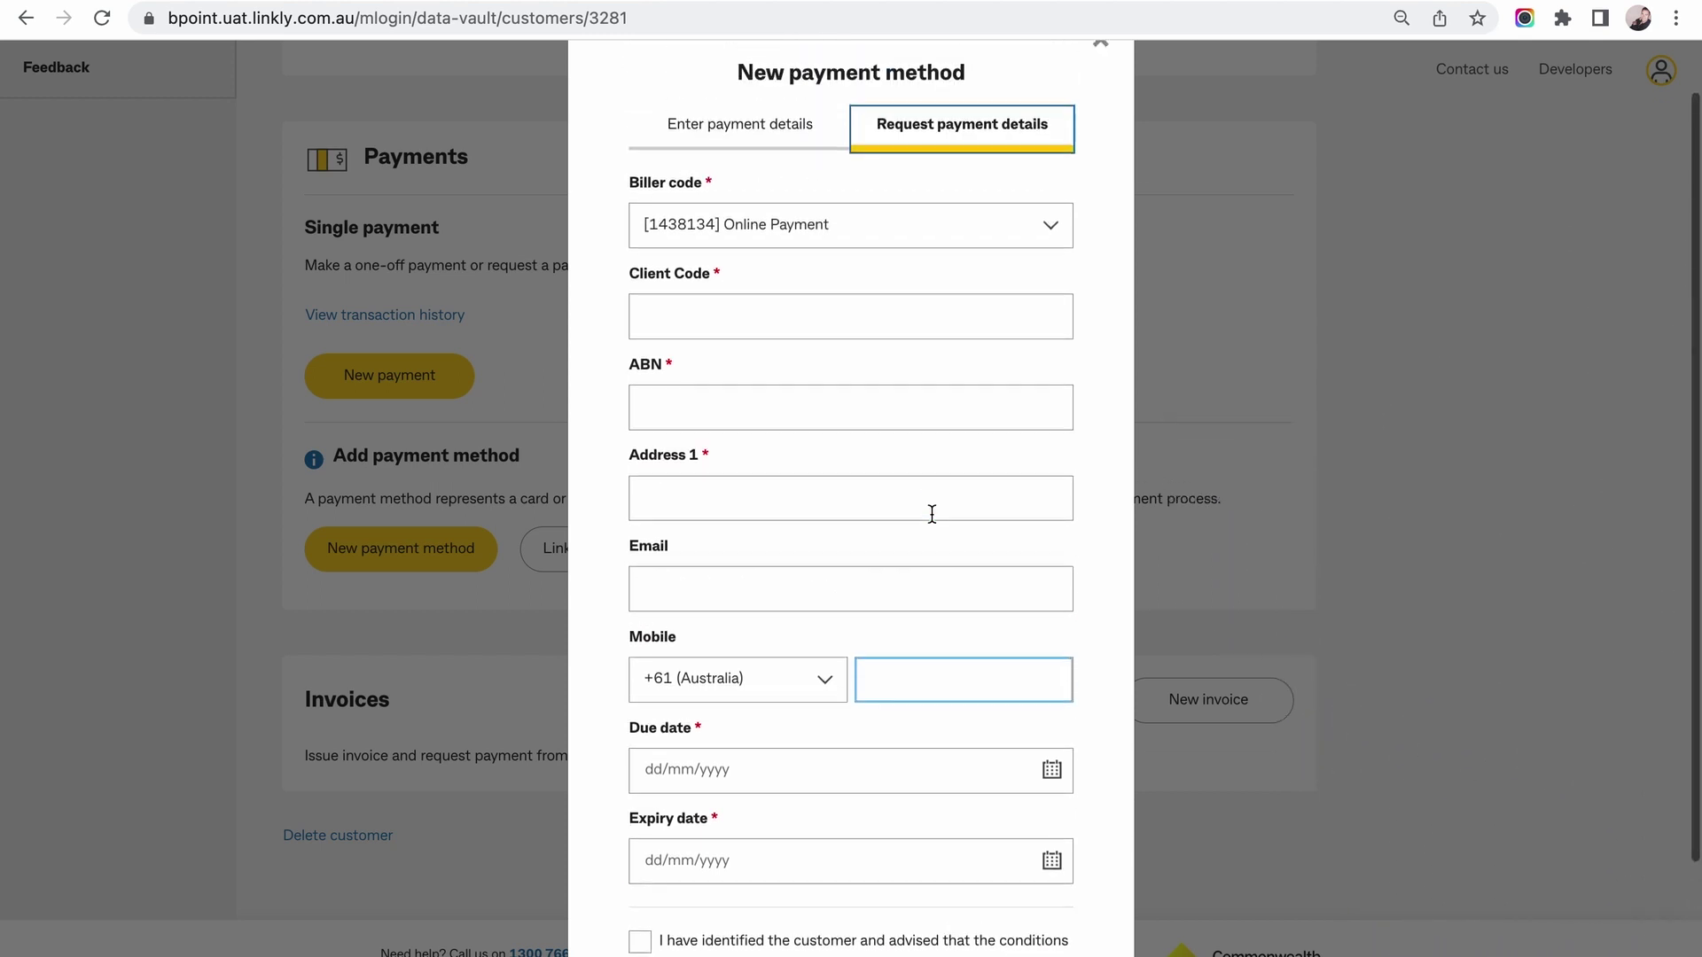
left_click(760, 191)
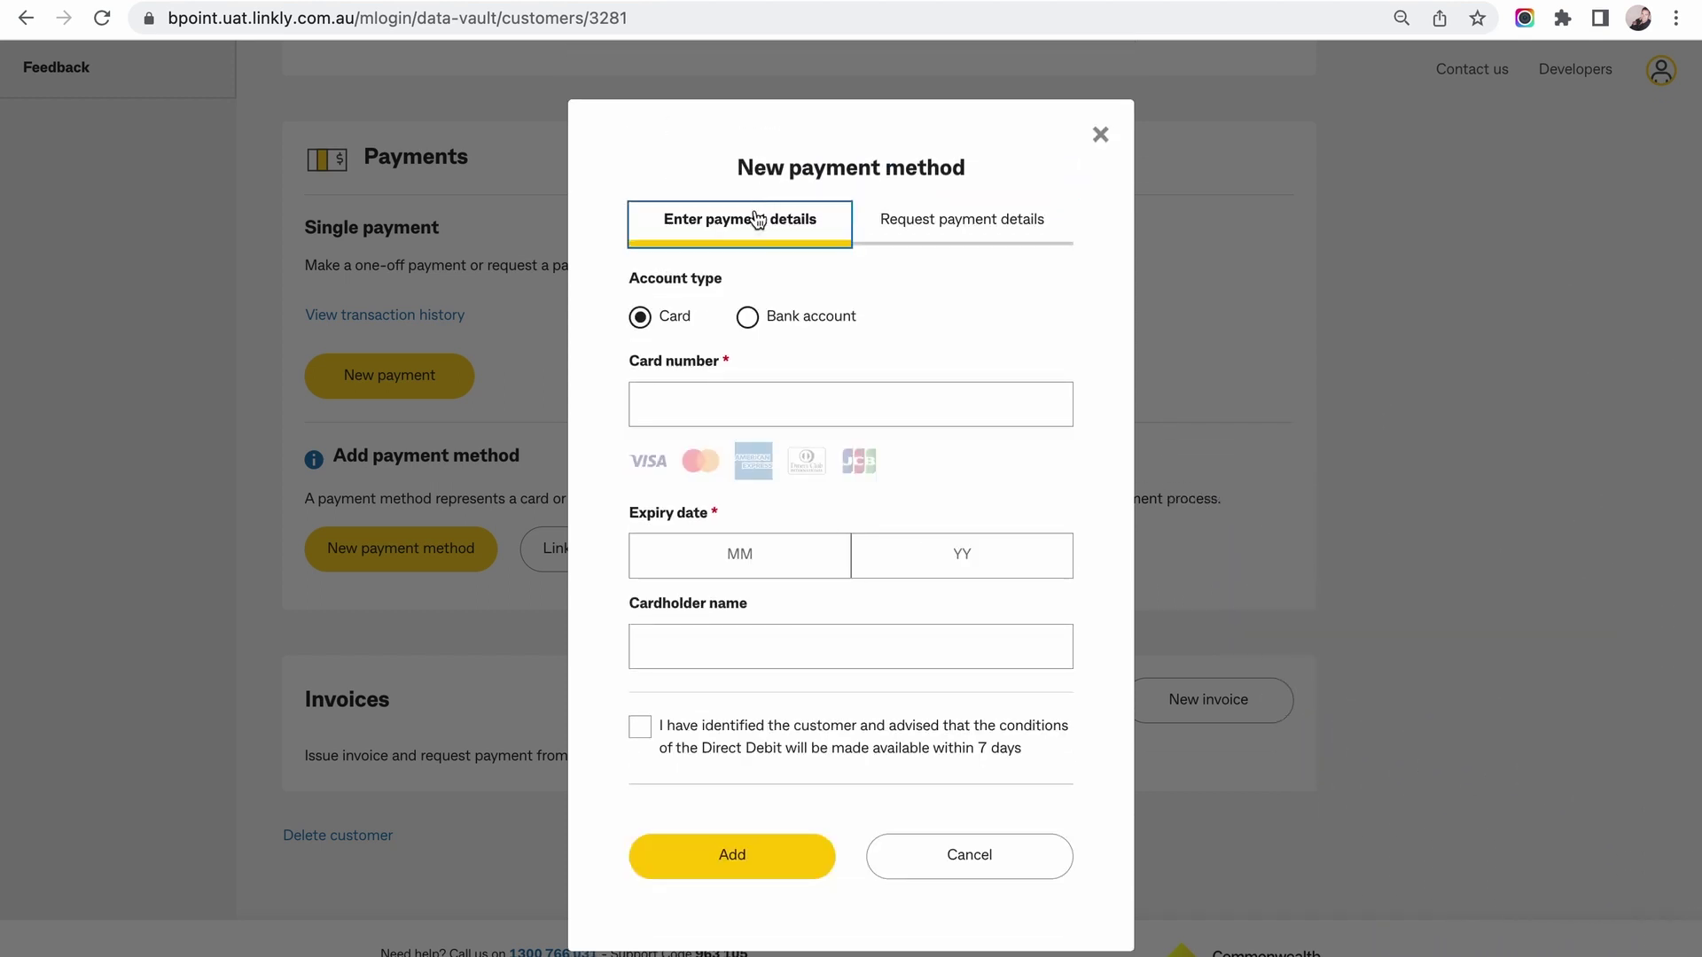
Enter the Mastercard number, 11/22 expiry and cardholder name, accept direct debit terms, and add the card.
type("5123456789012346")
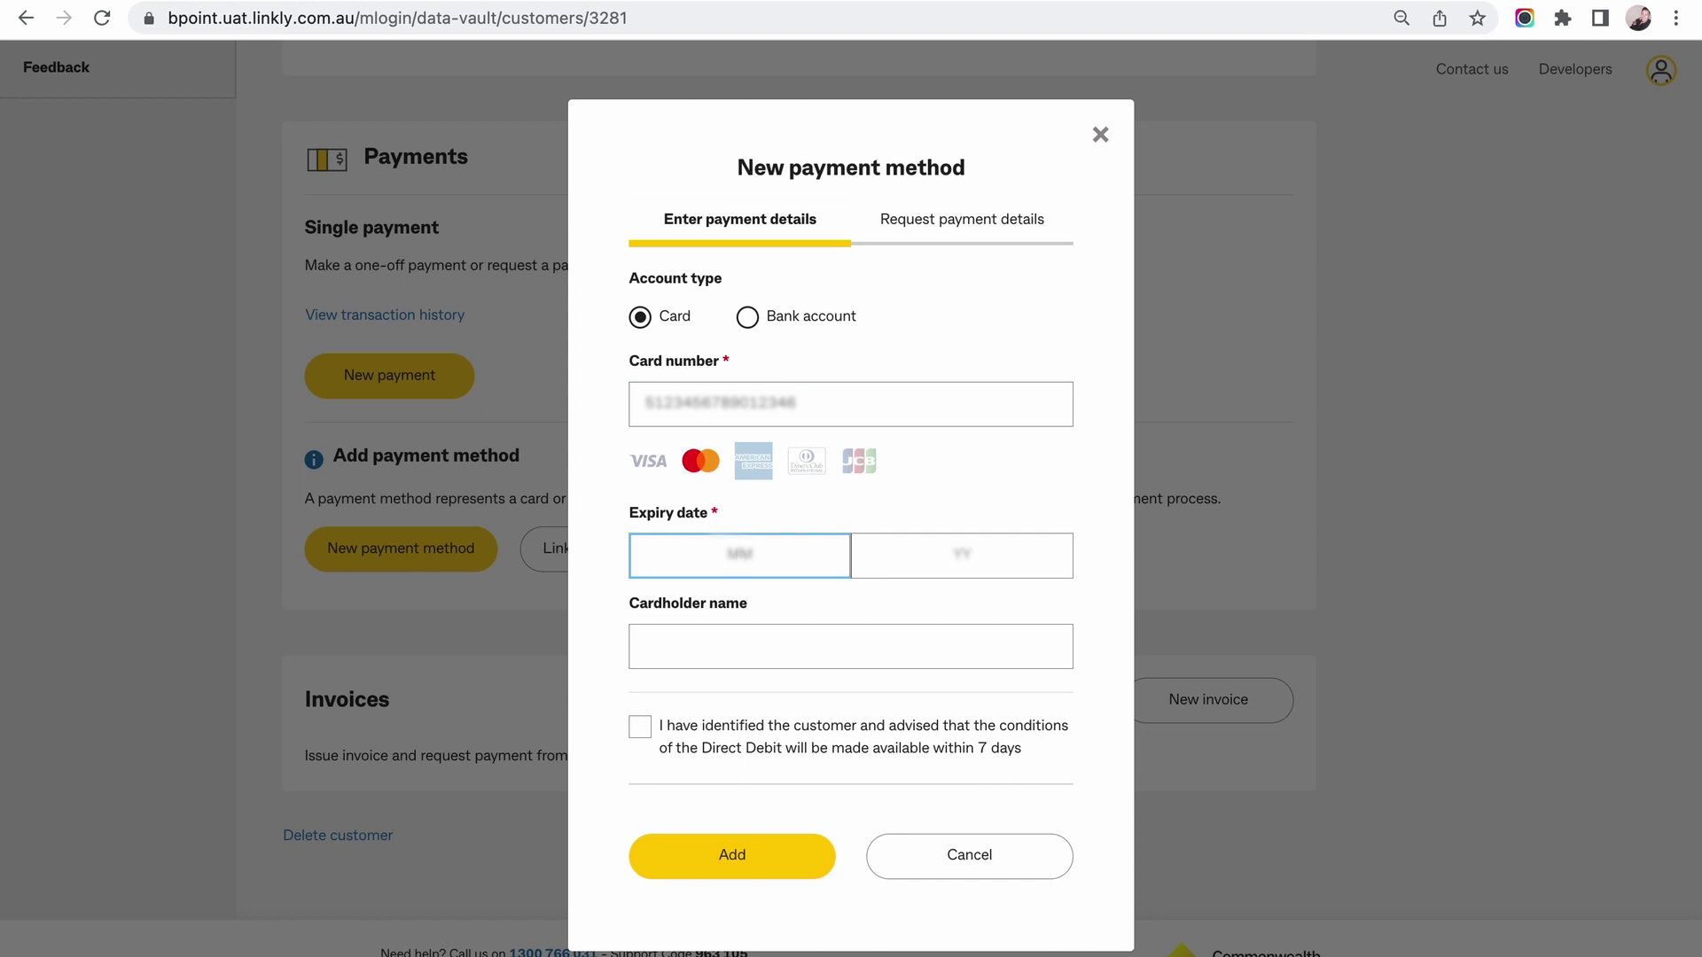
type("12")
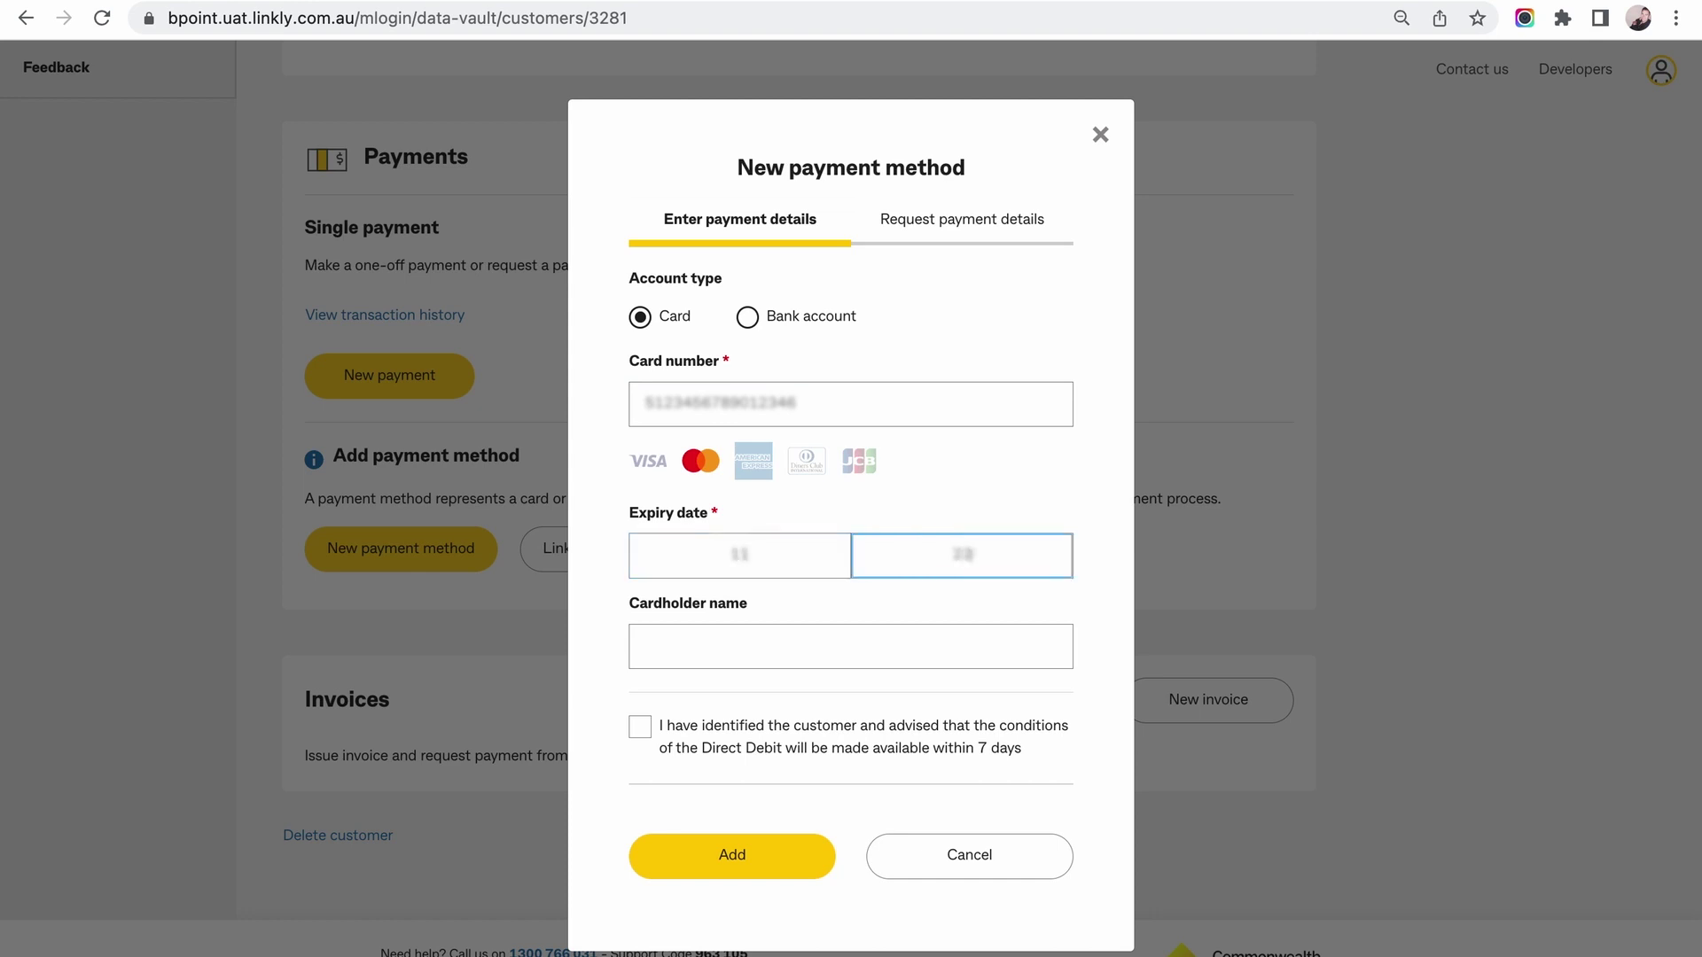
left_click(851, 647)
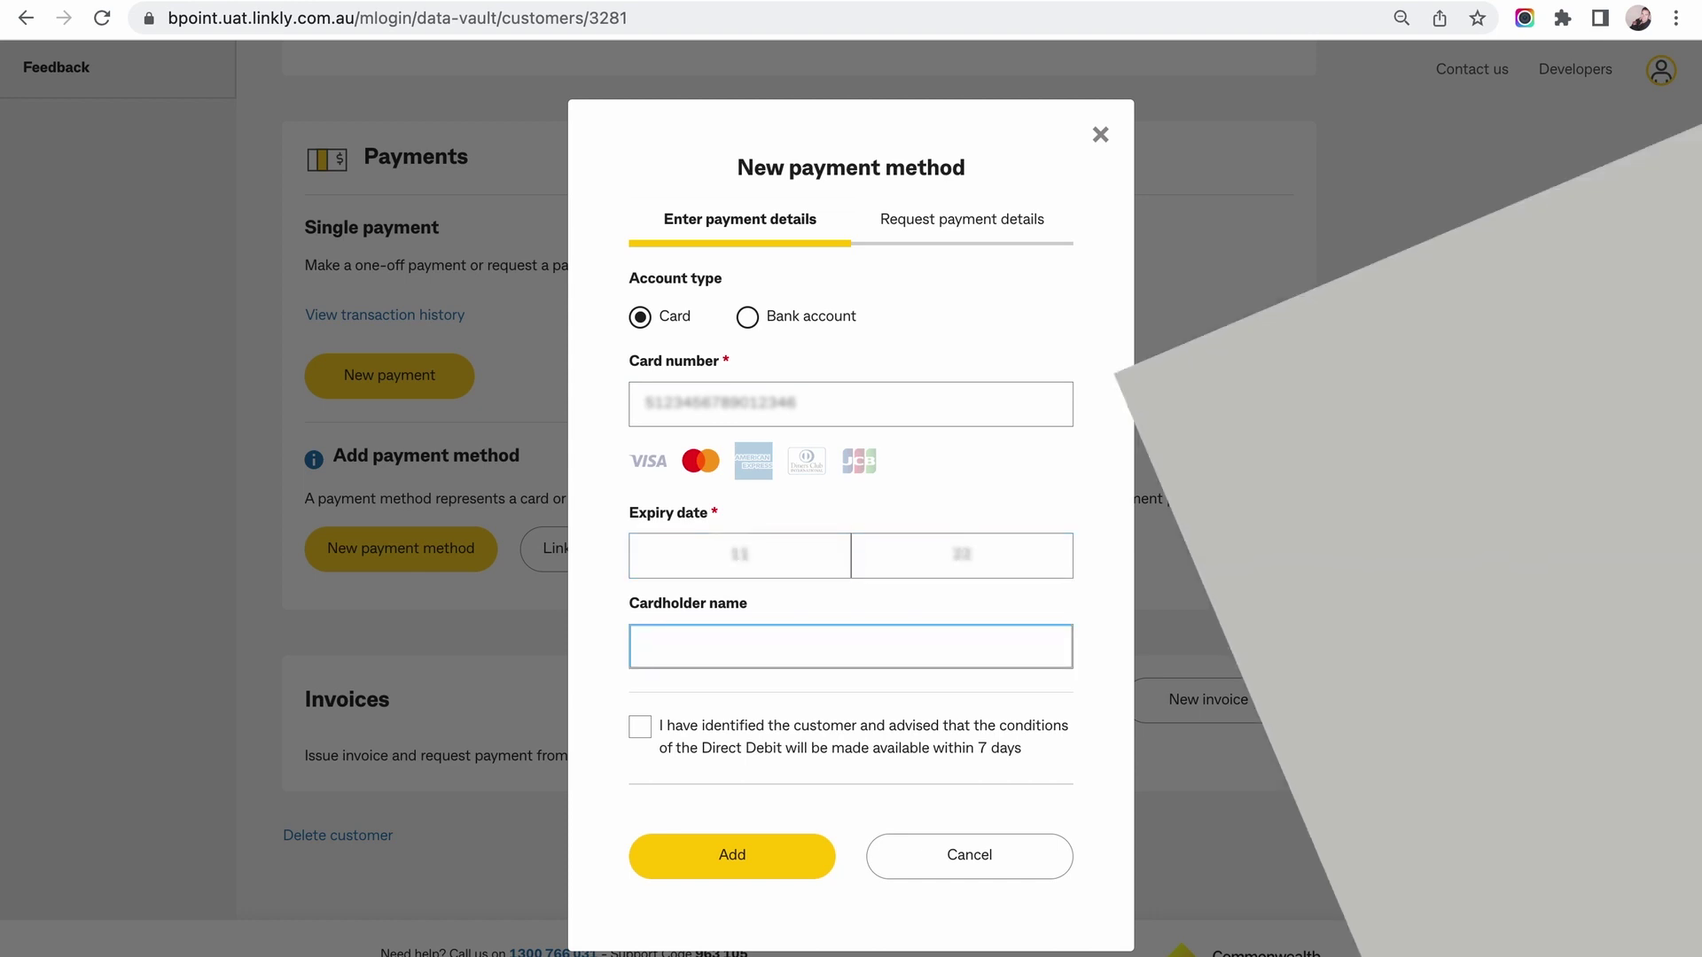
type("demo")
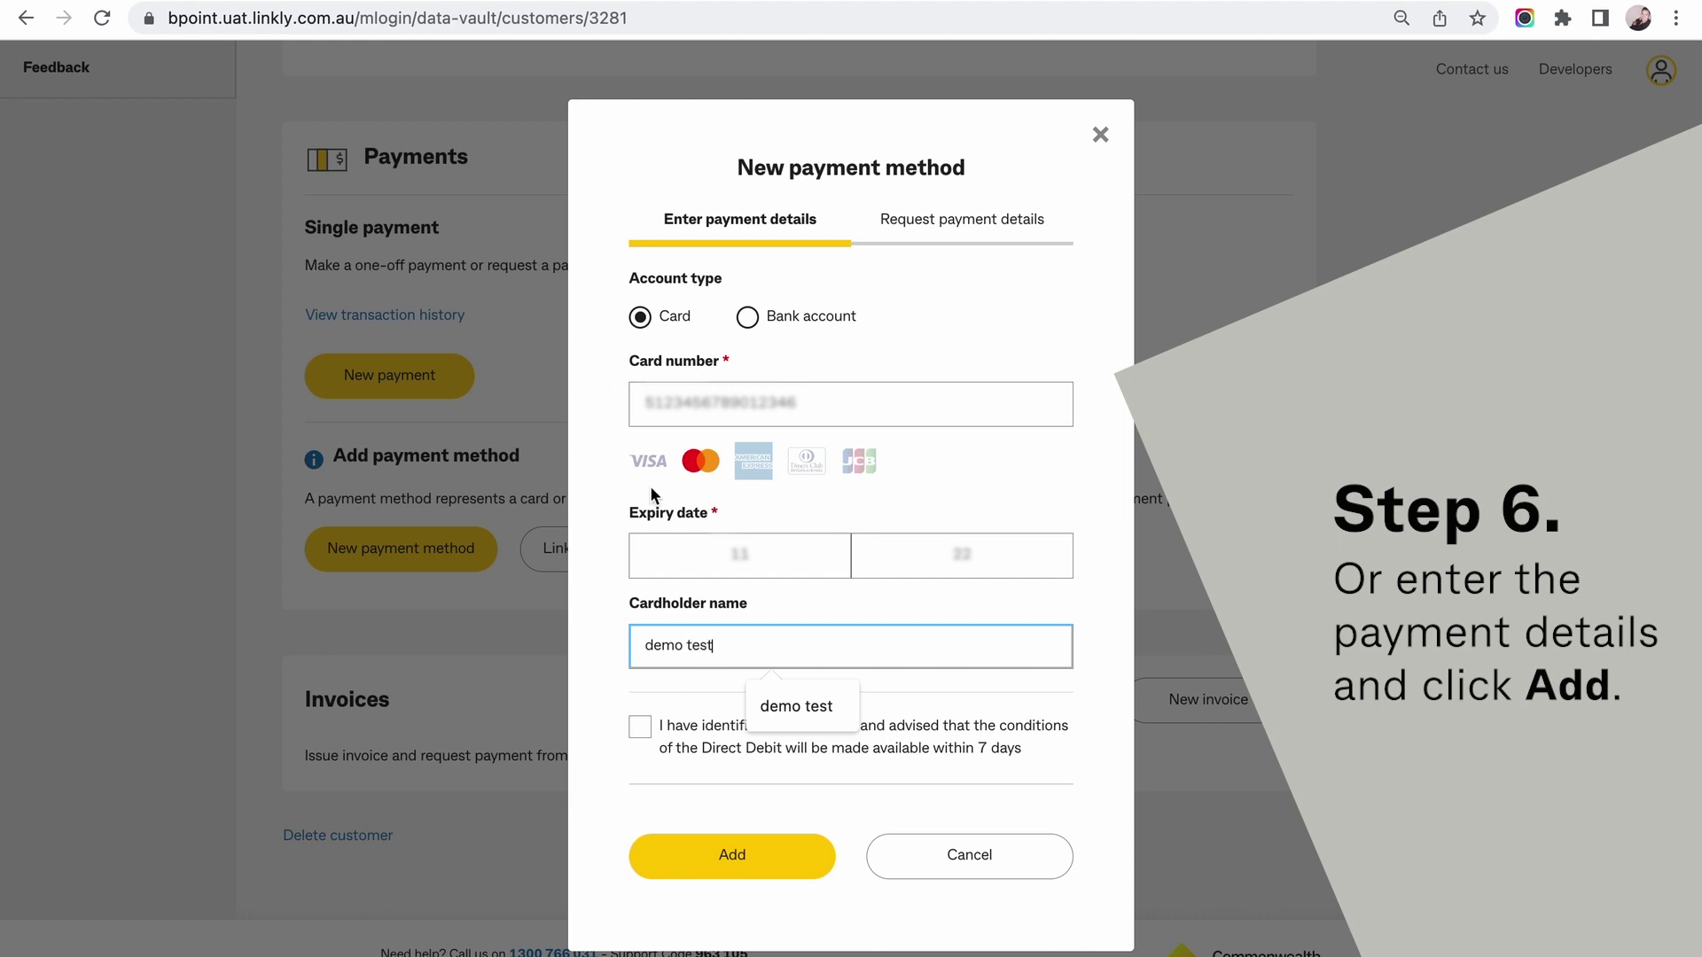
type(" test")
left_click(642, 729)
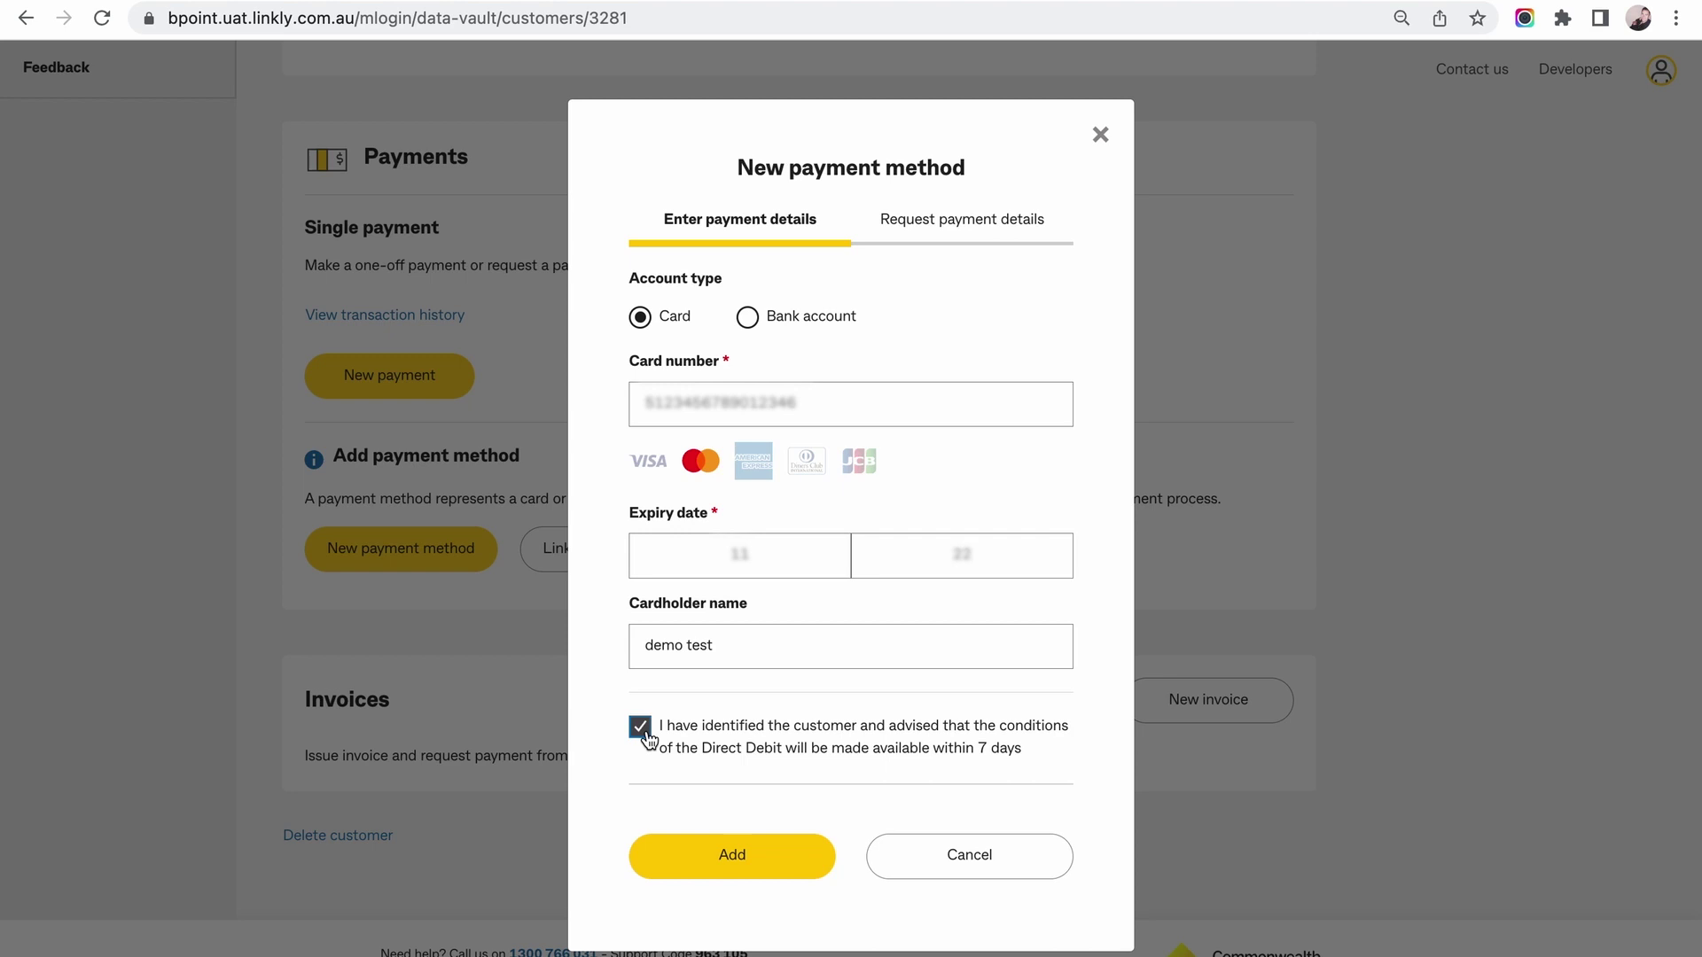
left_click(747, 858)
scroll(576, 461, "up", 4)
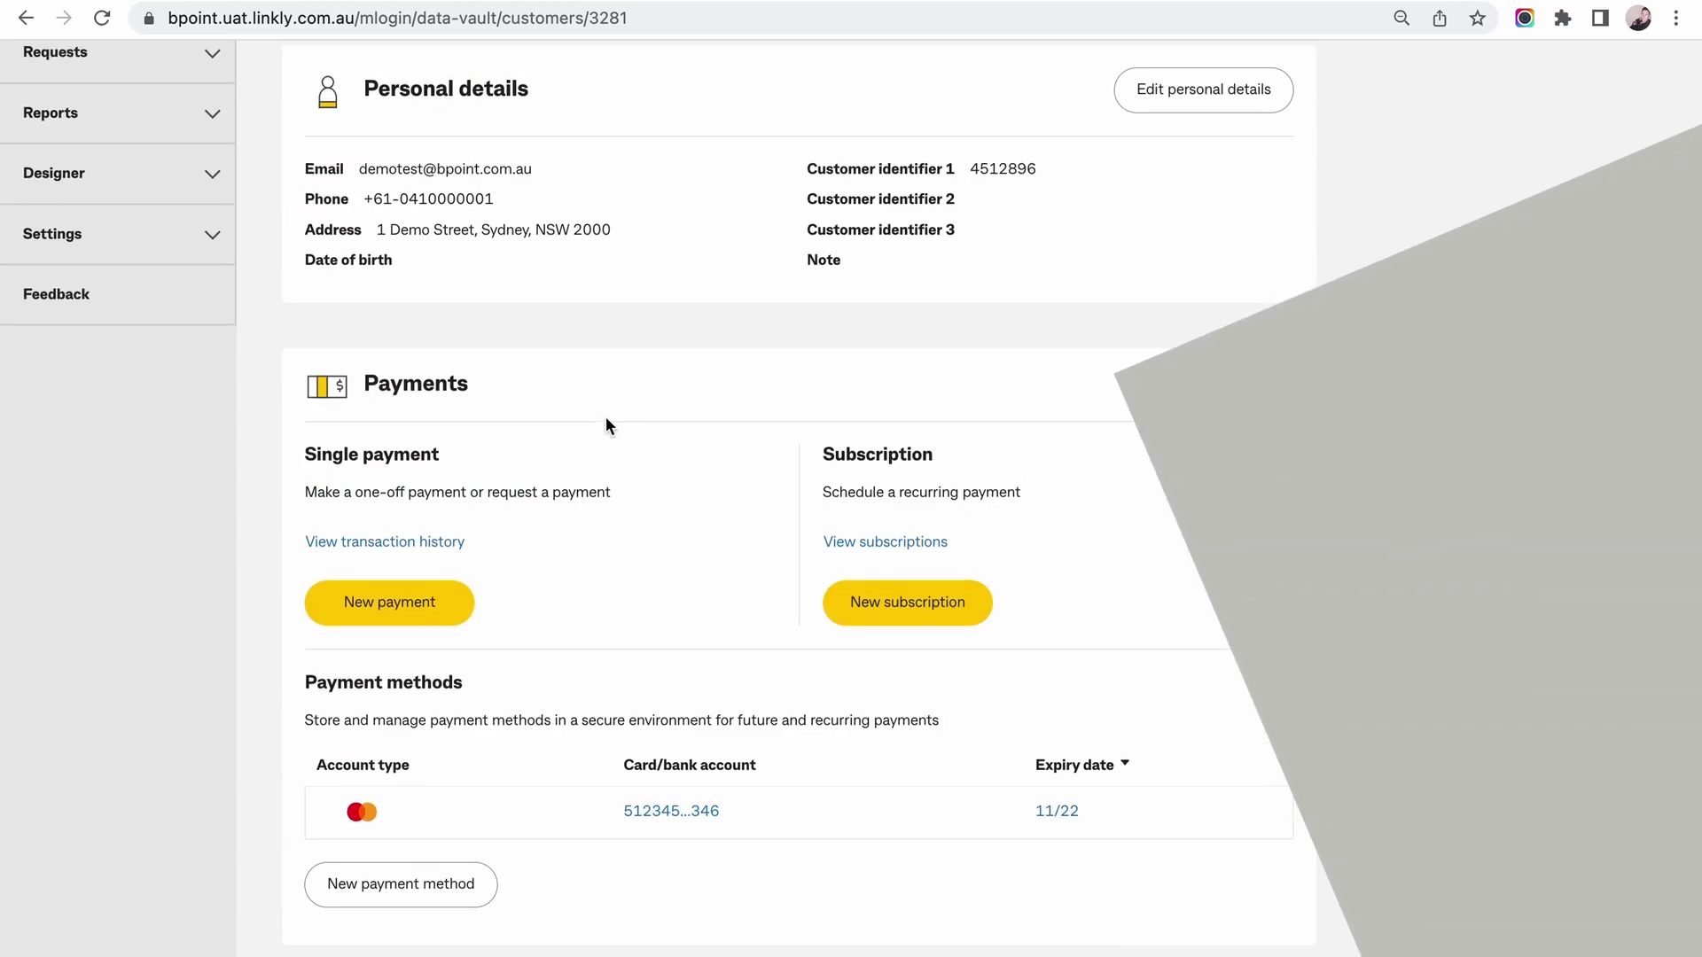
Draft a one-off AUD 150 payment on biller 1438167 Online Payment with a reference and Telephone order type.
left_click(395, 604)
left_click(753, 260)
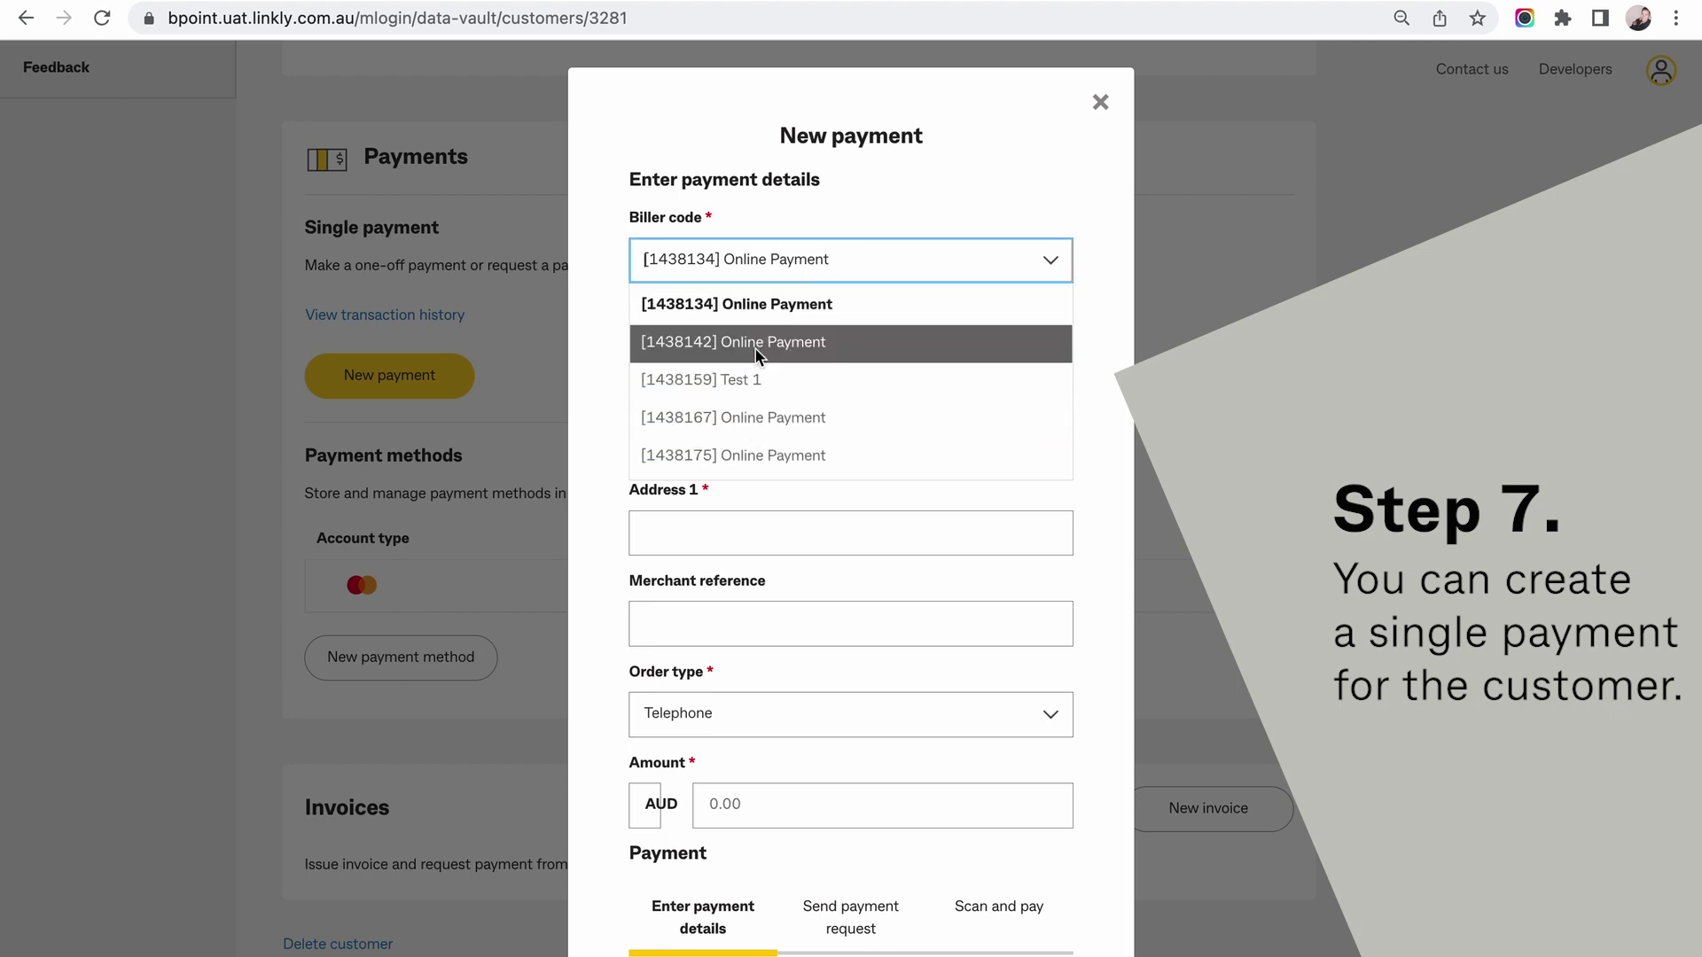
left_click(753, 417)
left_click(734, 352)
type("123456")
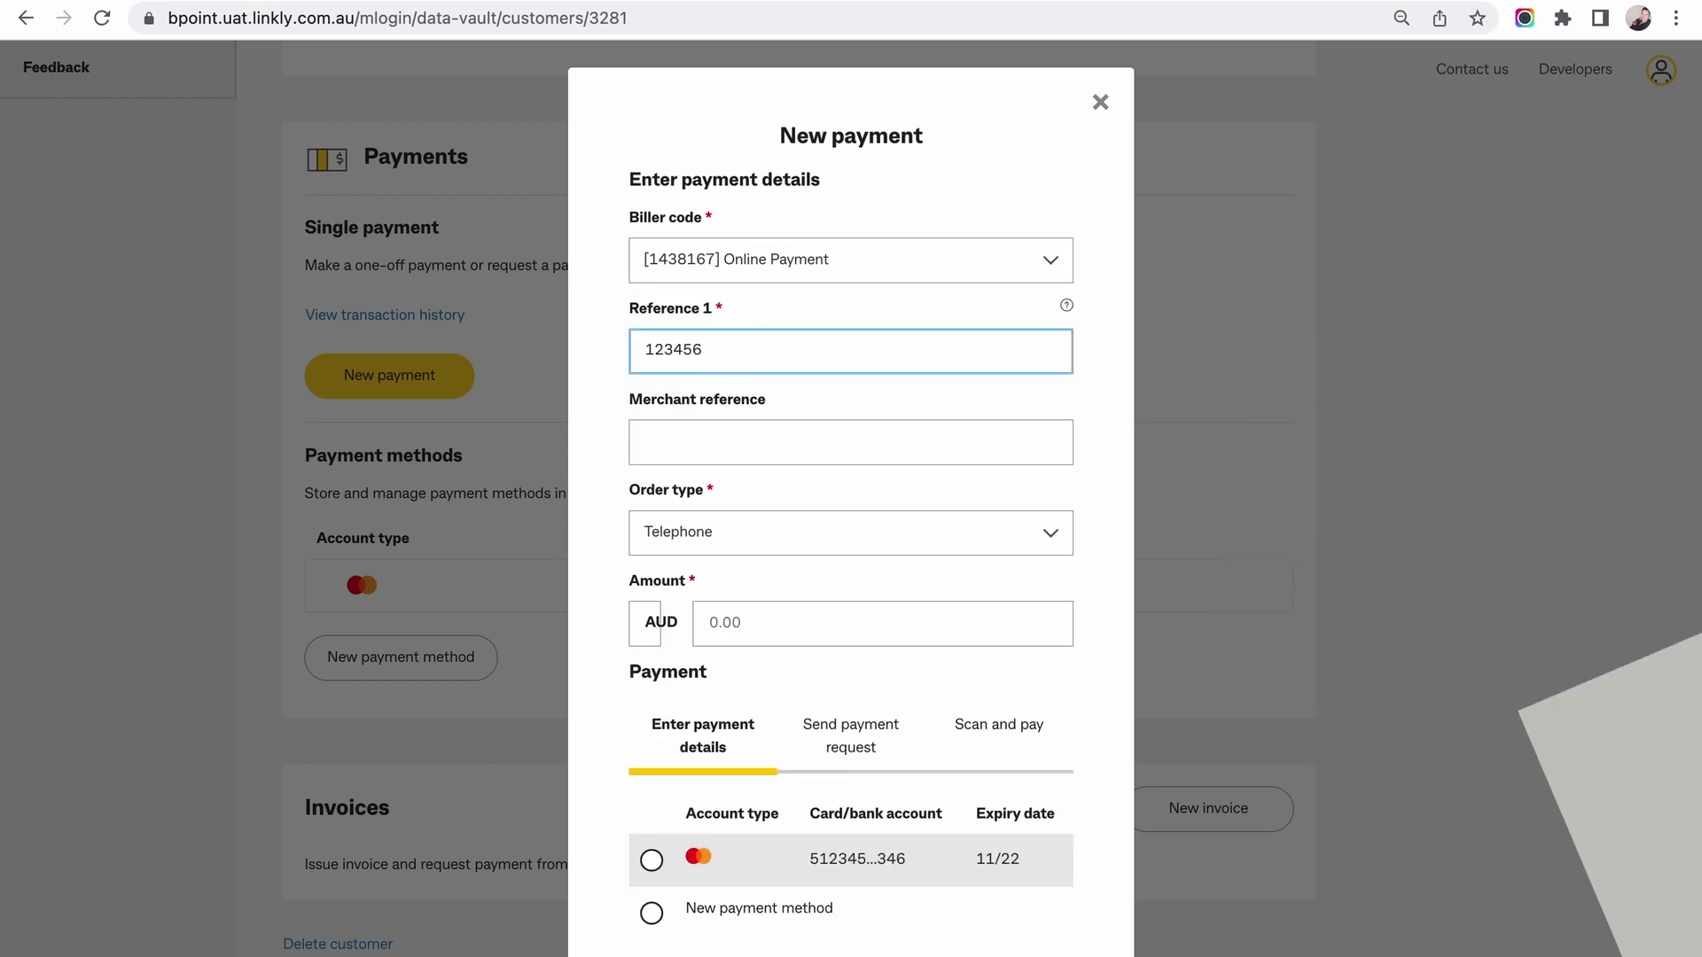
left_click(856, 535)
left_click(856, 535)
left_click(799, 633)
type("1")
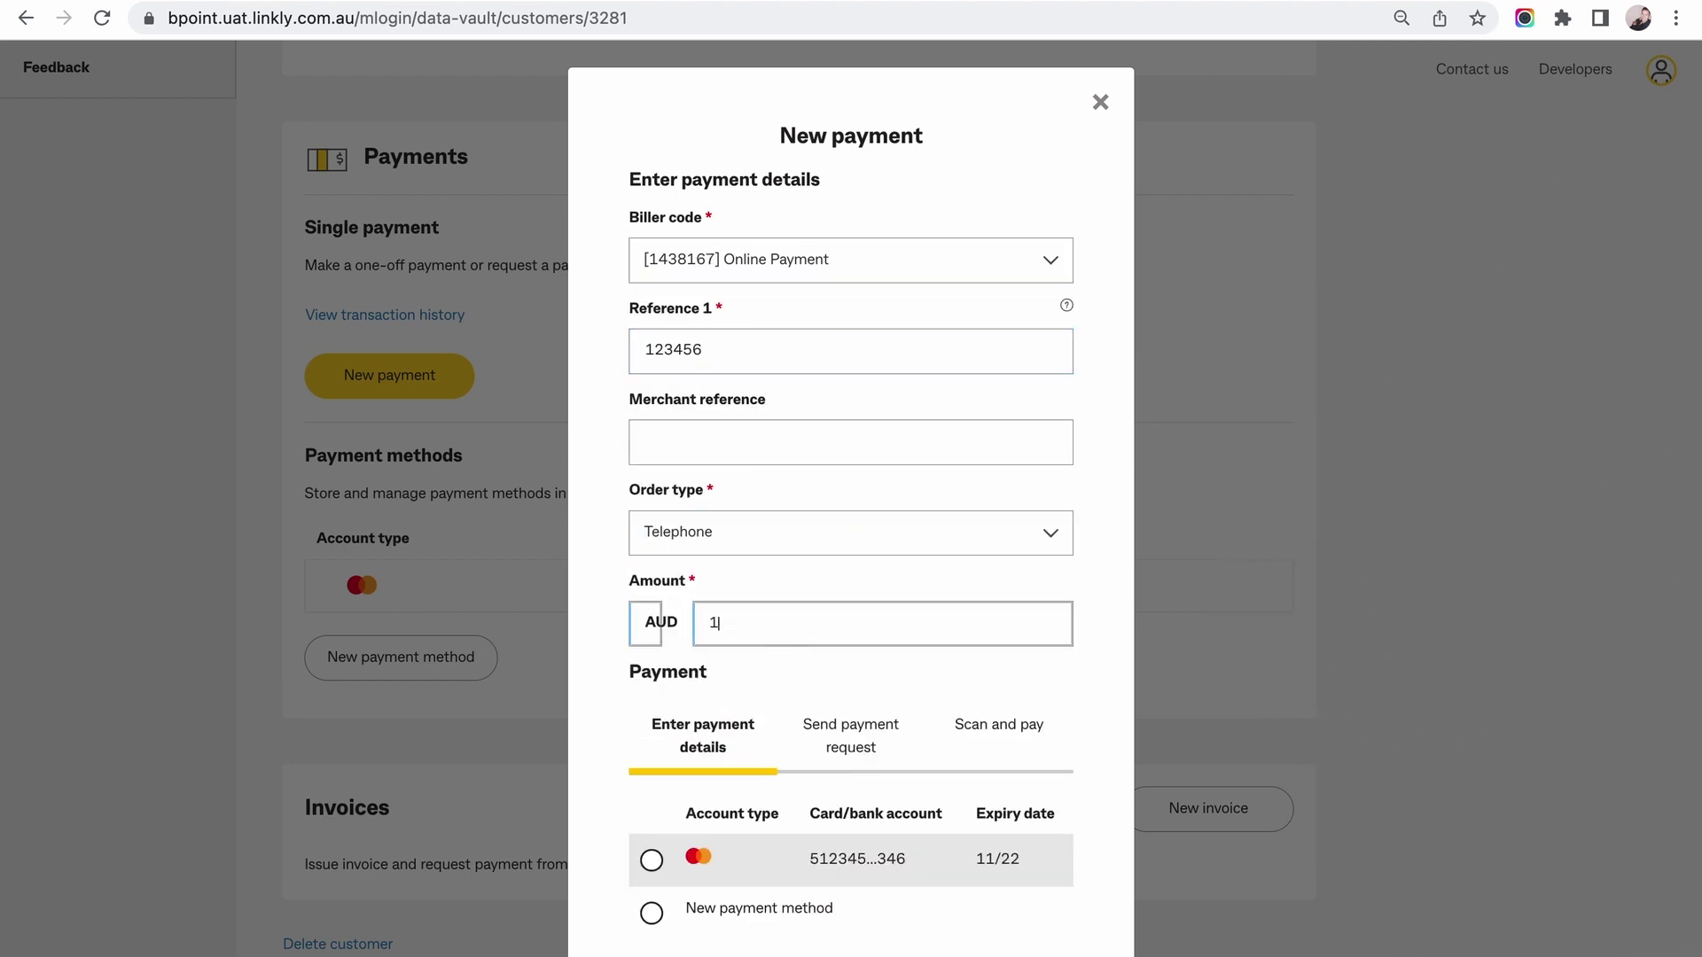
type("50")
scroll(794, 642, "down", 2)
Pick the saved card, look at the payment request and QR code options, then cancel the payment.
left_click(652, 737)
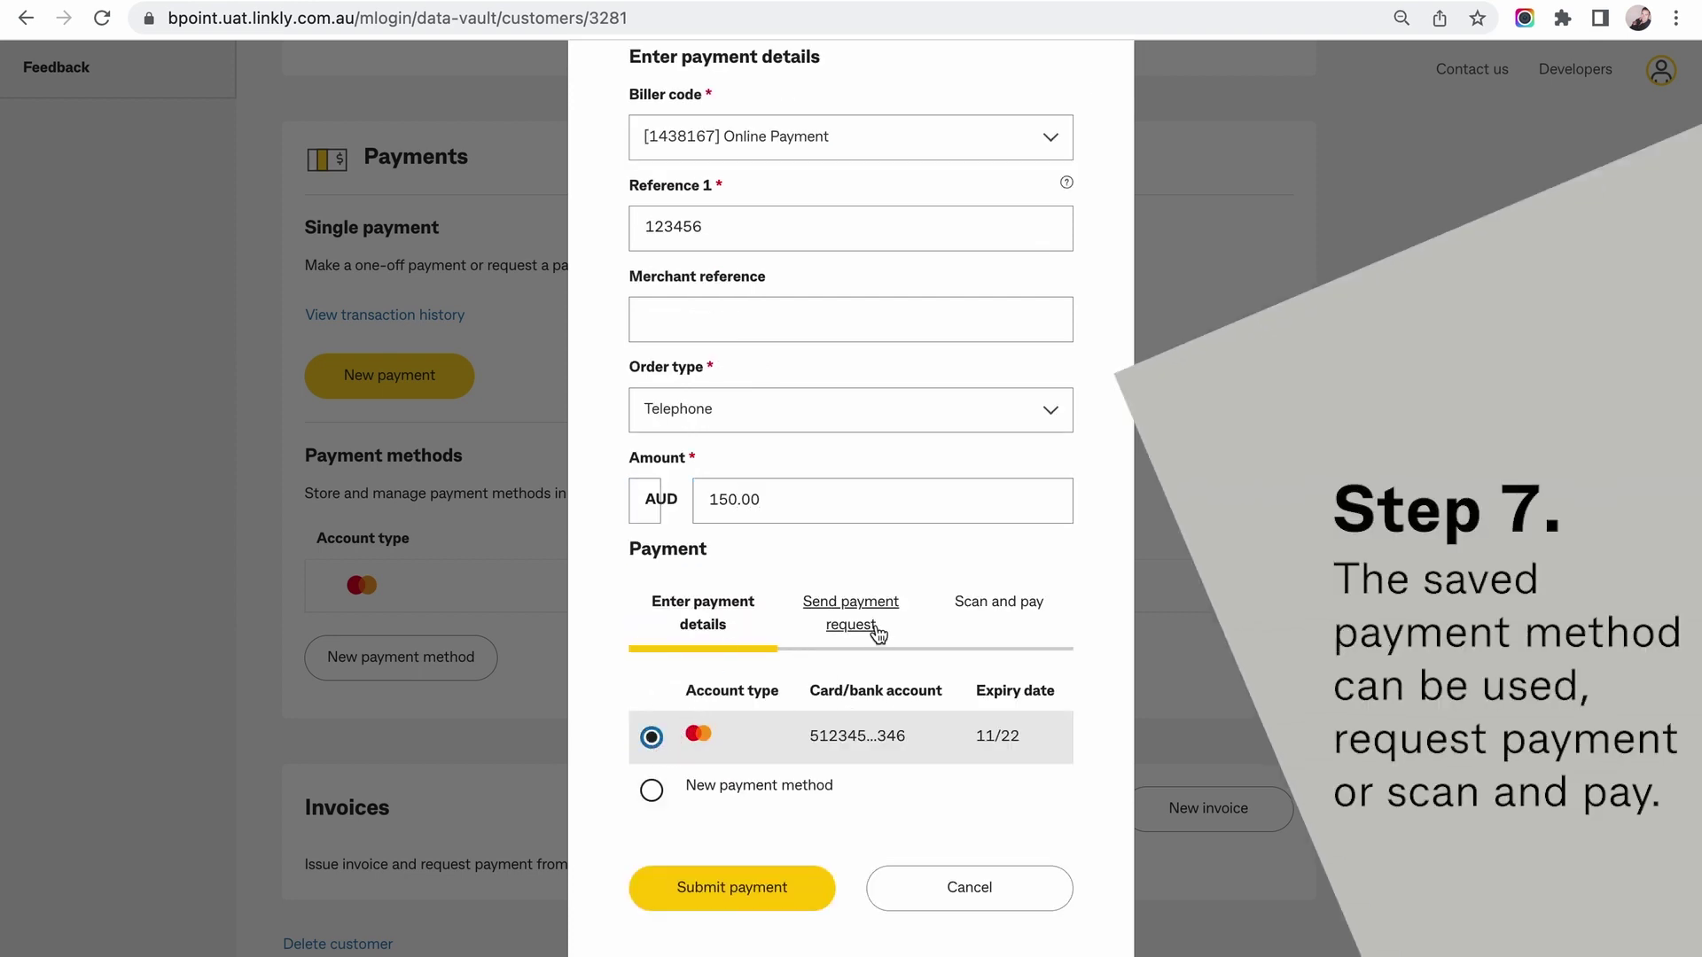
left_click(878, 632)
scroll(874, 693, "down", 3)
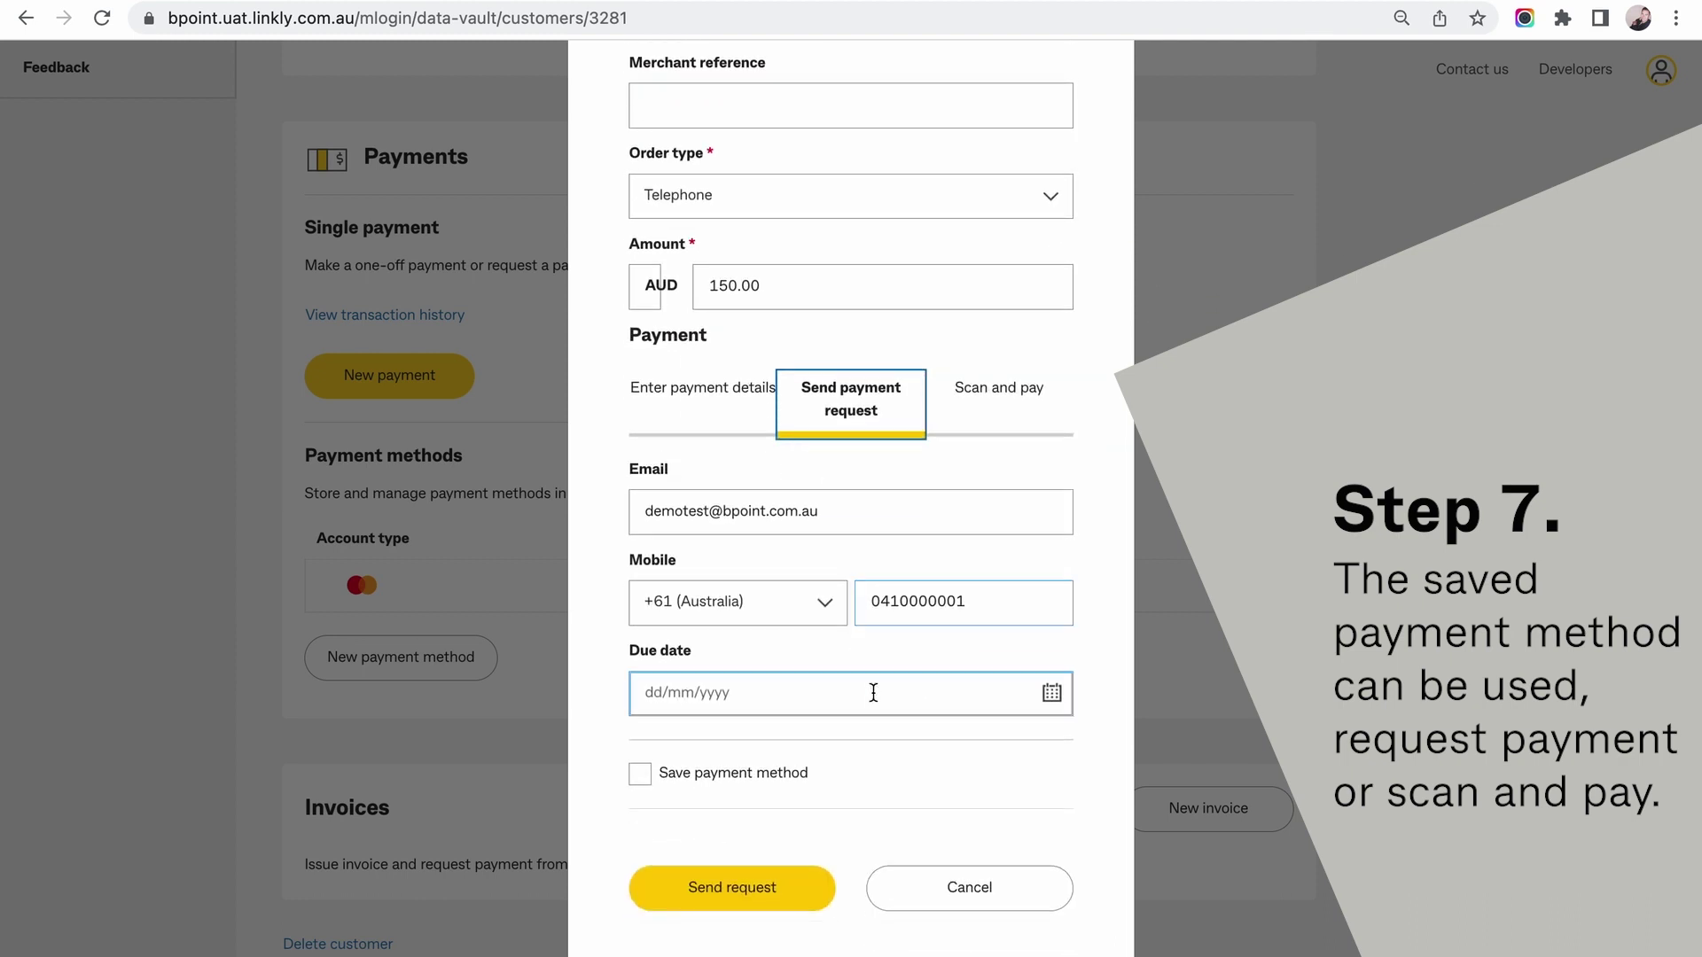
left_click(1003, 386)
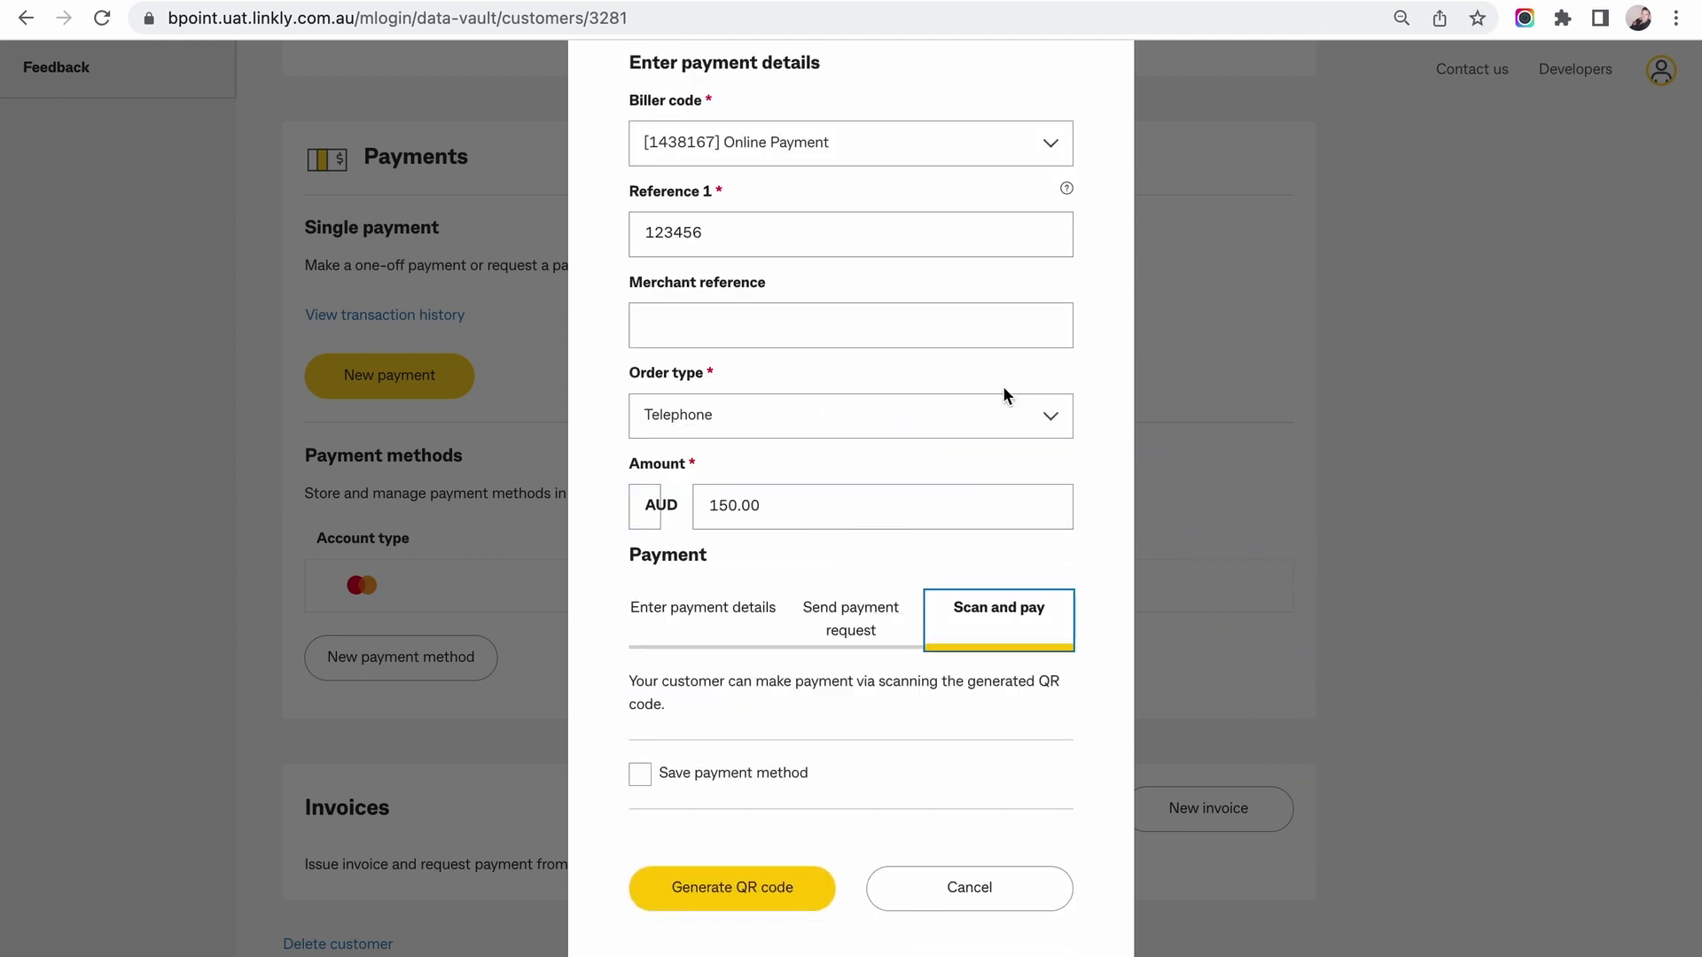
left_click(956, 899)
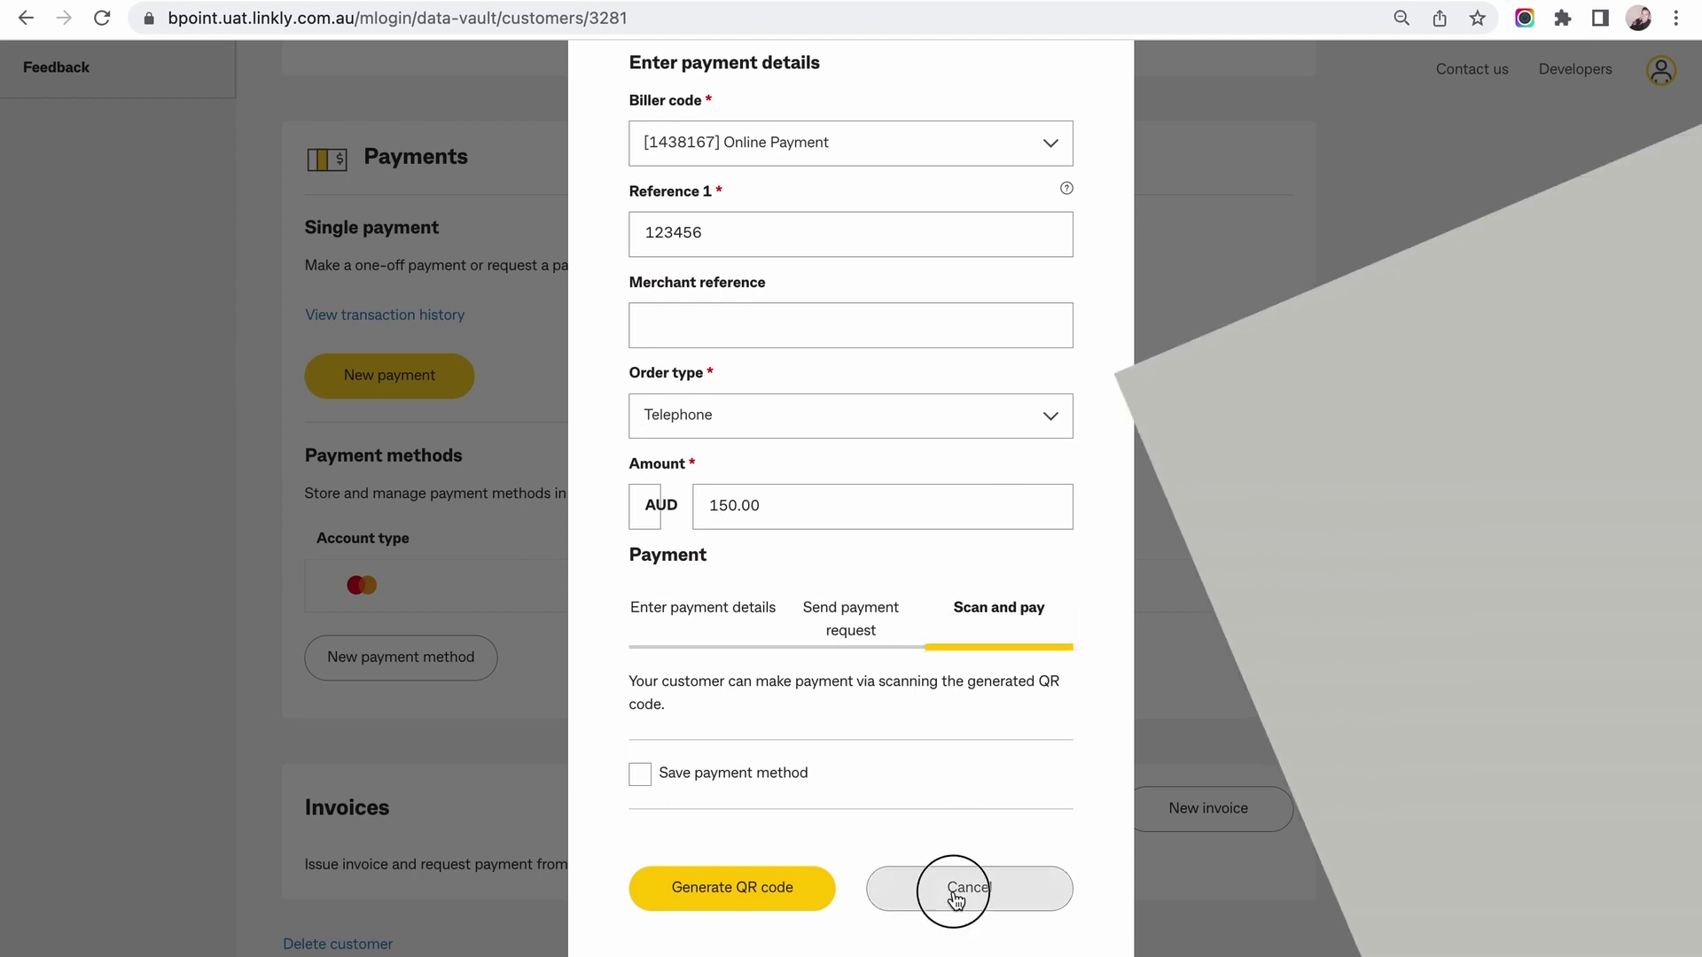
scroll(799, 631, "down", 4)
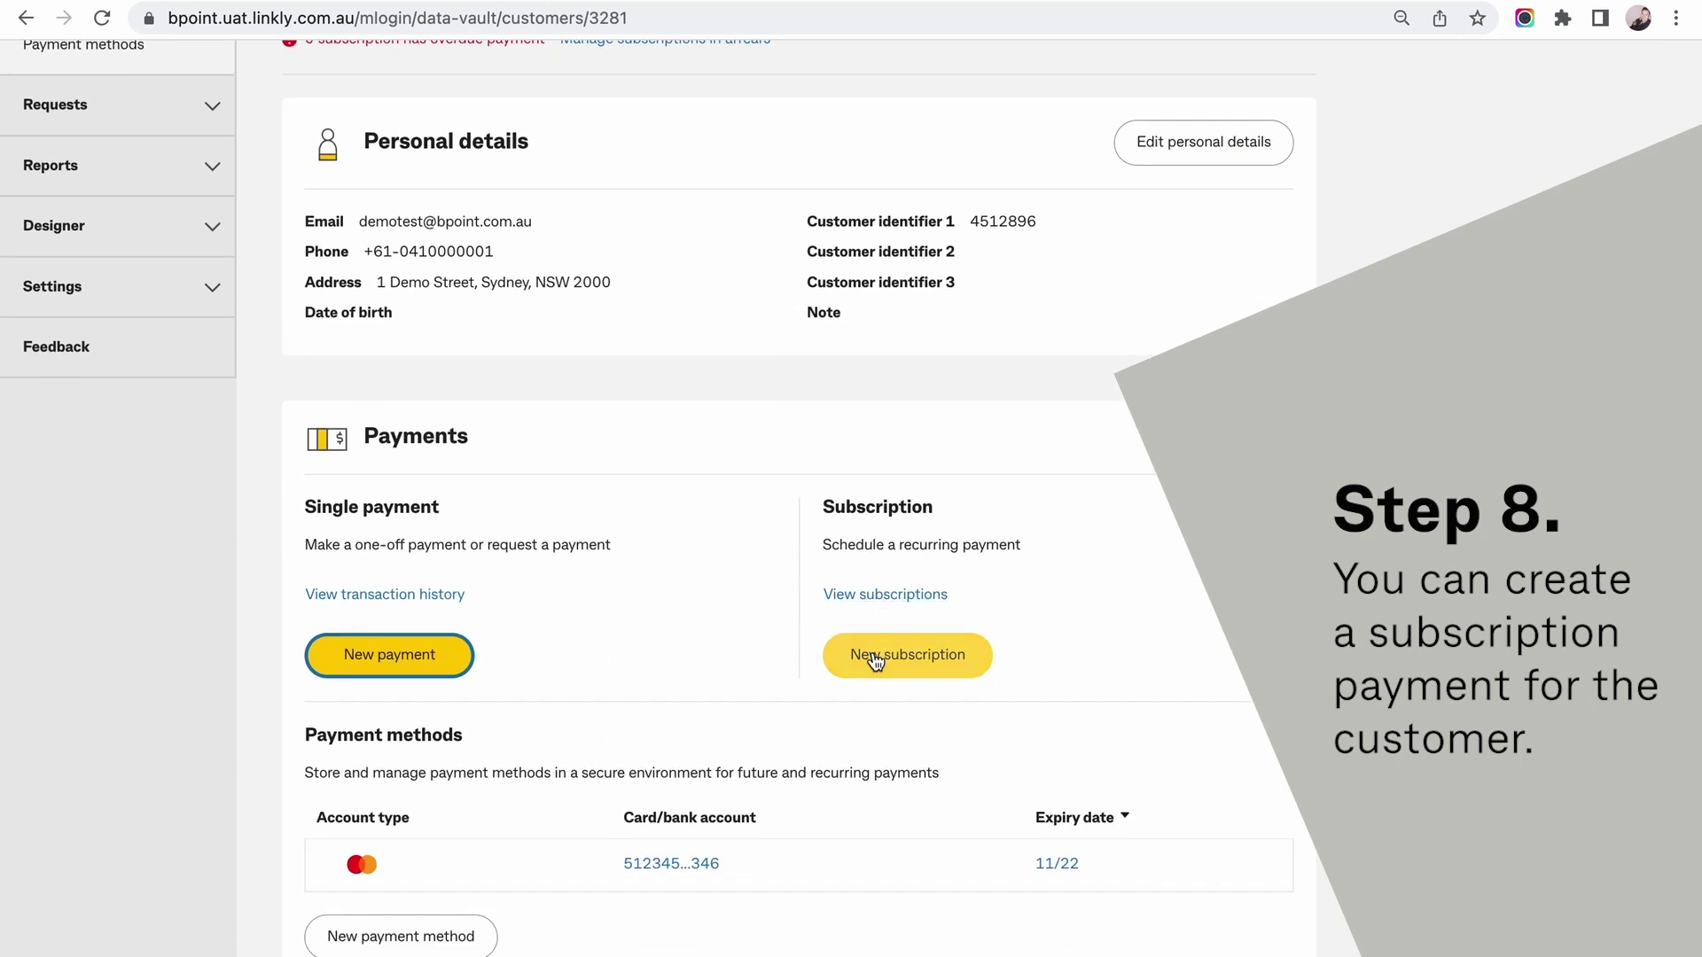
Start a subscription on biller 1438167 with a reference, Membership description and AUD 150 billed monthly.
left_click(875, 657)
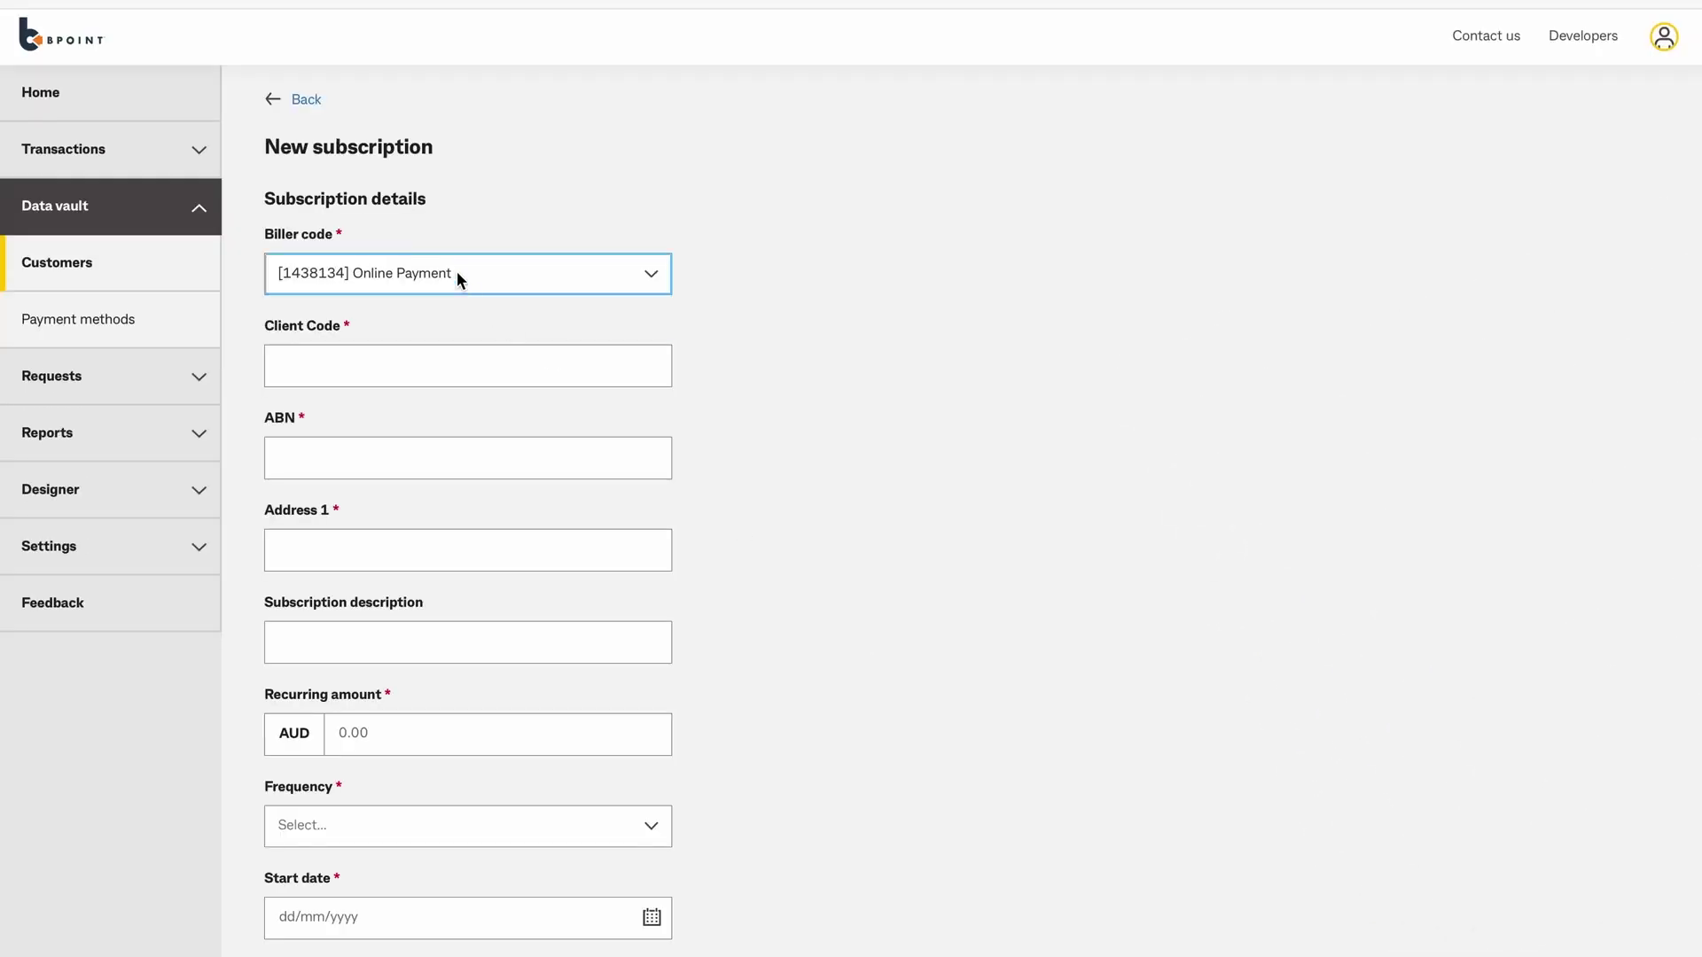
left_click(456, 271)
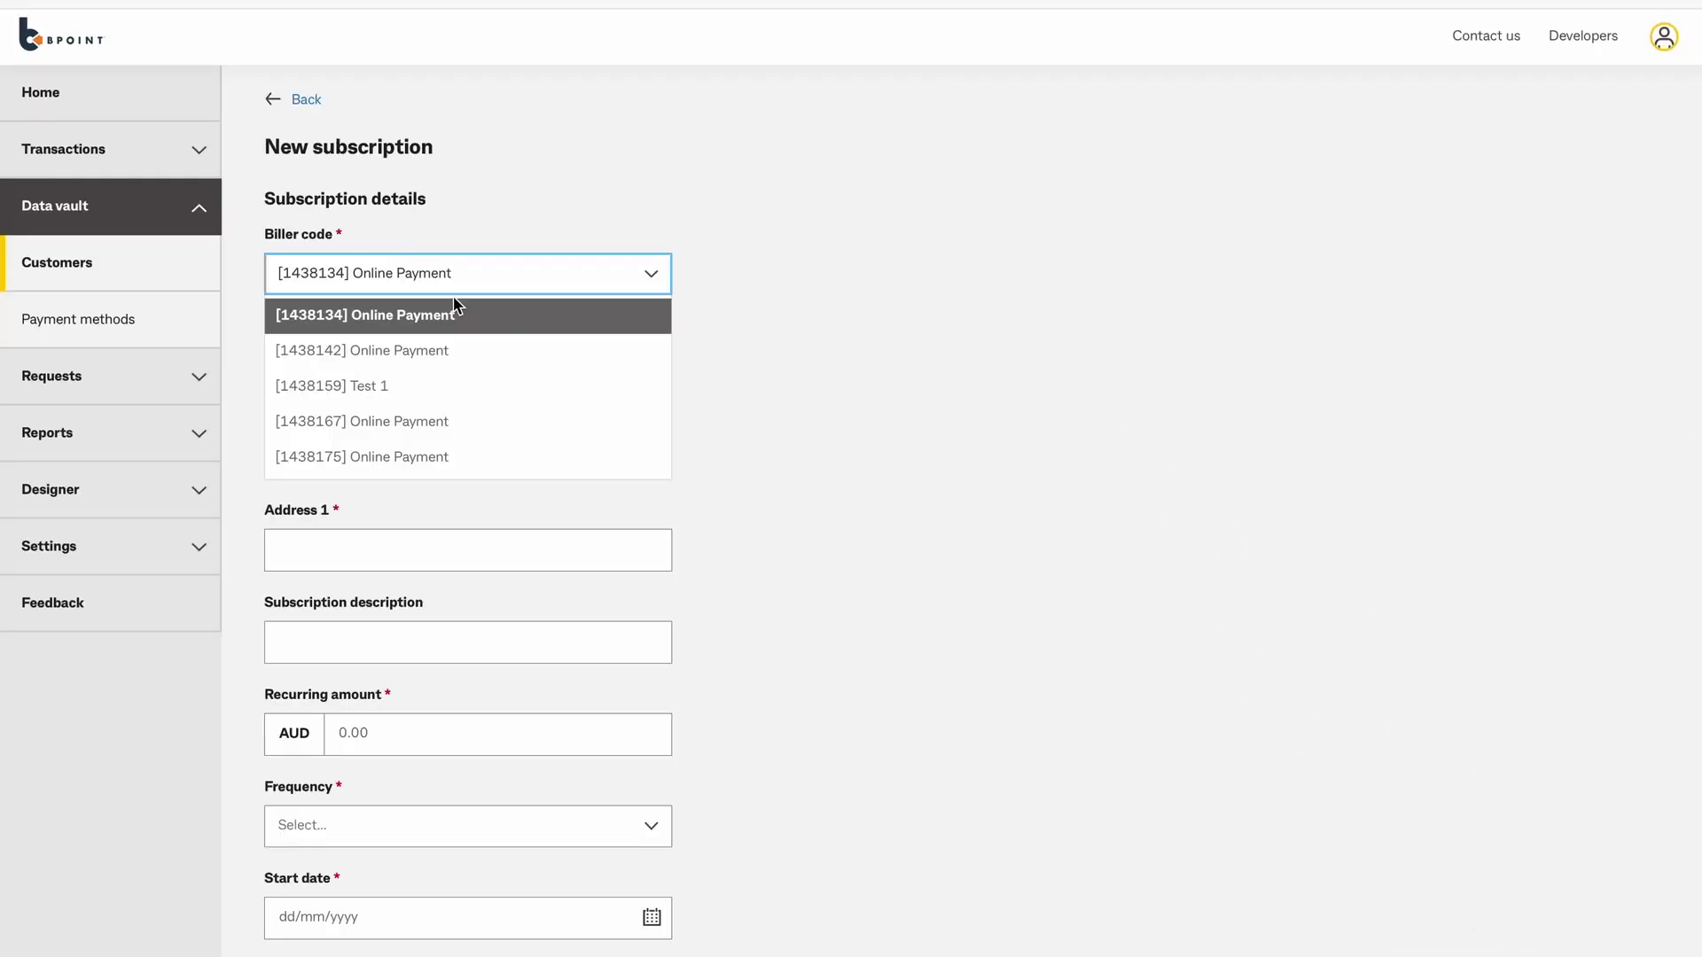
left_click(430, 421)
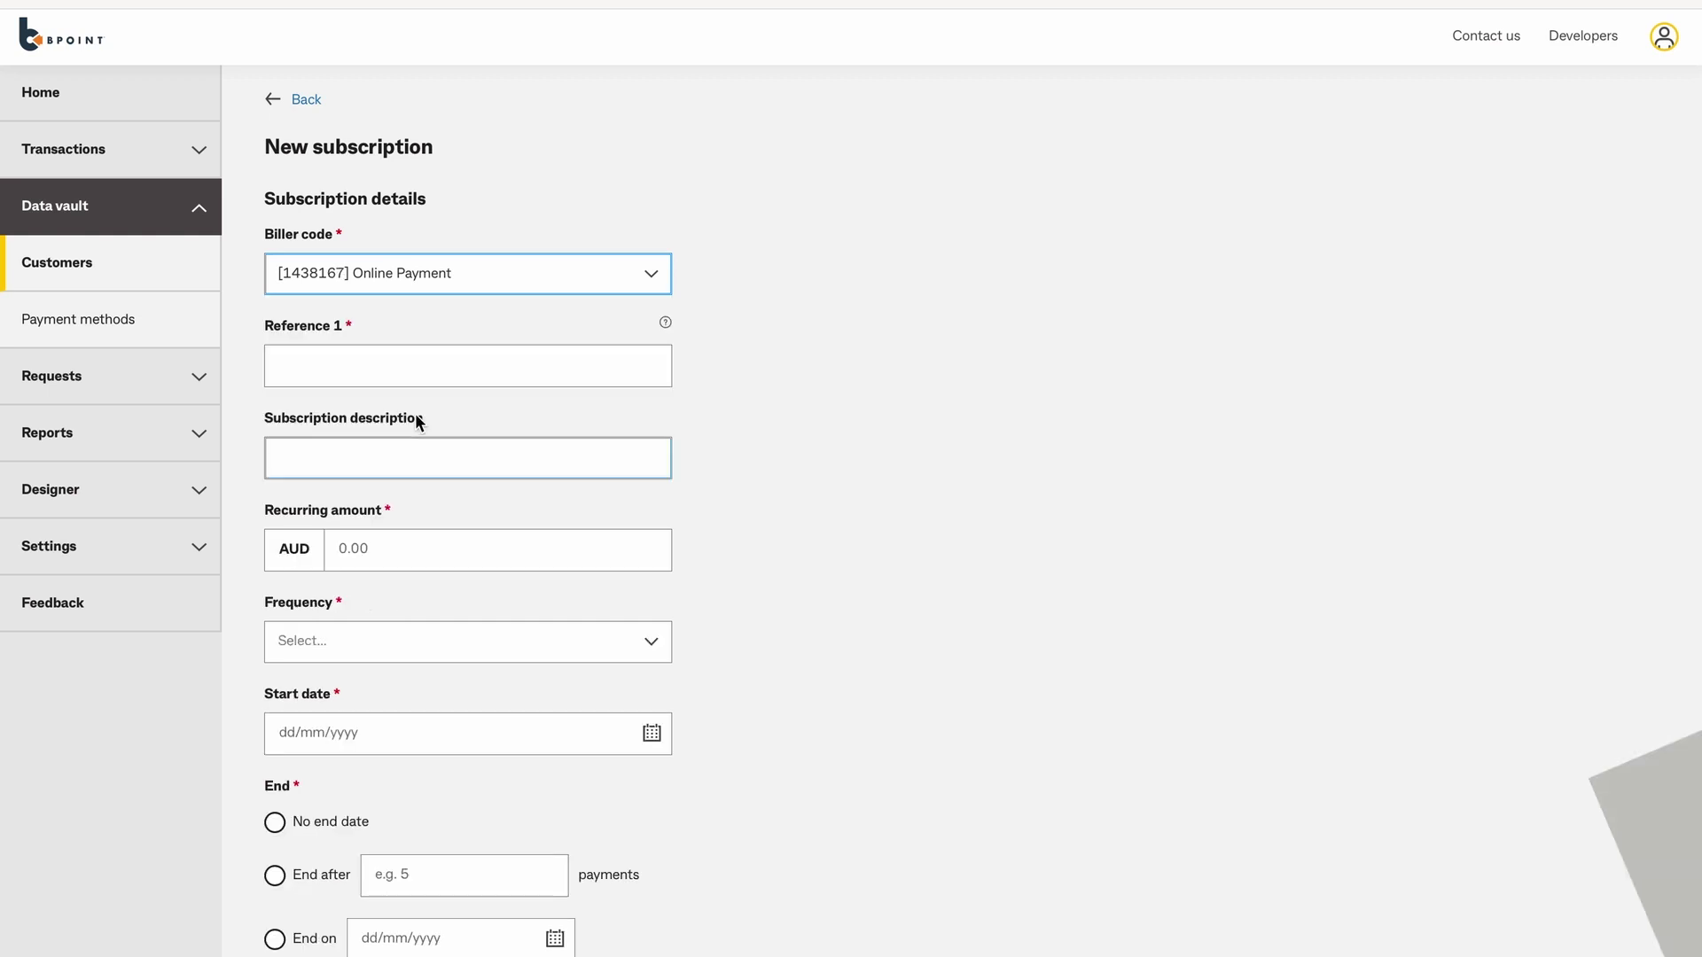
left_click(388, 369)
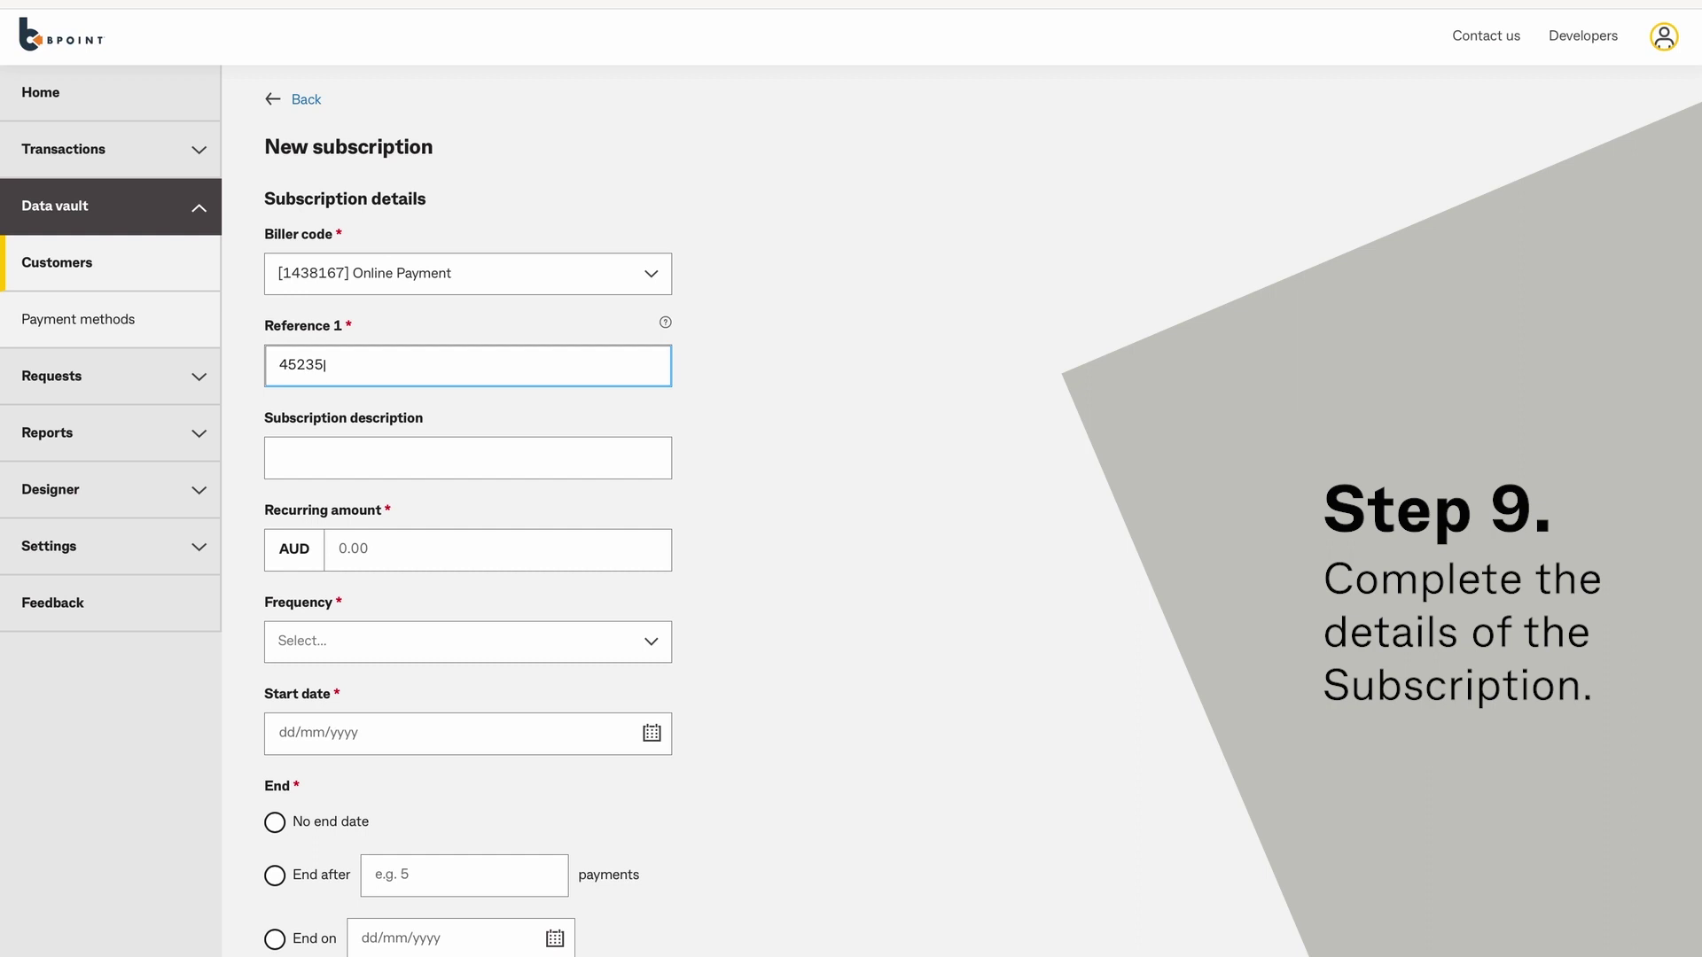
left_click(468, 458)
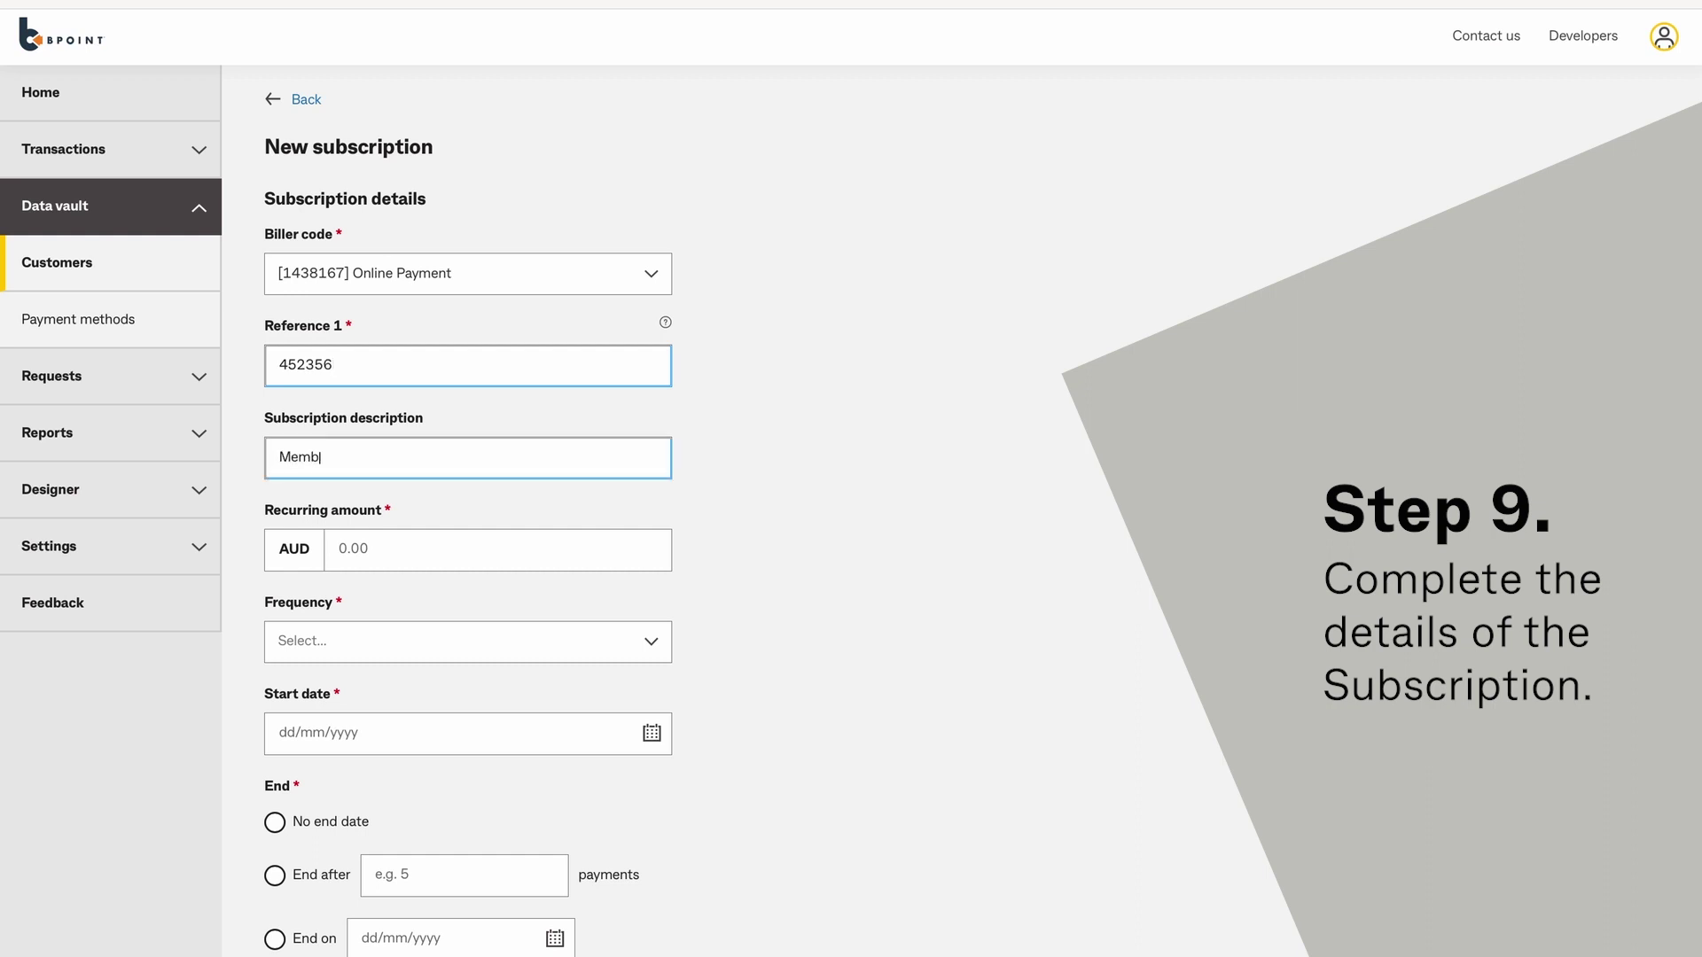
left_click(361, 548)
type("150")
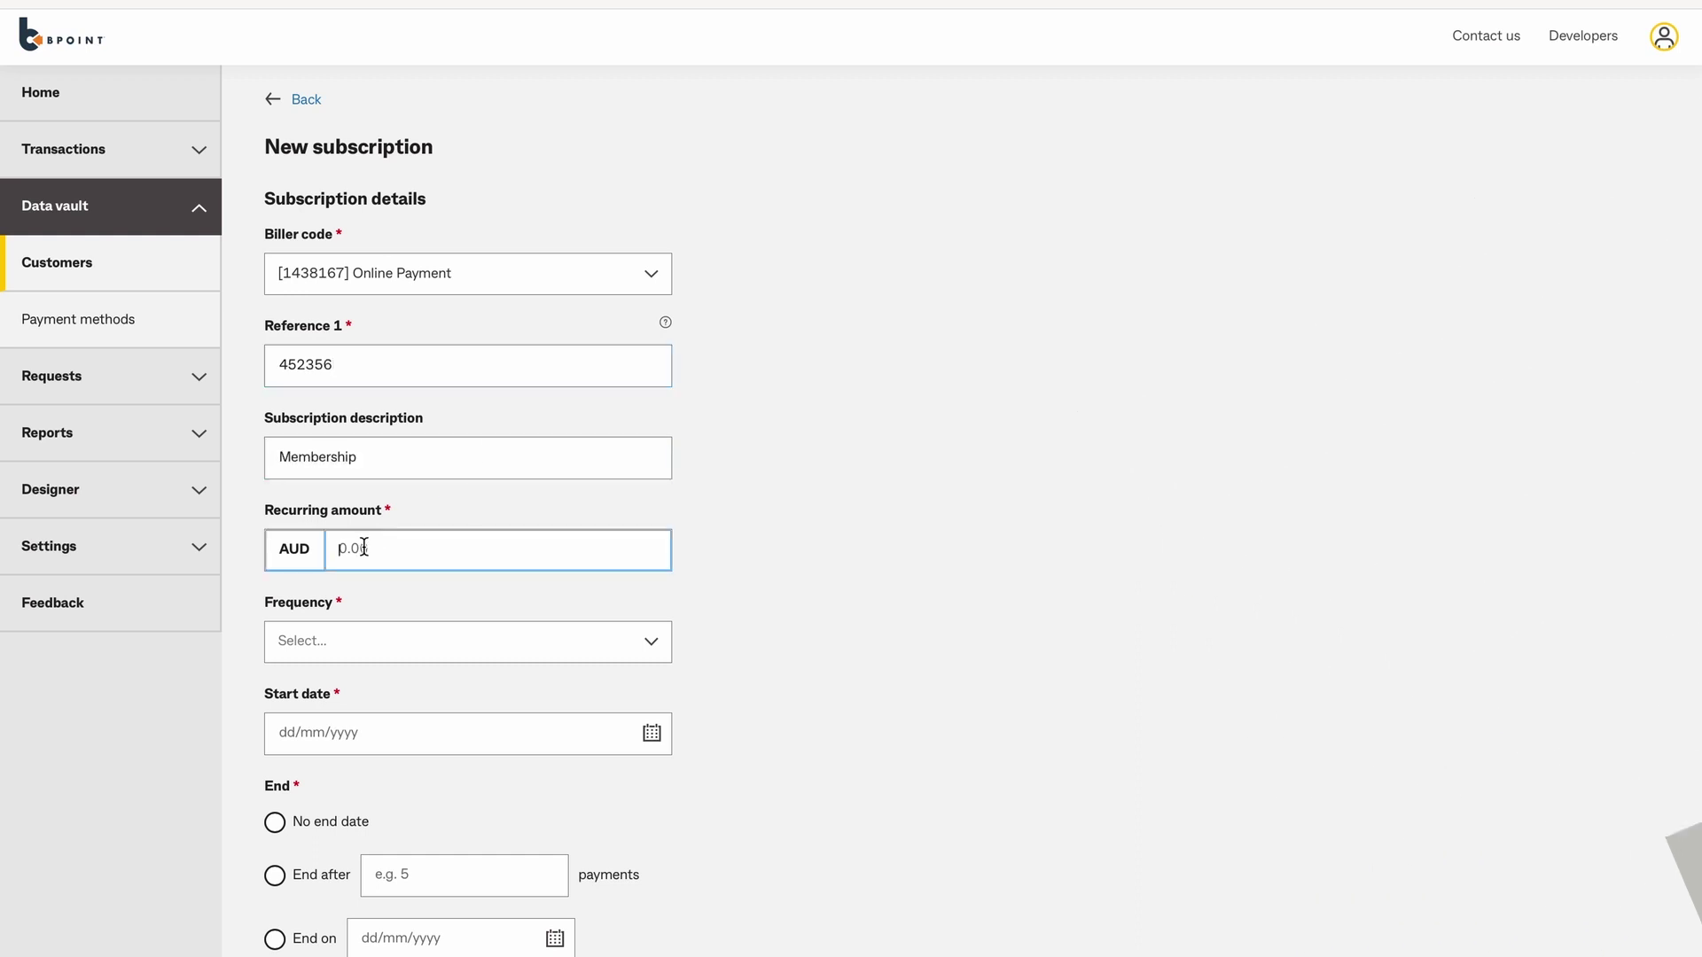
left_click(370, 640)
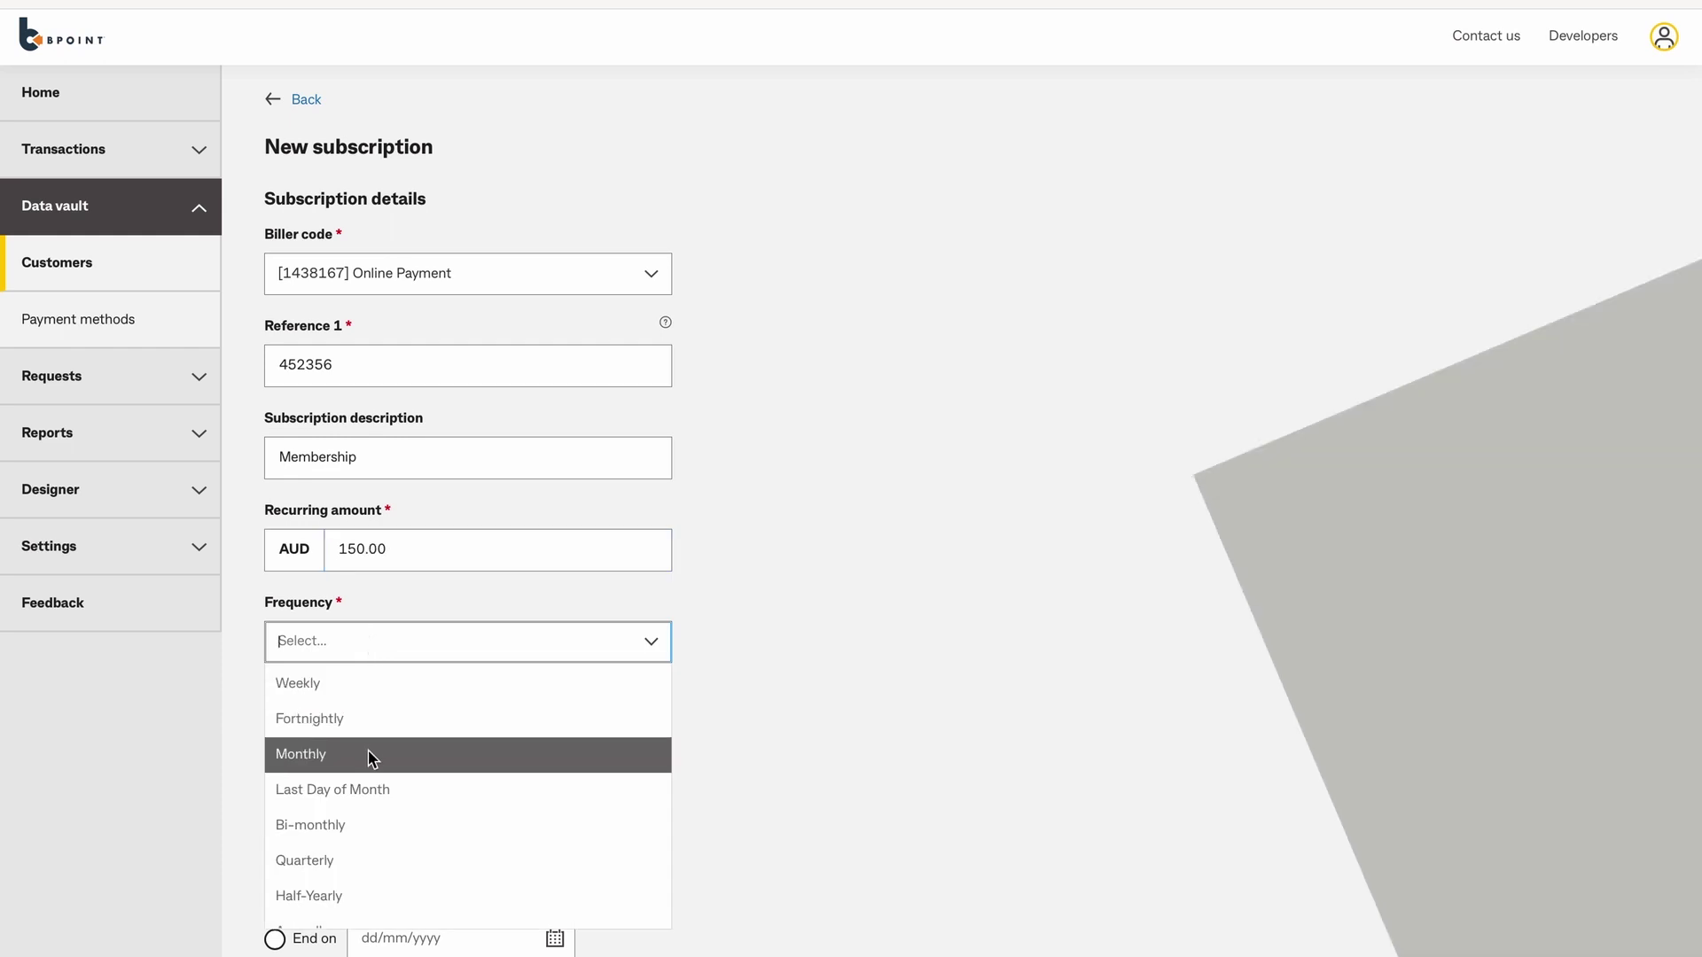
left_click(369, 754)
Set start date 30/04/2023 with no end date, charge the saved Mastercard, save, and view surcharge rates.
scroll(673, 764, "down", 2)
left_click(652, 544)
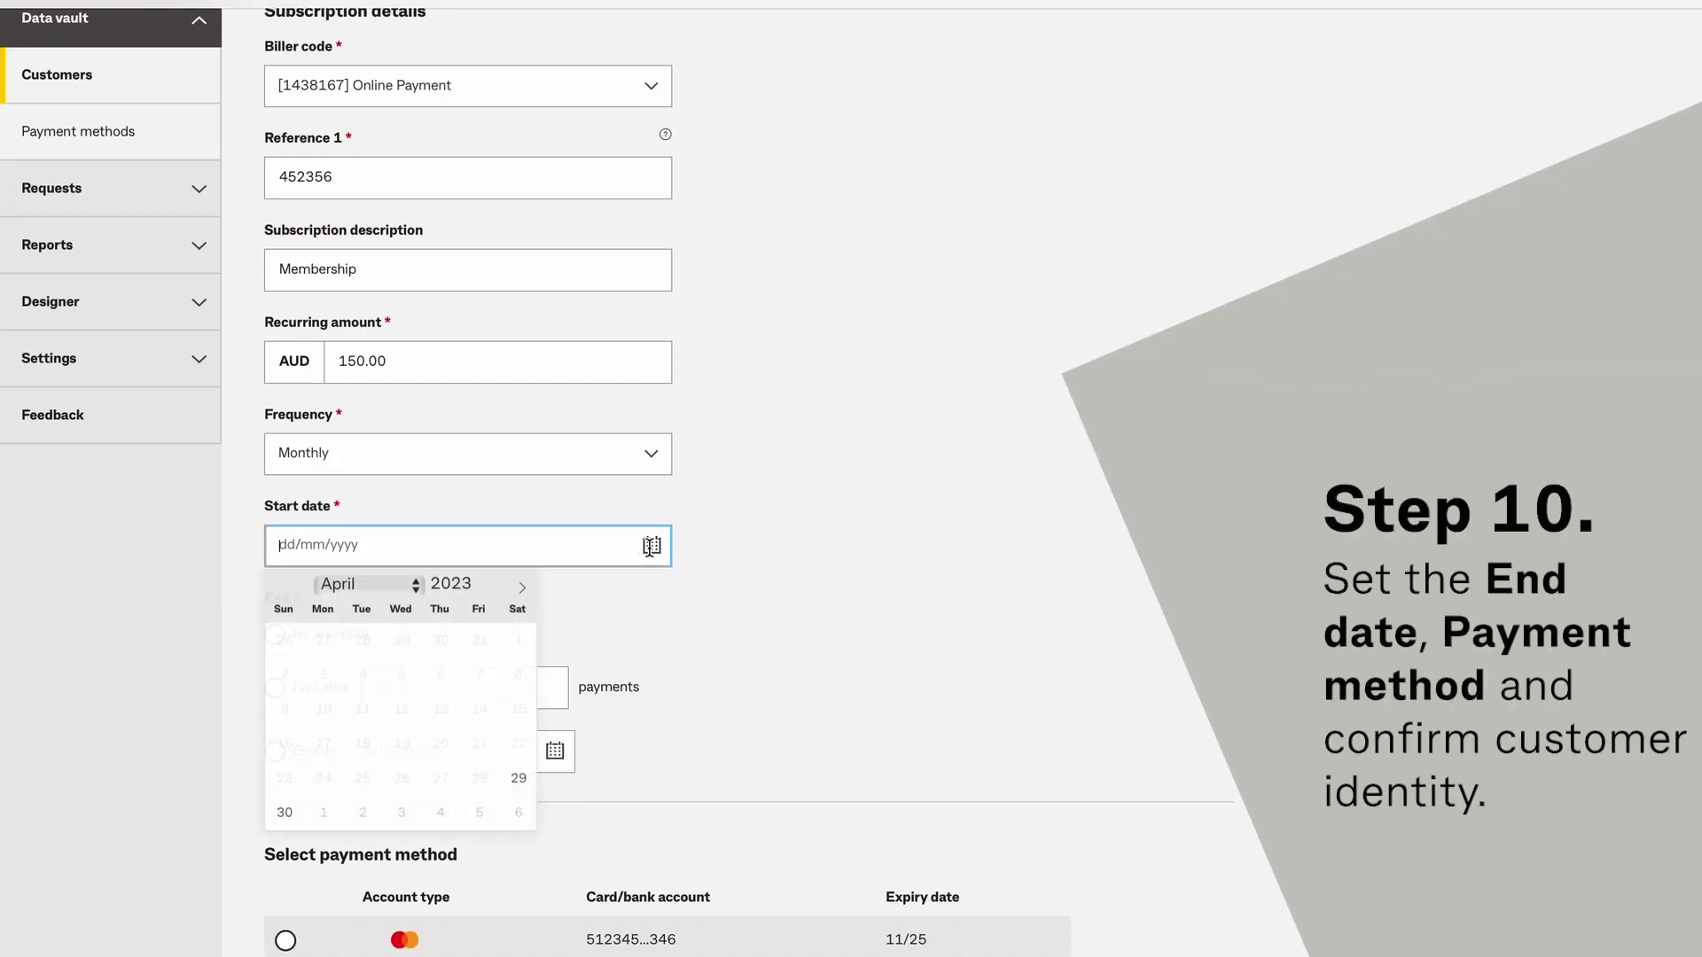
left_click(278, 808)
scroll(282, 642, "down", 2)
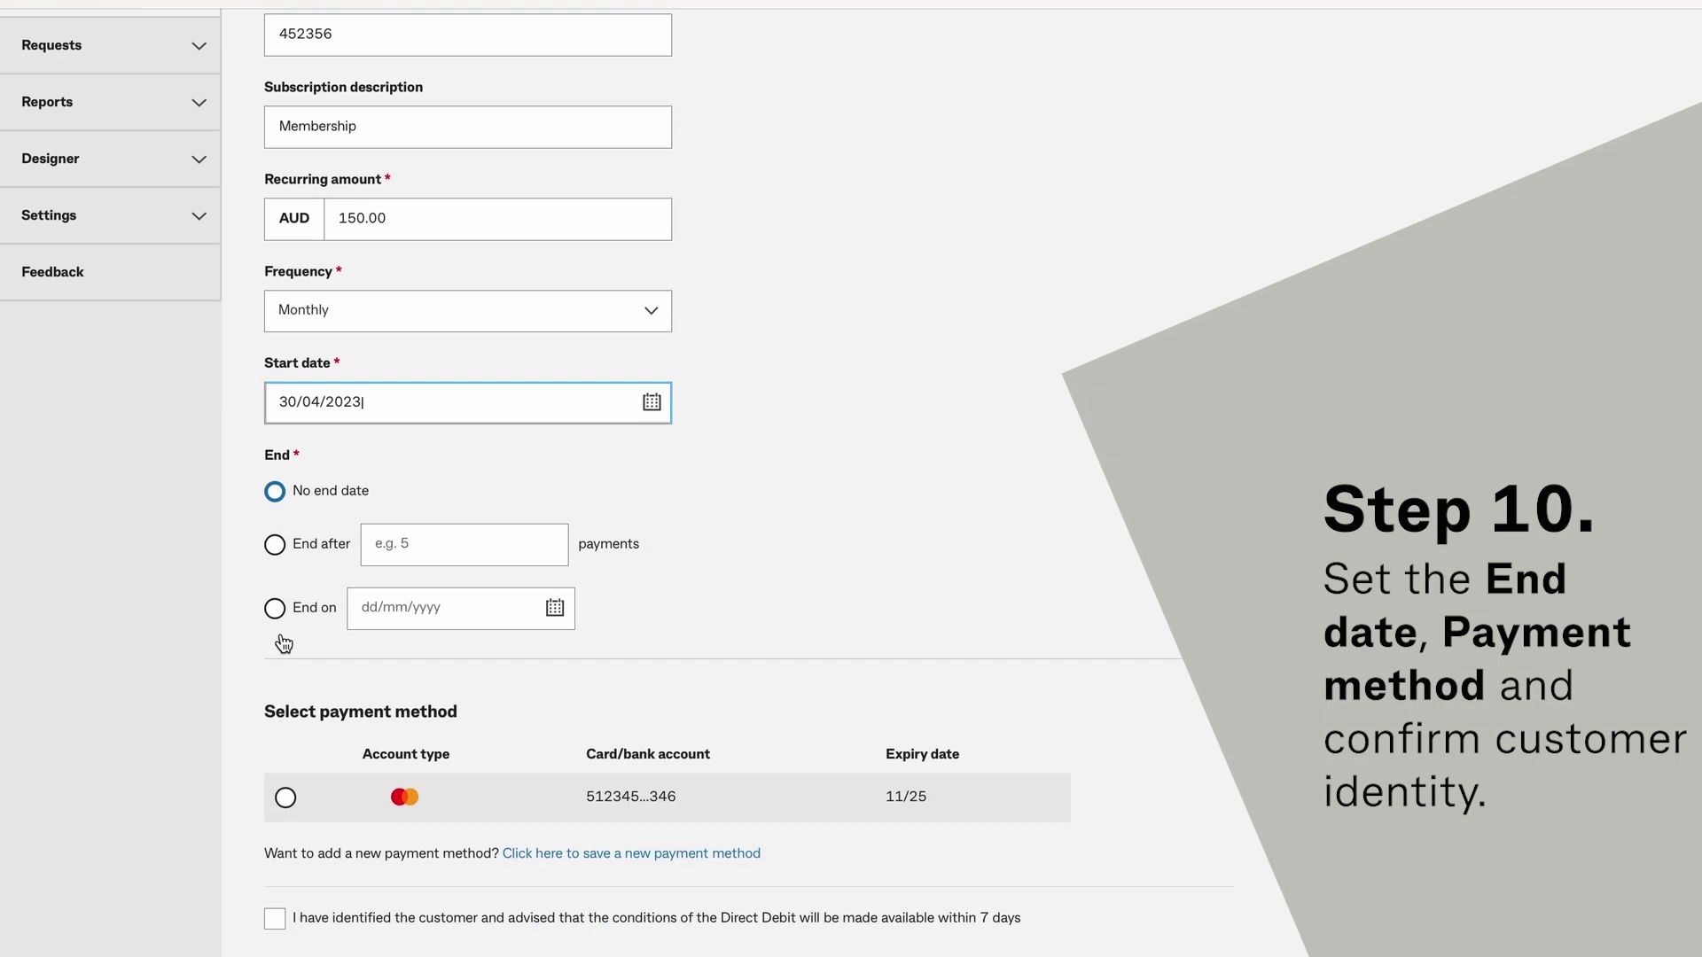
left_click(275, 424)
key("Tab")
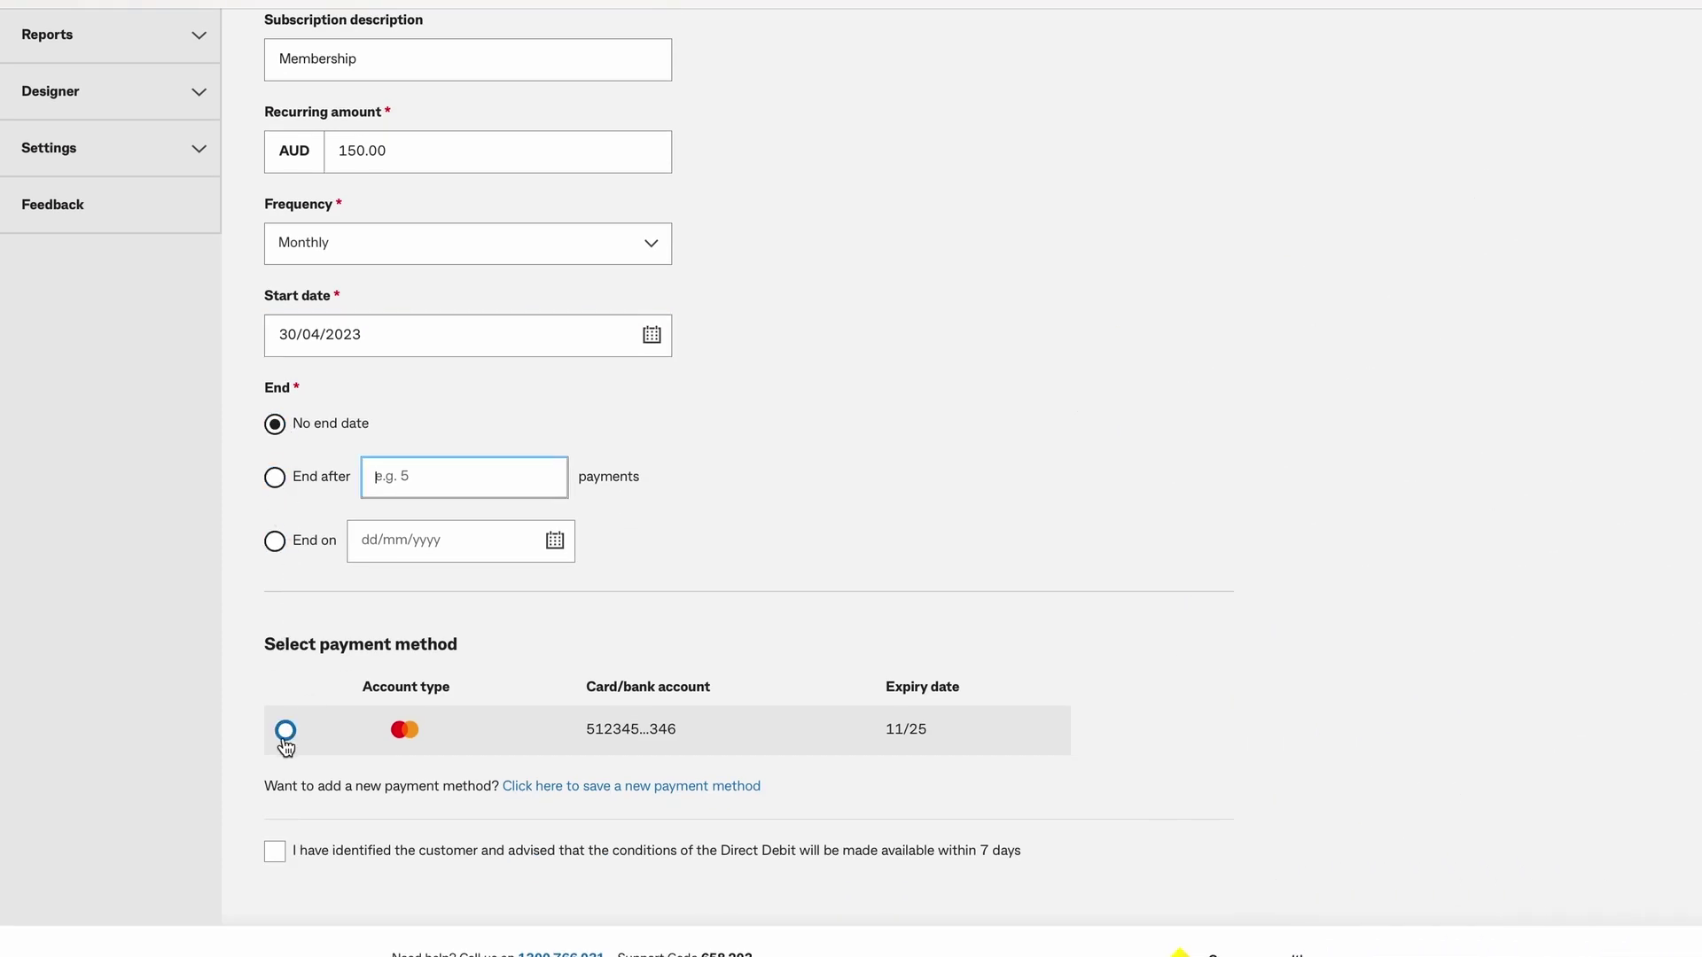
left_click(285, 734)
left_click(275, 851)
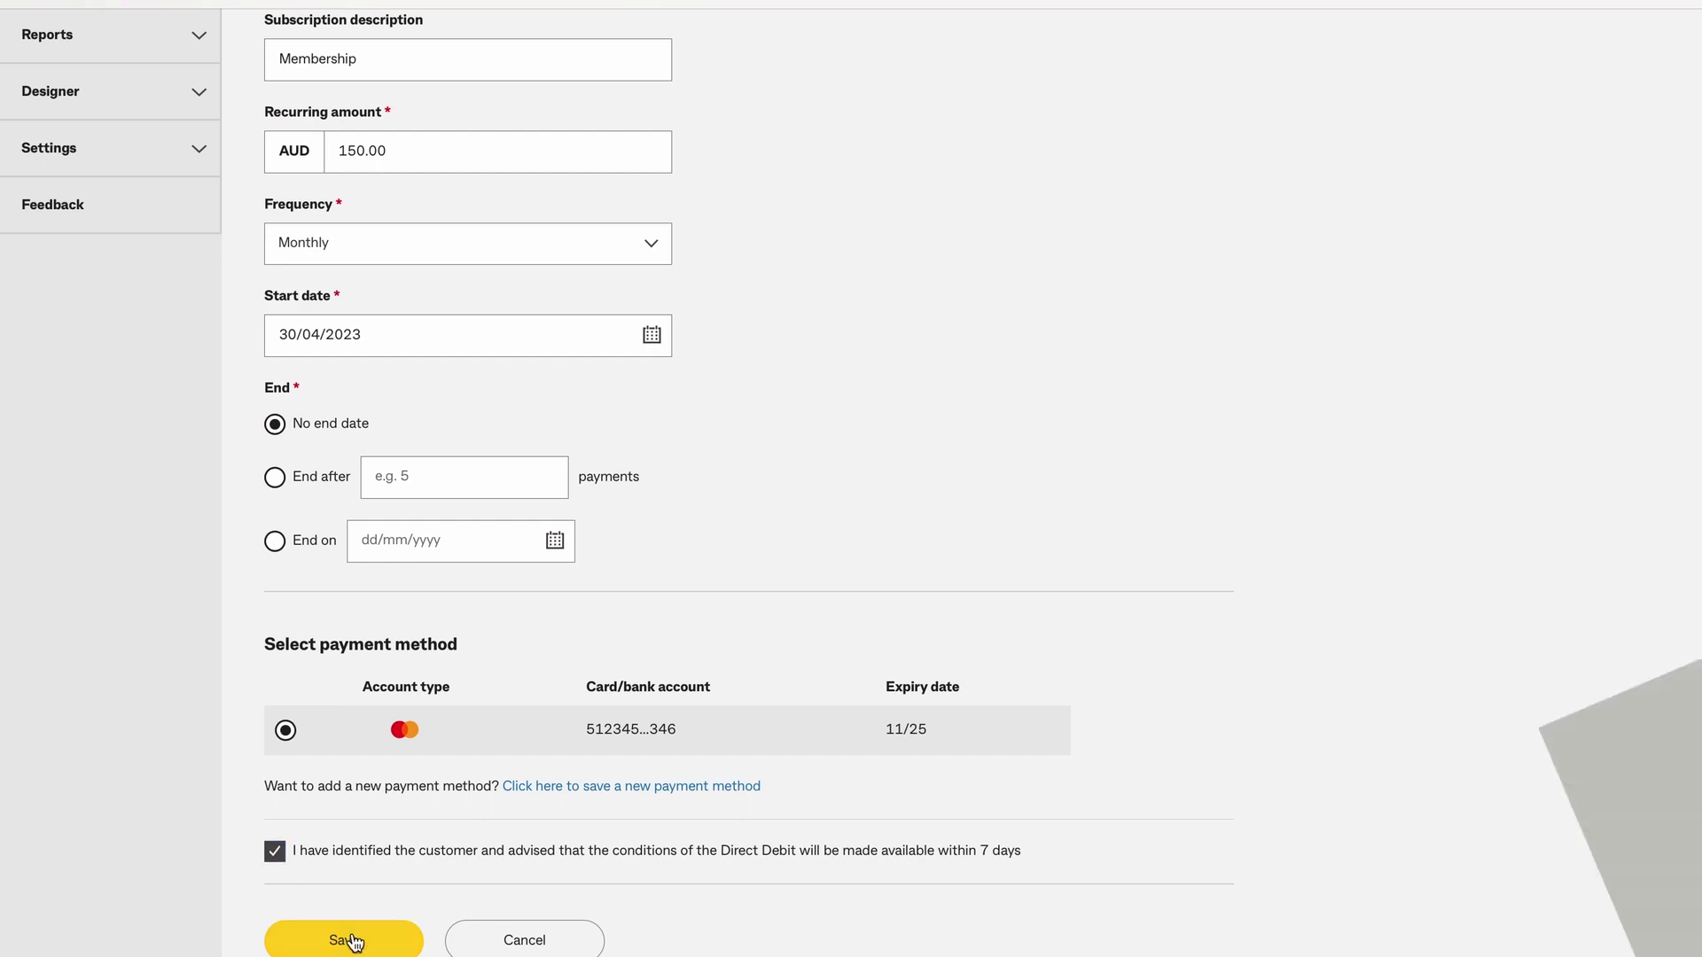
left_click(353, 940)
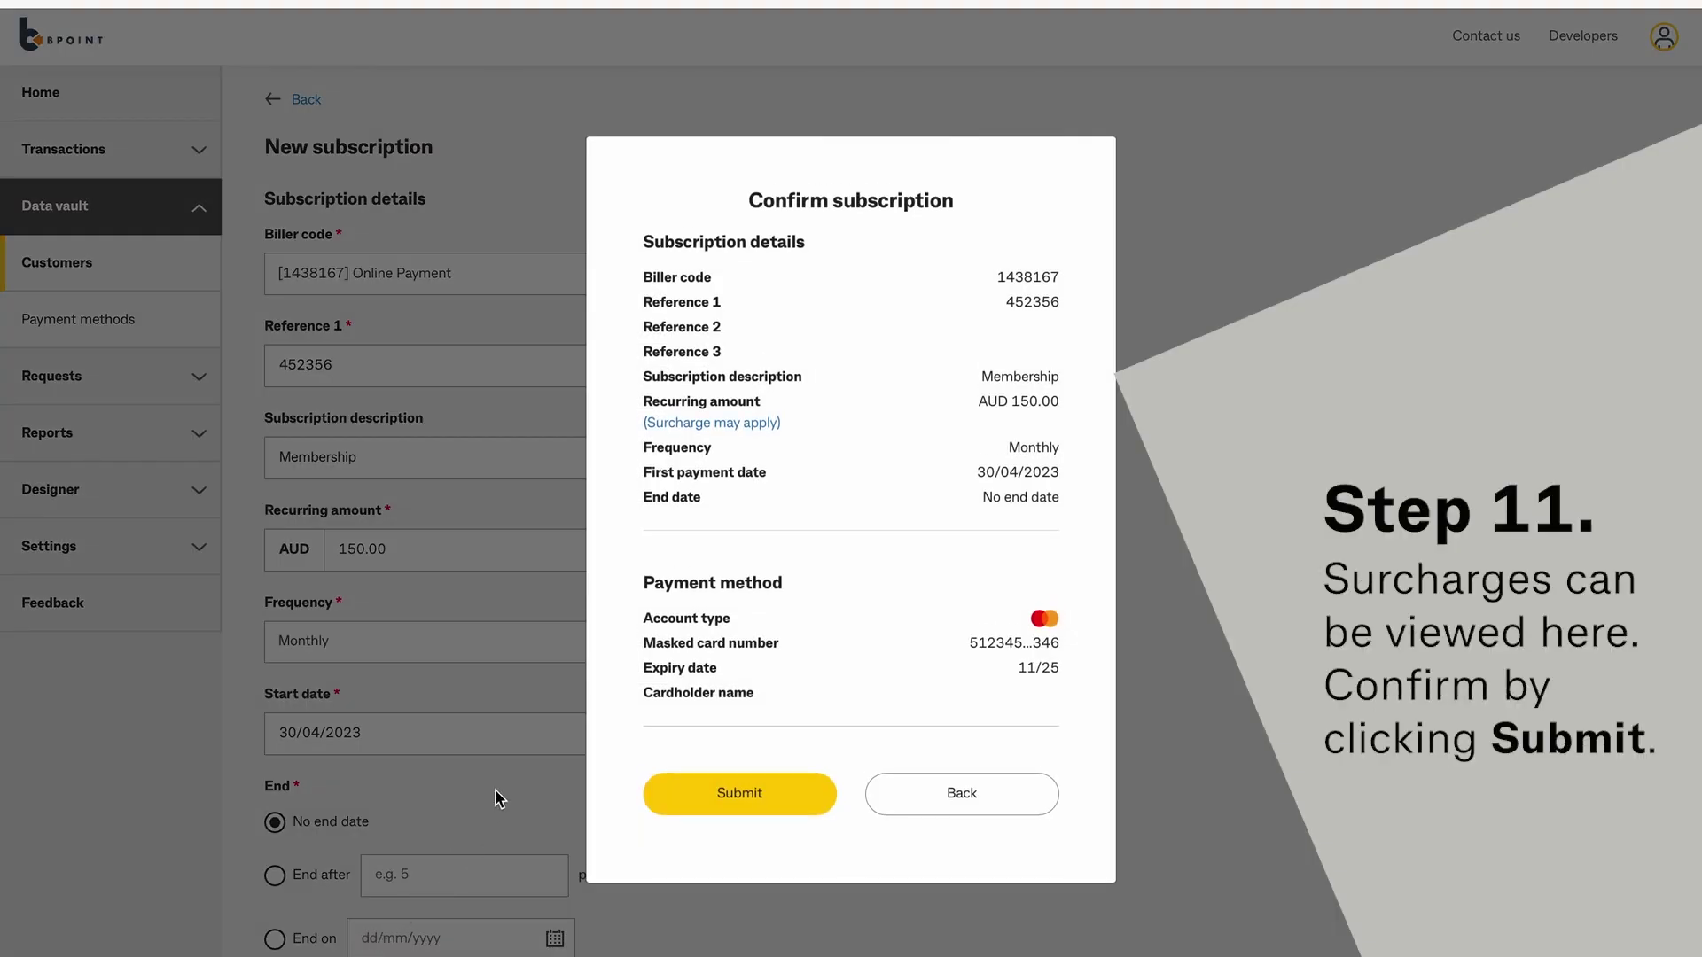
left_click(760, 426)
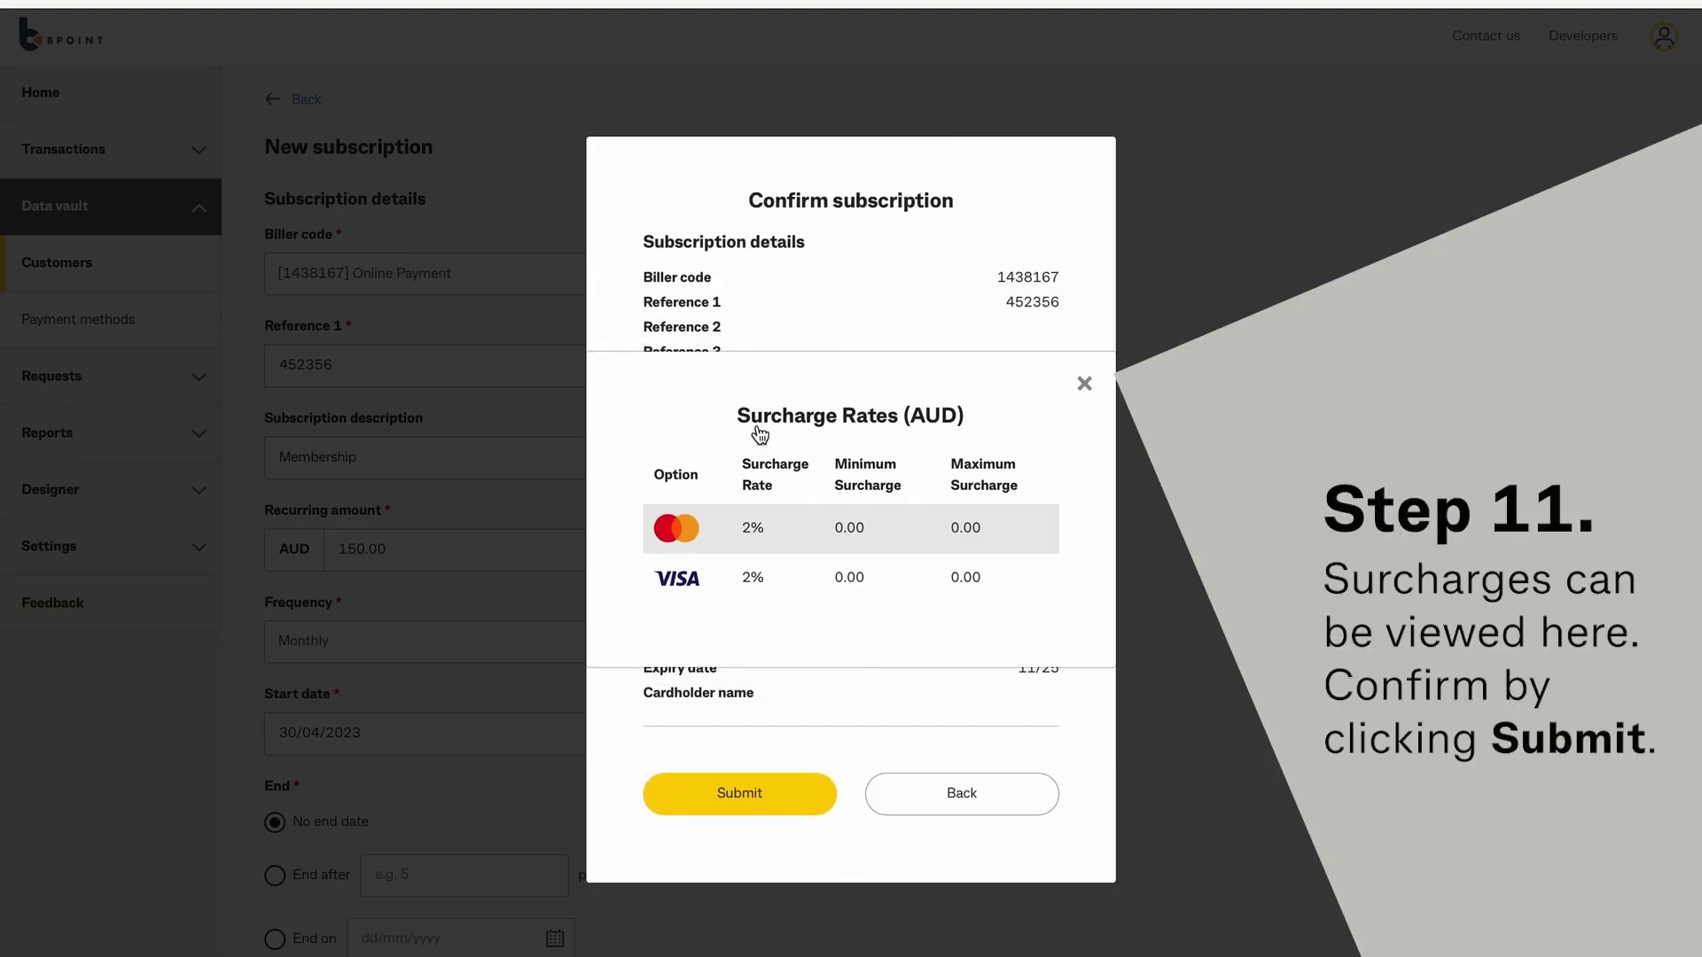
Close the surcharge rates, submit the Membership subscription, and begin a new invoice for the customer.
left_click(1084, 385)
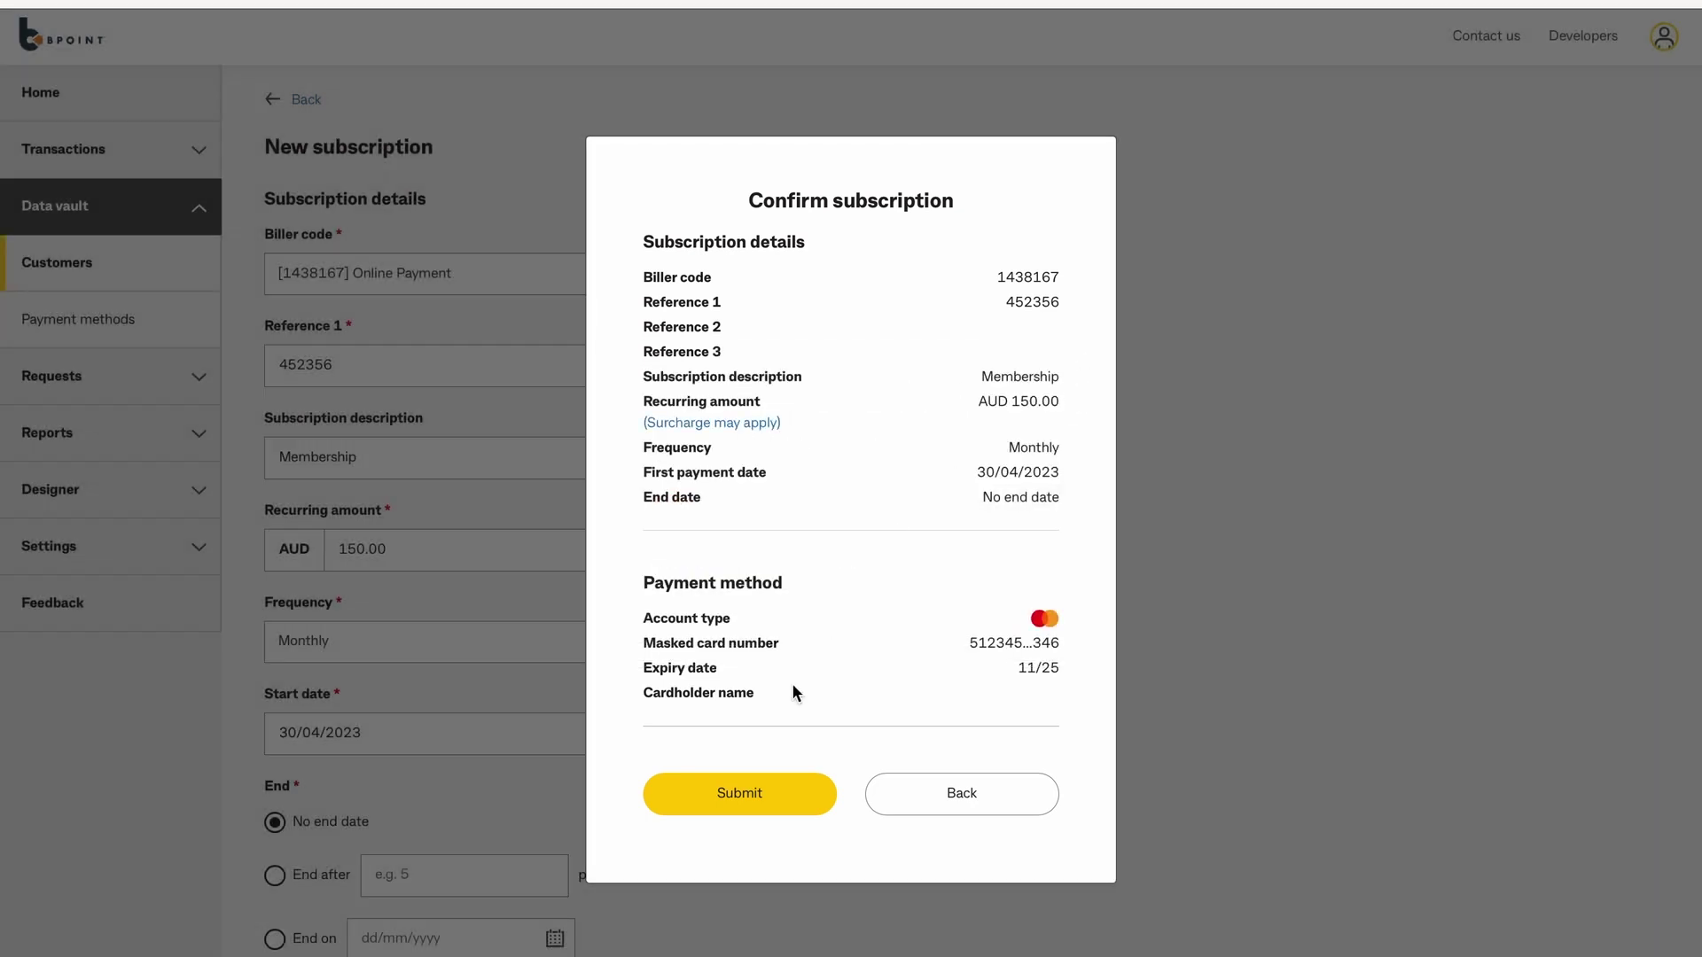
left_click(732, 811)
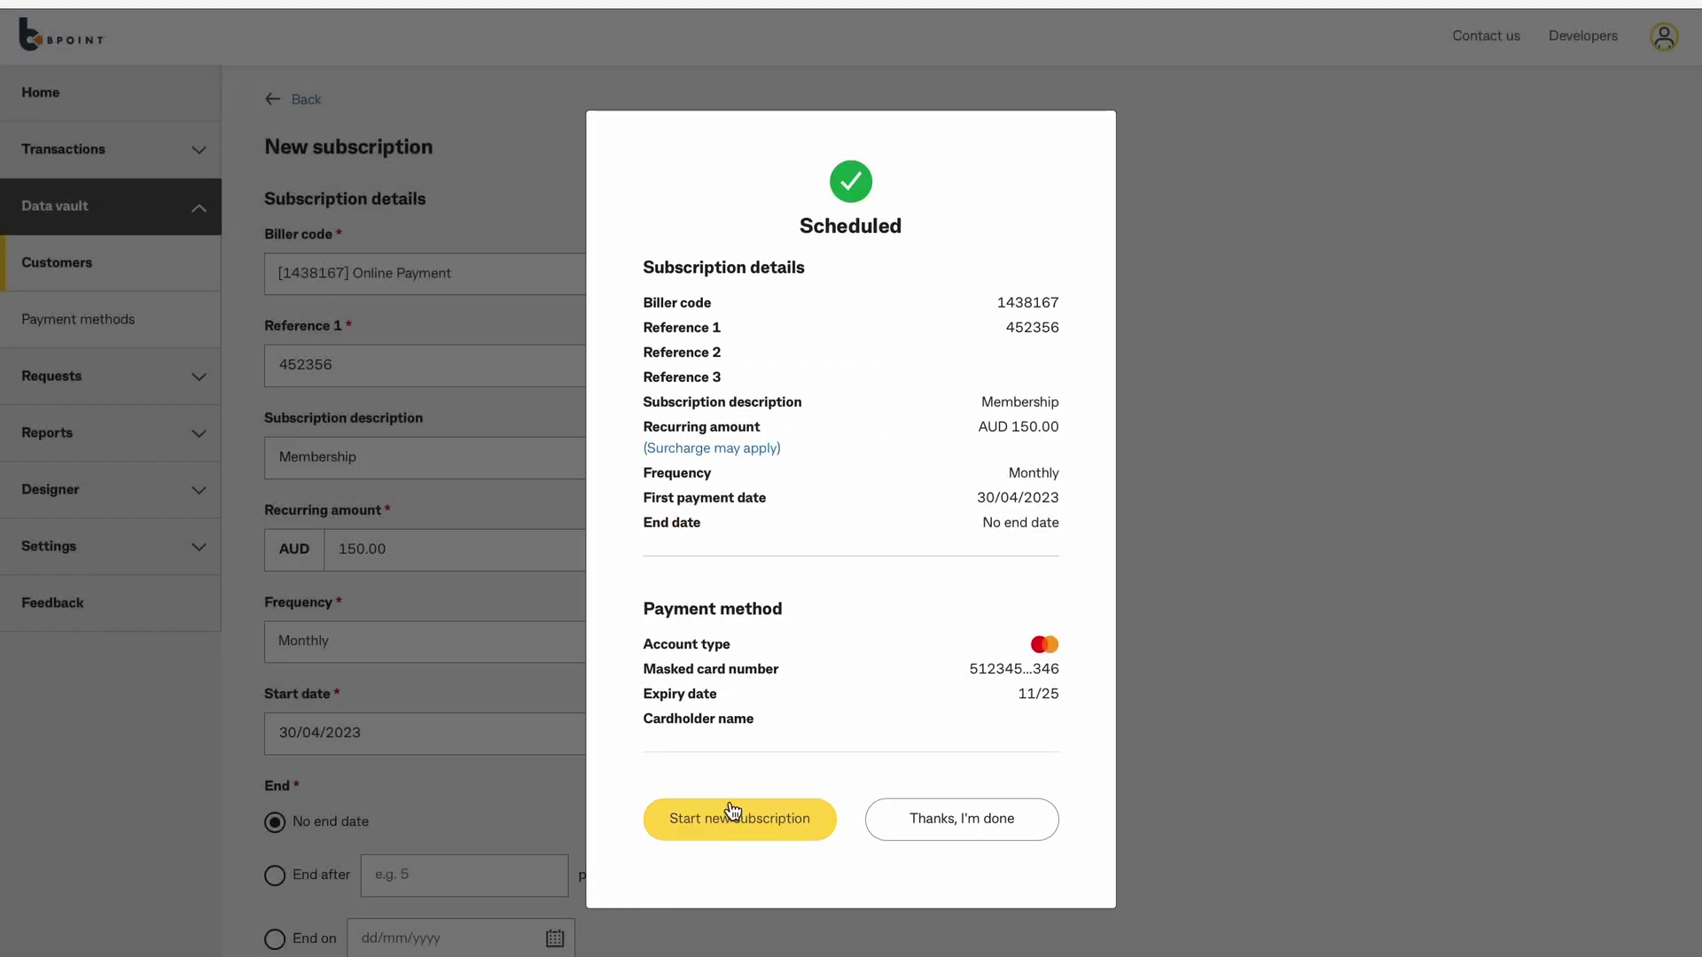
left_click(967, 835)
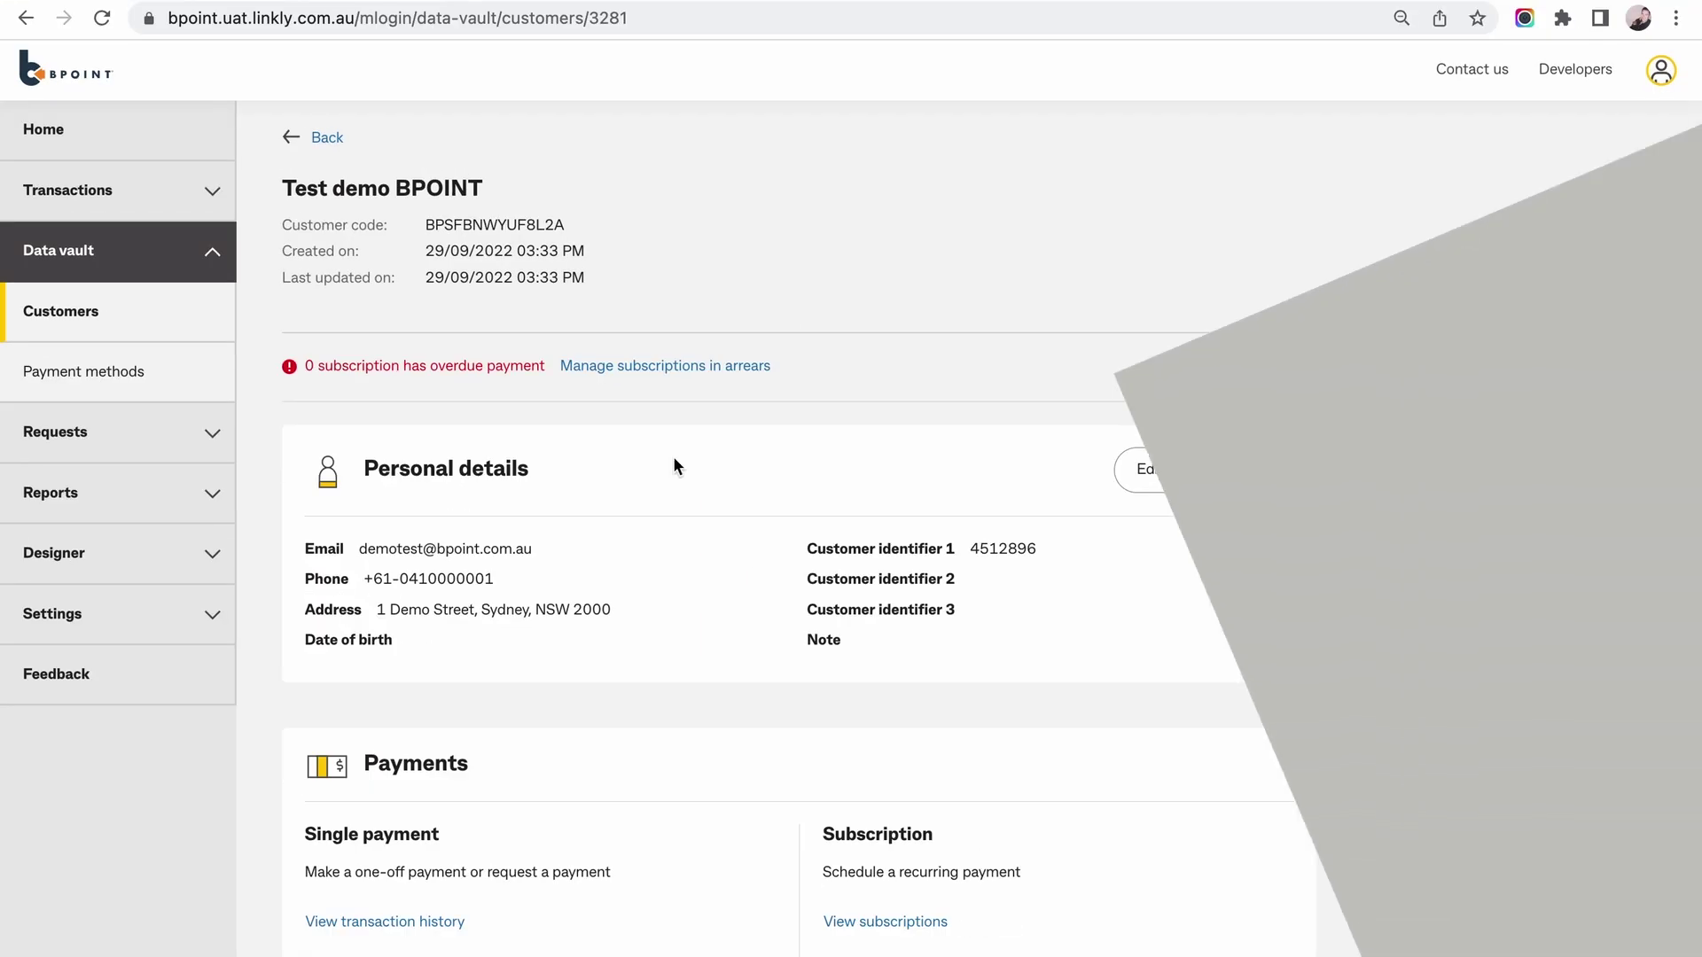
scroll(618, 379, "down", 1)
scroll(615, 375, "down", 7)
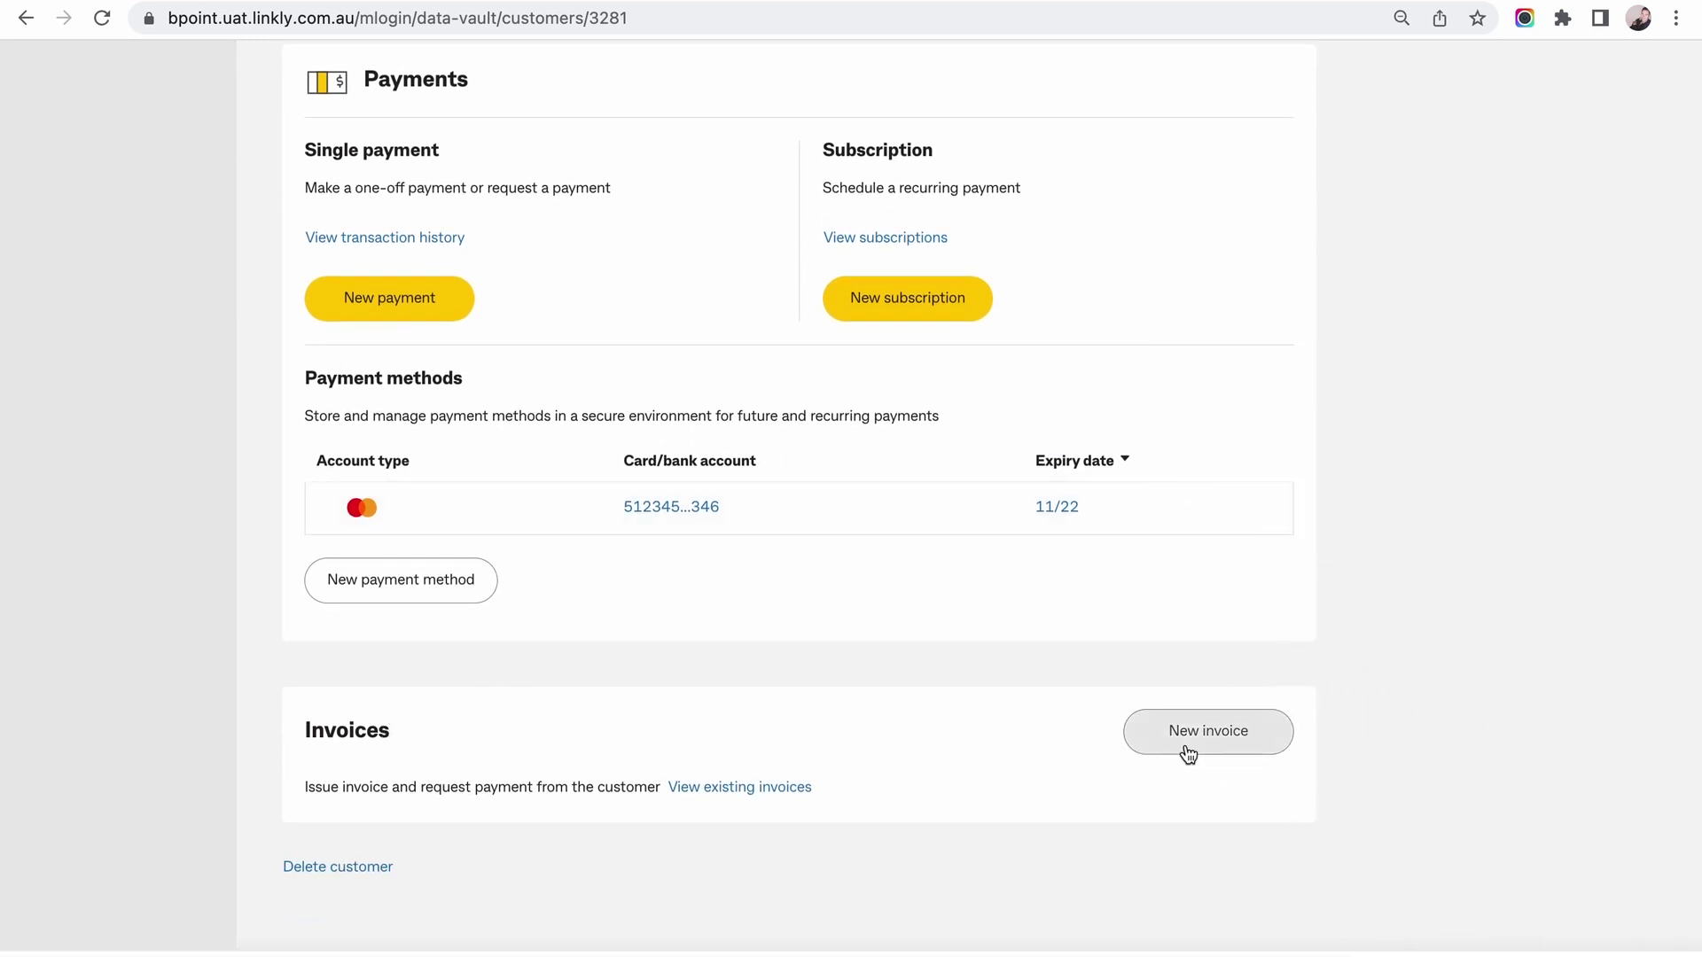
left_click(1188, 752)
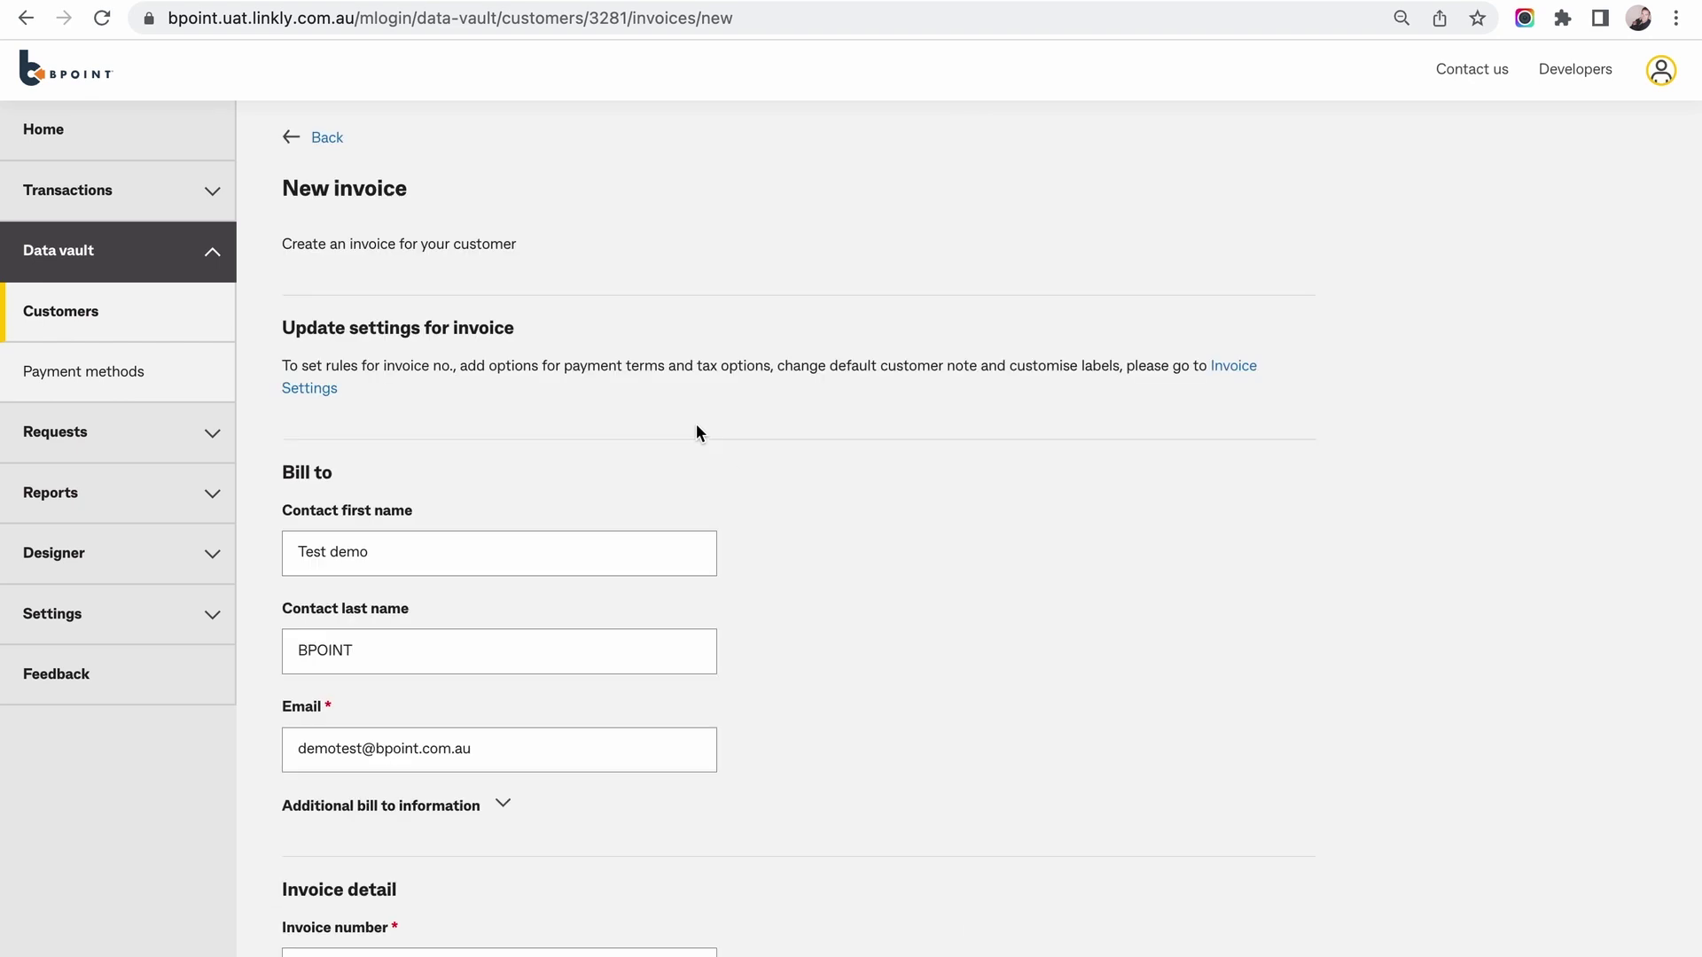
Enter invoice number 123456 dated 30/09/2022 with the order number and 21-day payment terms.
scroll(697, 429, "down", 1)
scroll(701, 433, "down", 6)
left_click(349, 337)
type("123456")
key("Tab")
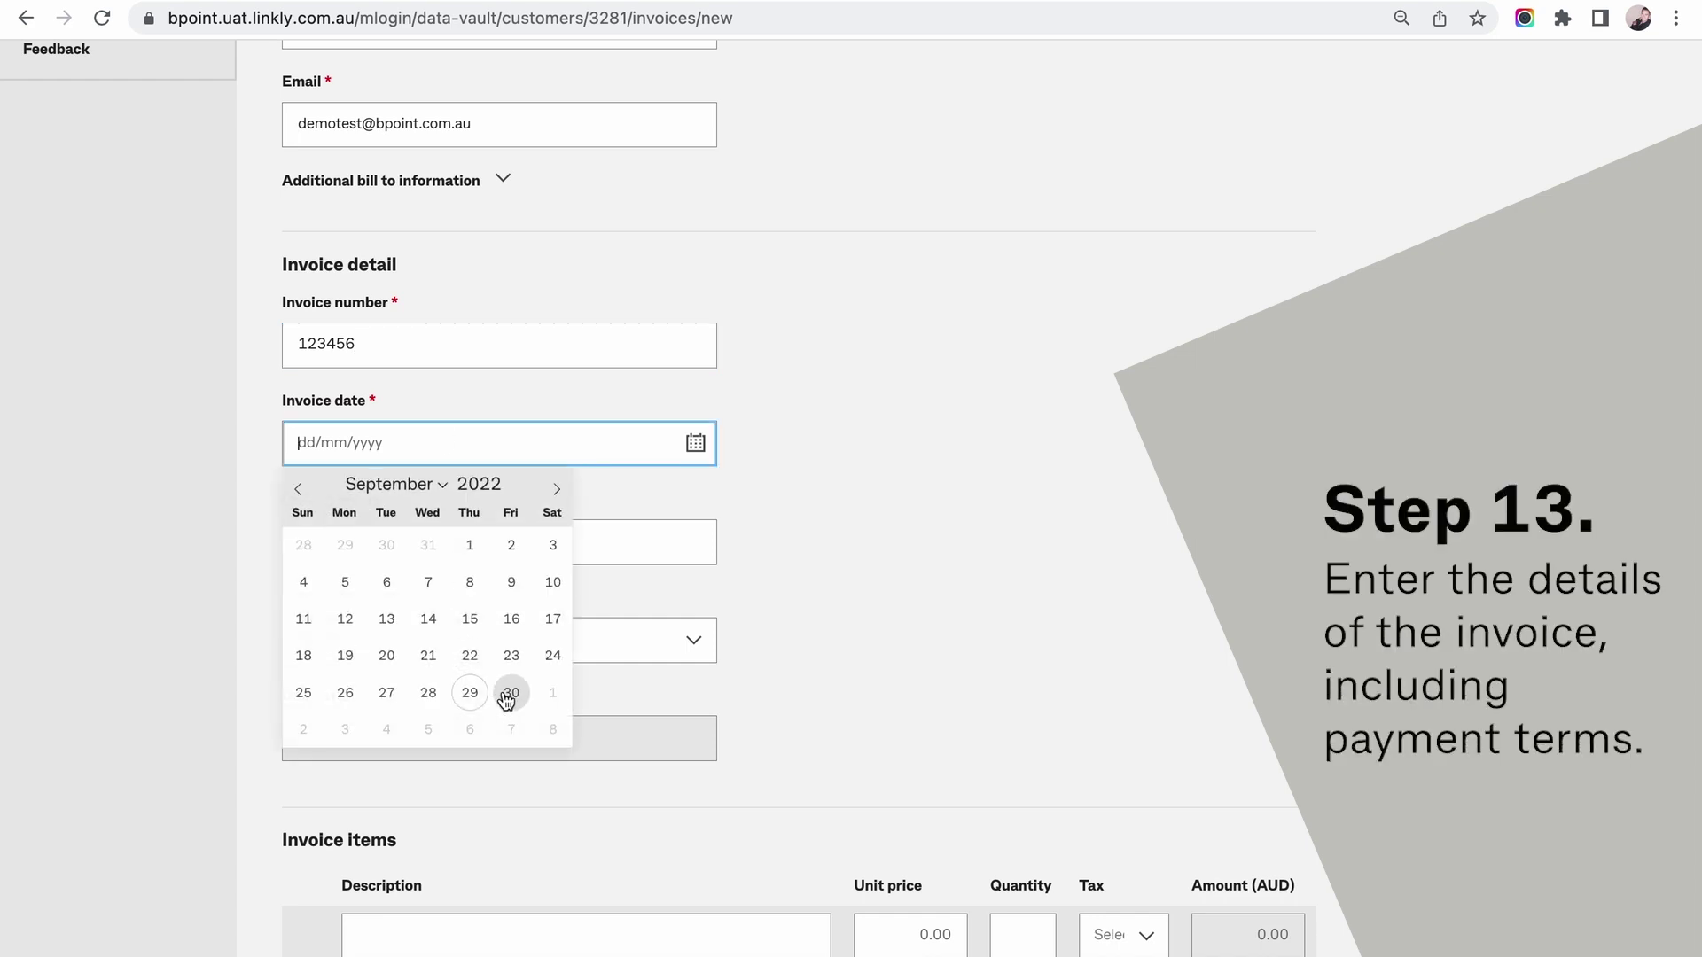
left_click(501, 698)
left_click(437, 545)
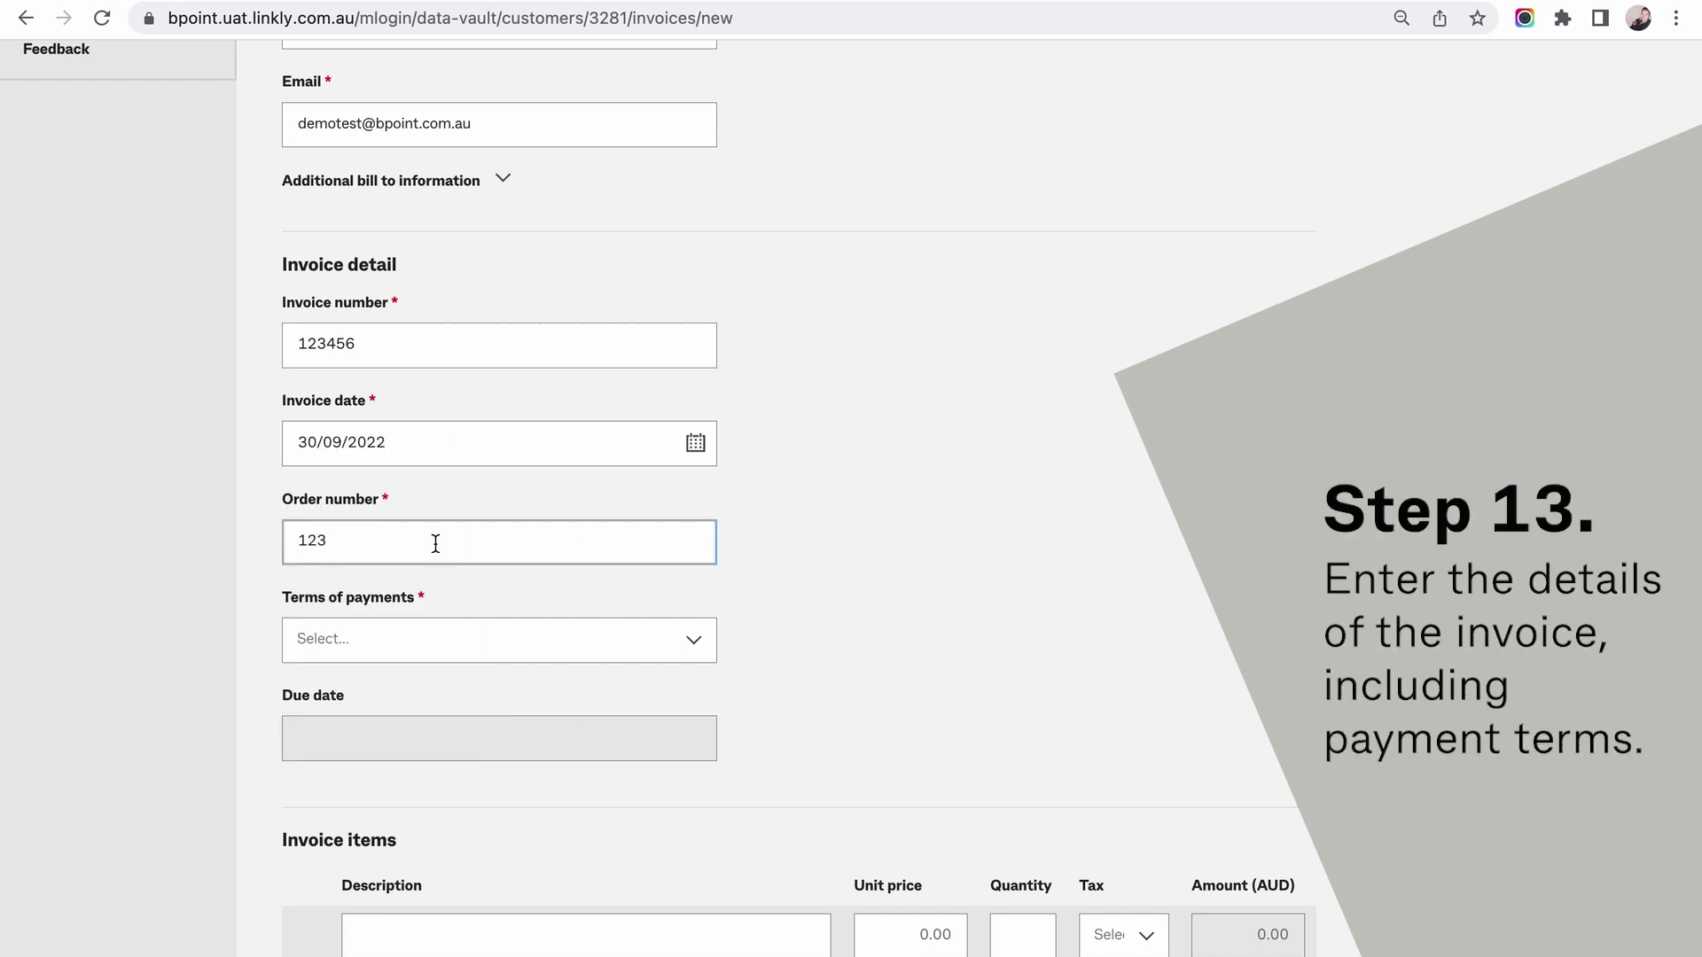
left_click(523, 640)
left_click(422, 836)
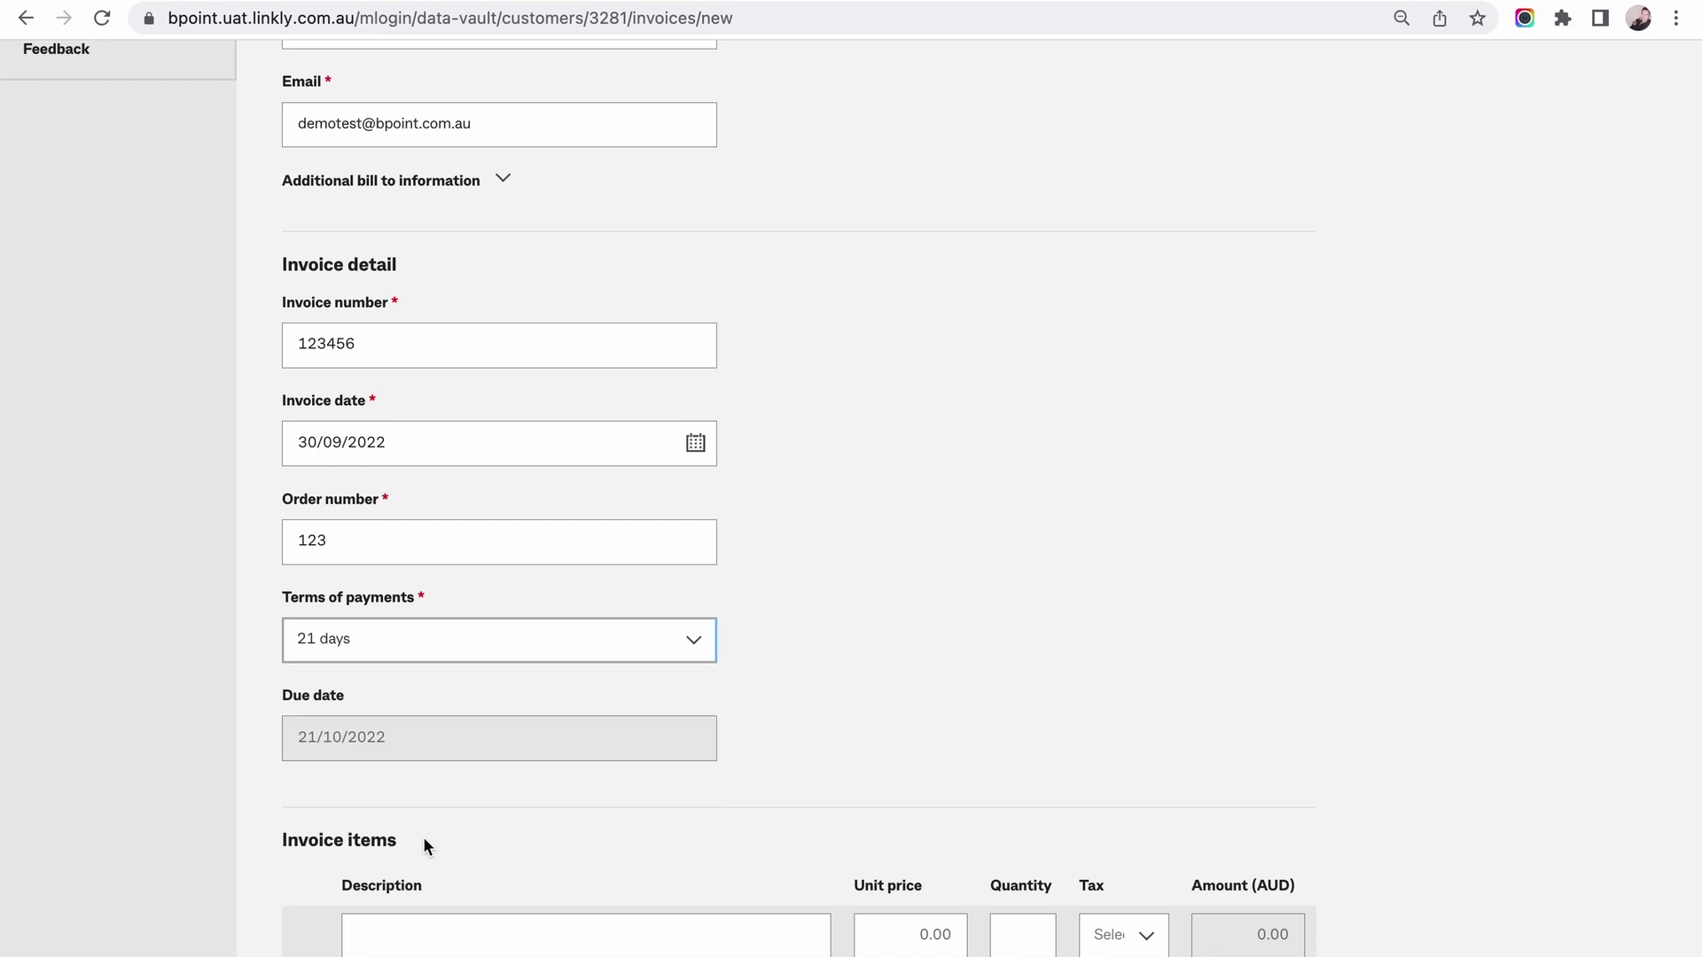
Add invoice item 1 at 40.00 × 2 with GST.
scroll(907, 543, "down", 5)
left_click(480, 494)
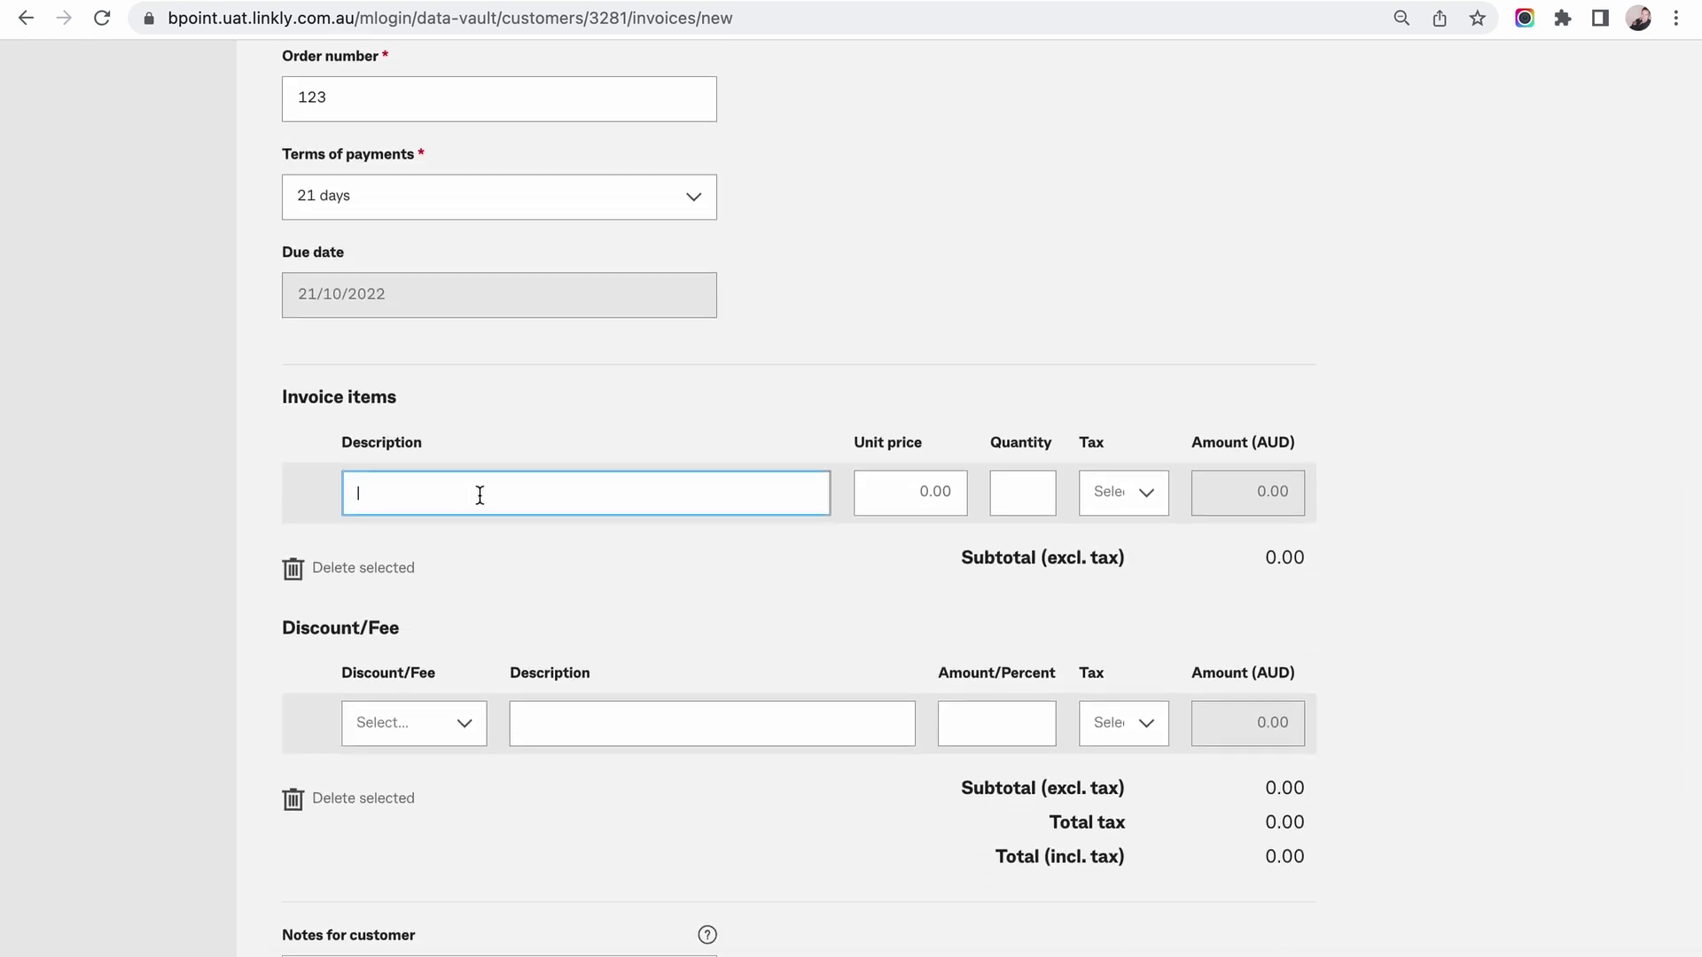
type("item 1")
key("Tab")
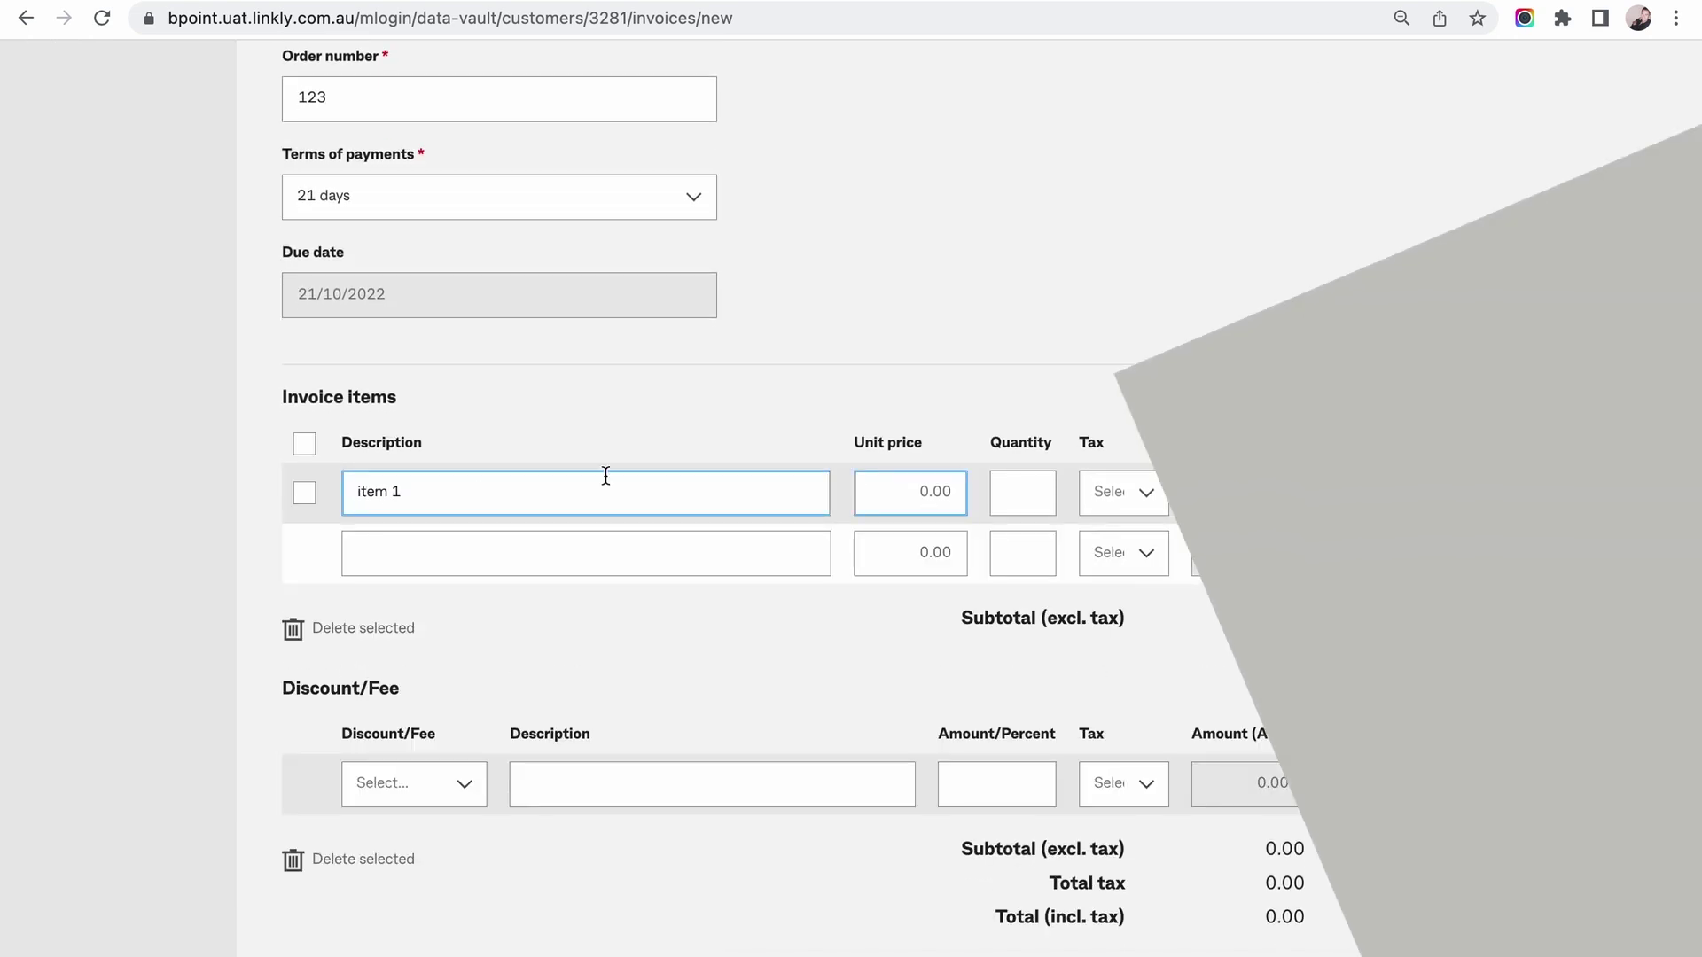
key("Tab")
left_click(1144, 495)
left_click(1132, 537)
Add invoice item 2 at 25.00 × 1 with GST.
left_click(625, 550)
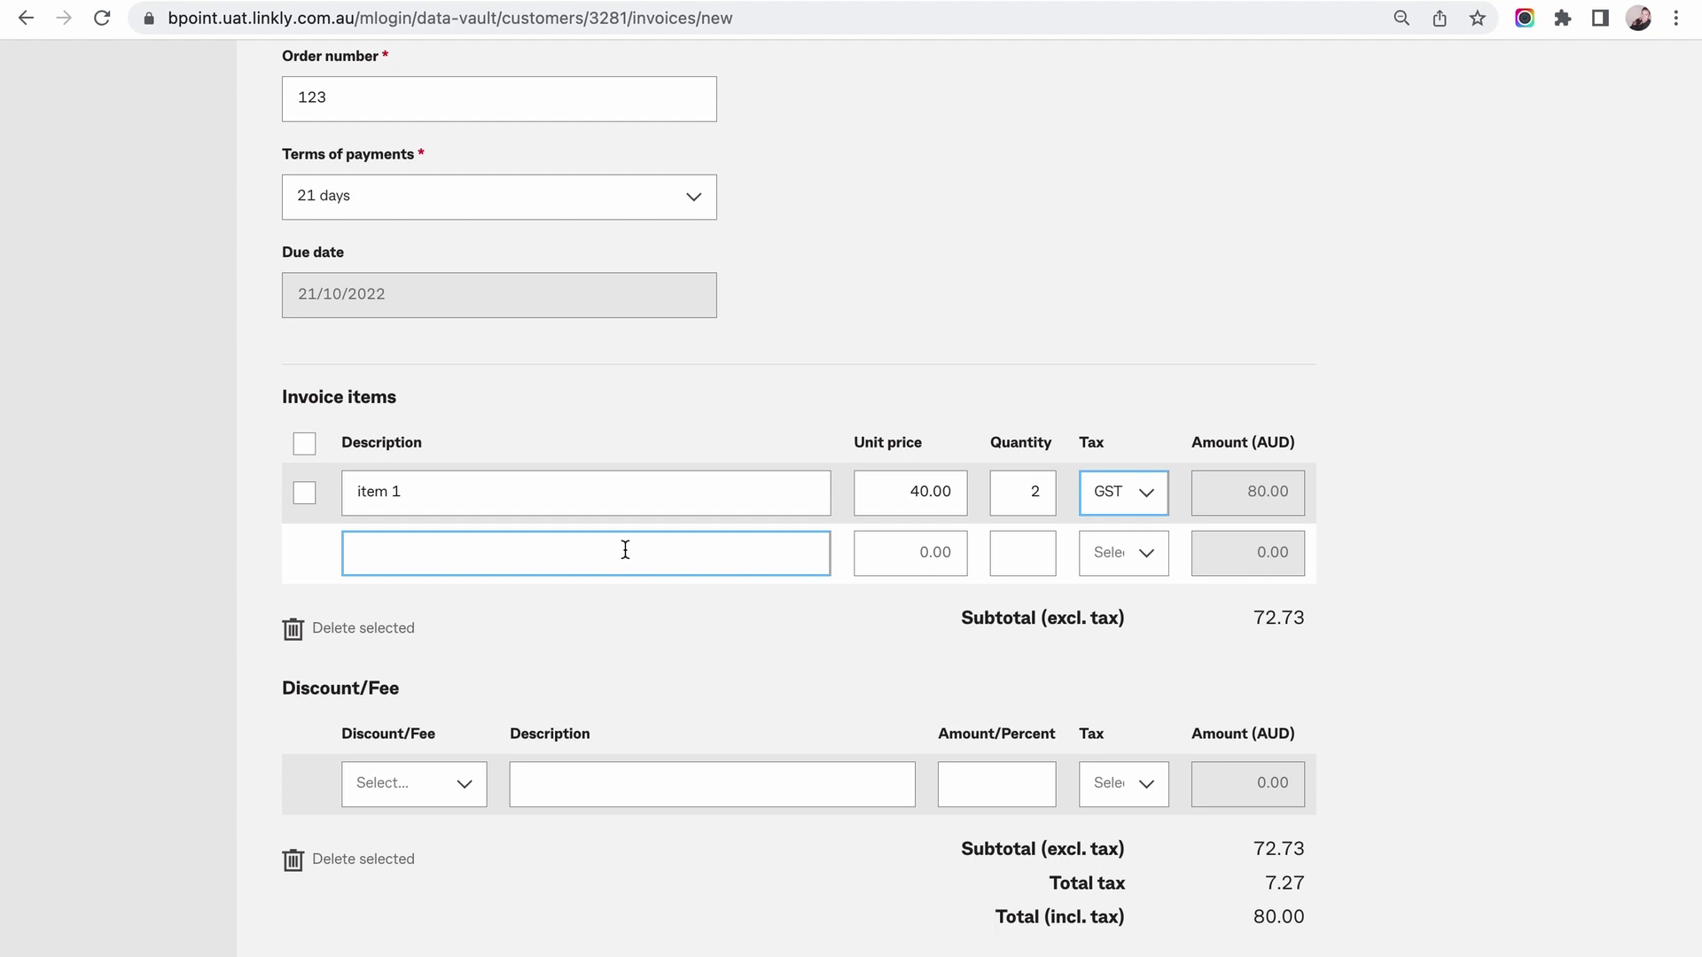
type("item 2")
key("Tab")
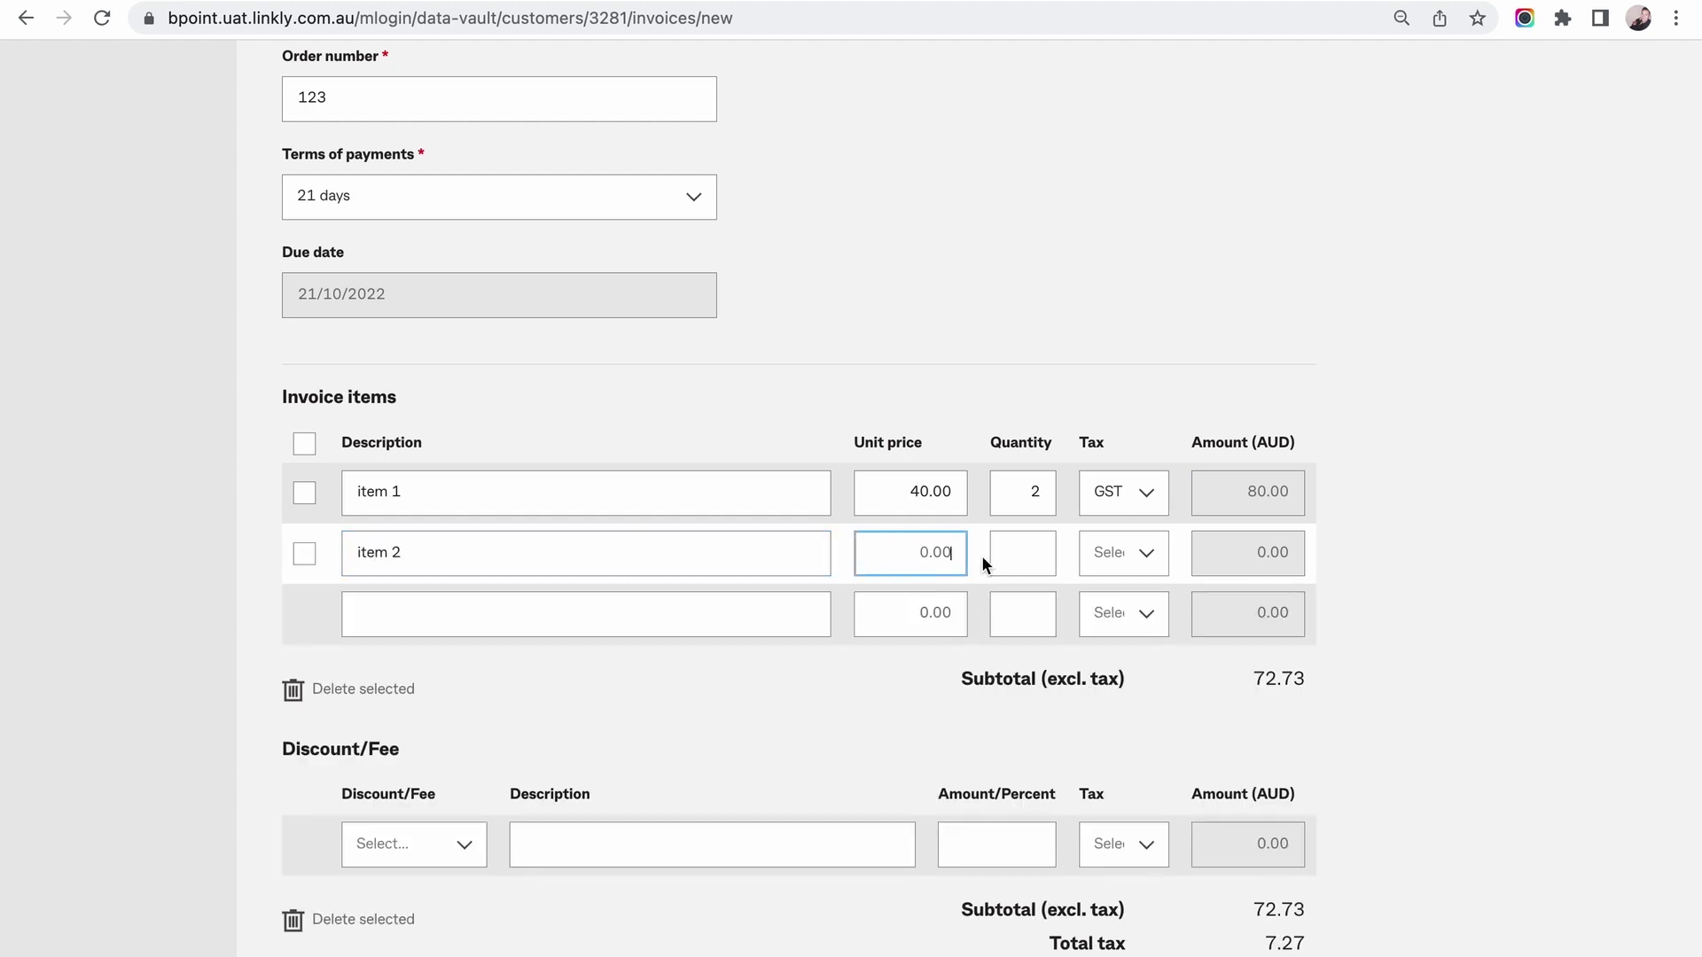
type("25")
key("Tab")
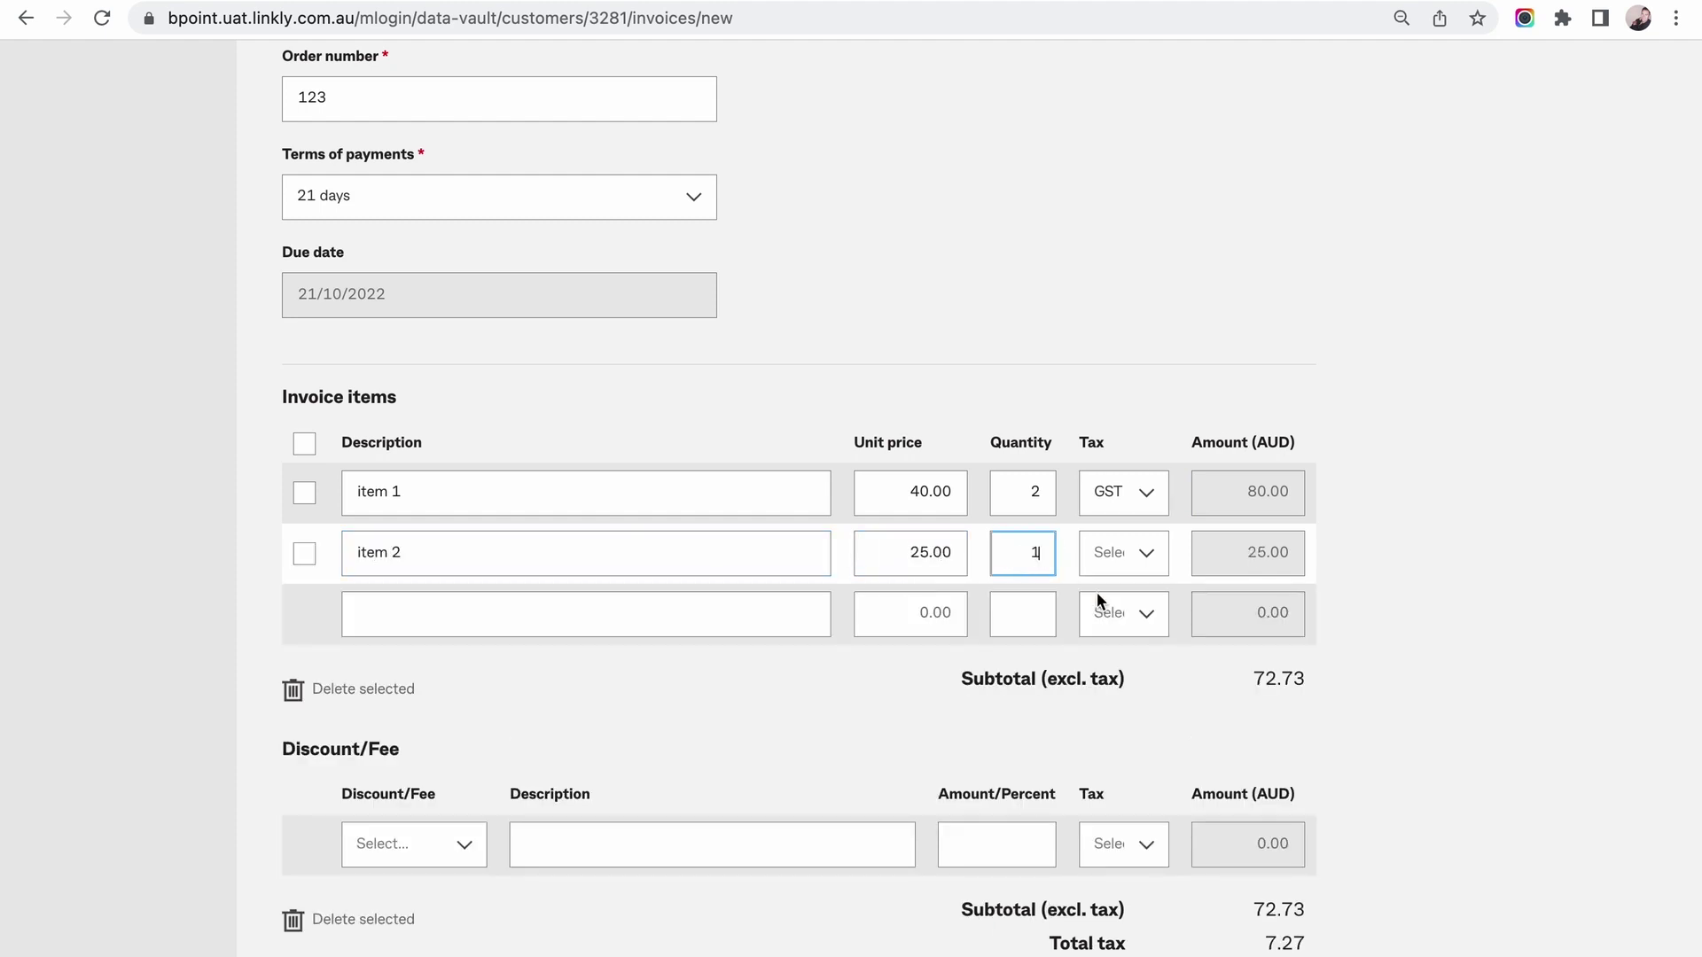
type("1")
left_click(1091, 566)
left_click(1129, 608)
scroll(581, 626, "down", 5)
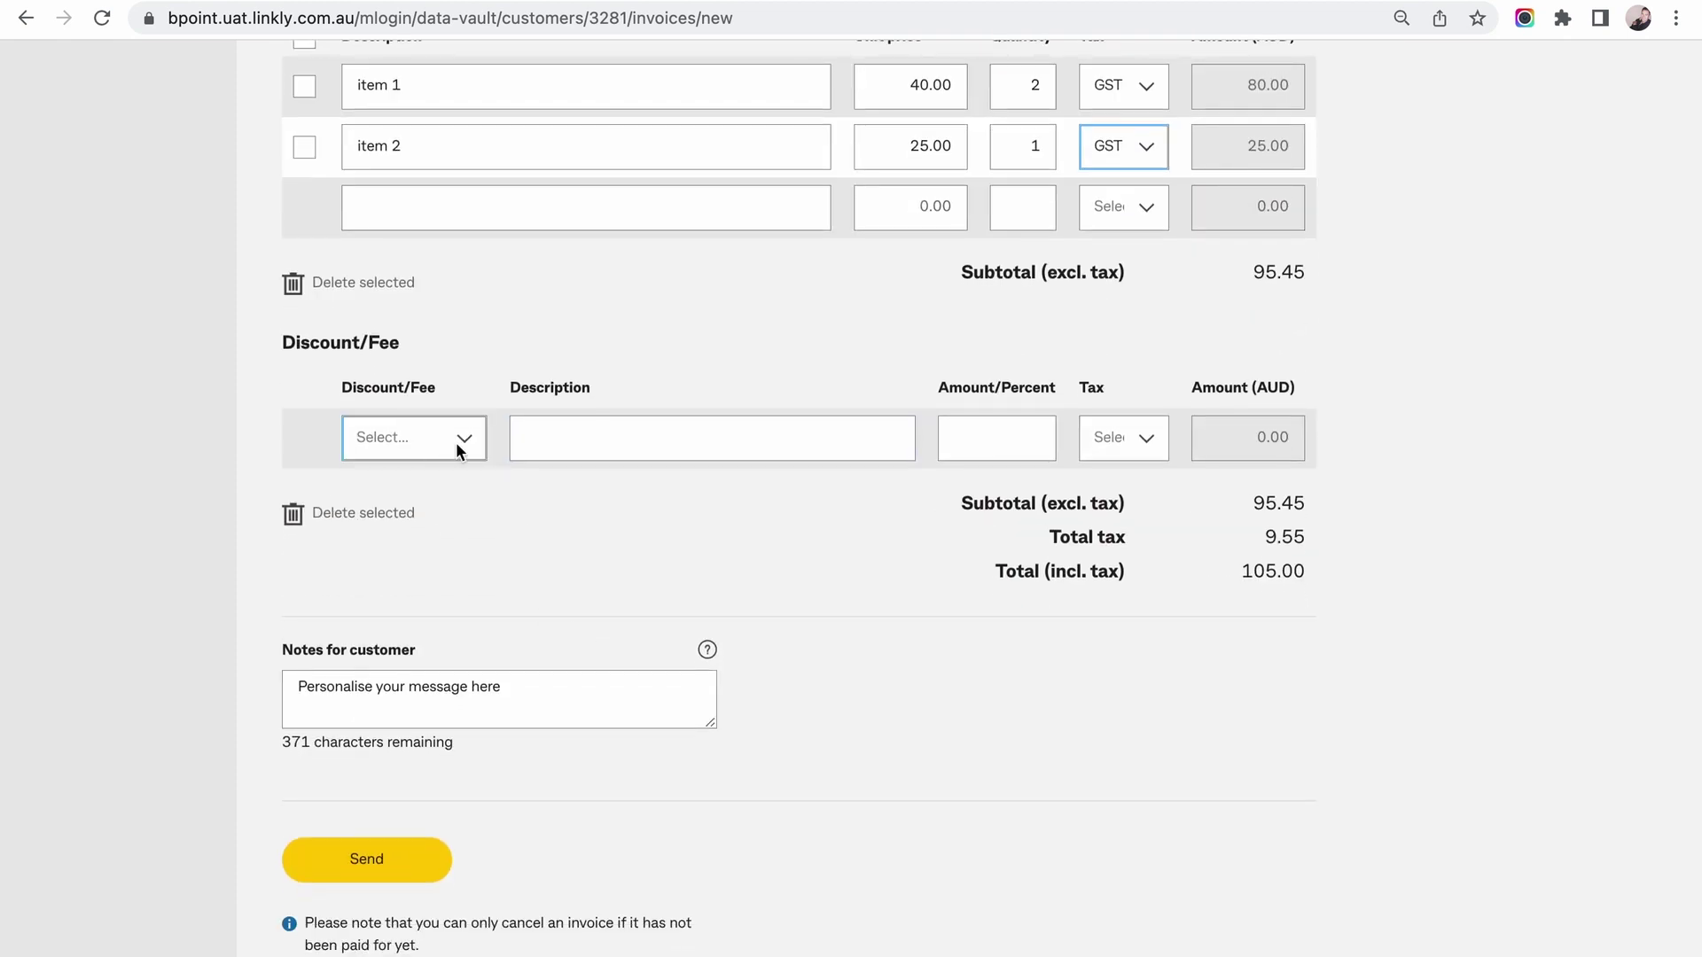
Add a 10% Membership discount line with GST.
left_click(443, 438)
left_click(439, 512)
left_click(547, 431)
type("Member")
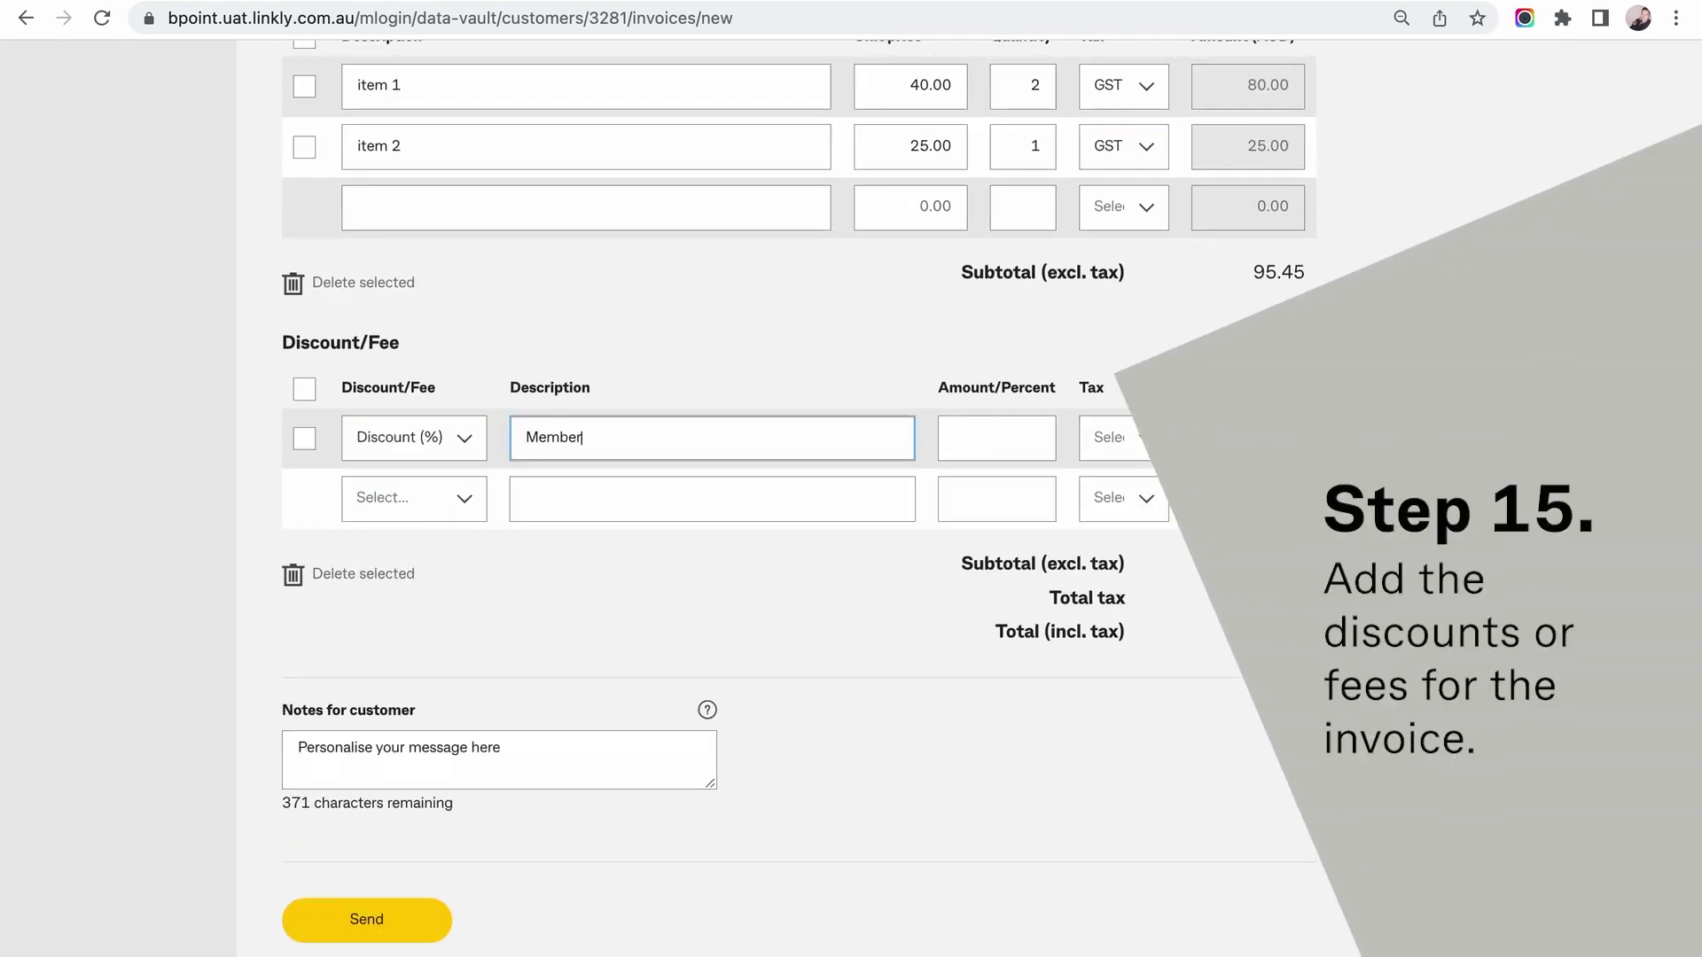
left_click(982, 439)
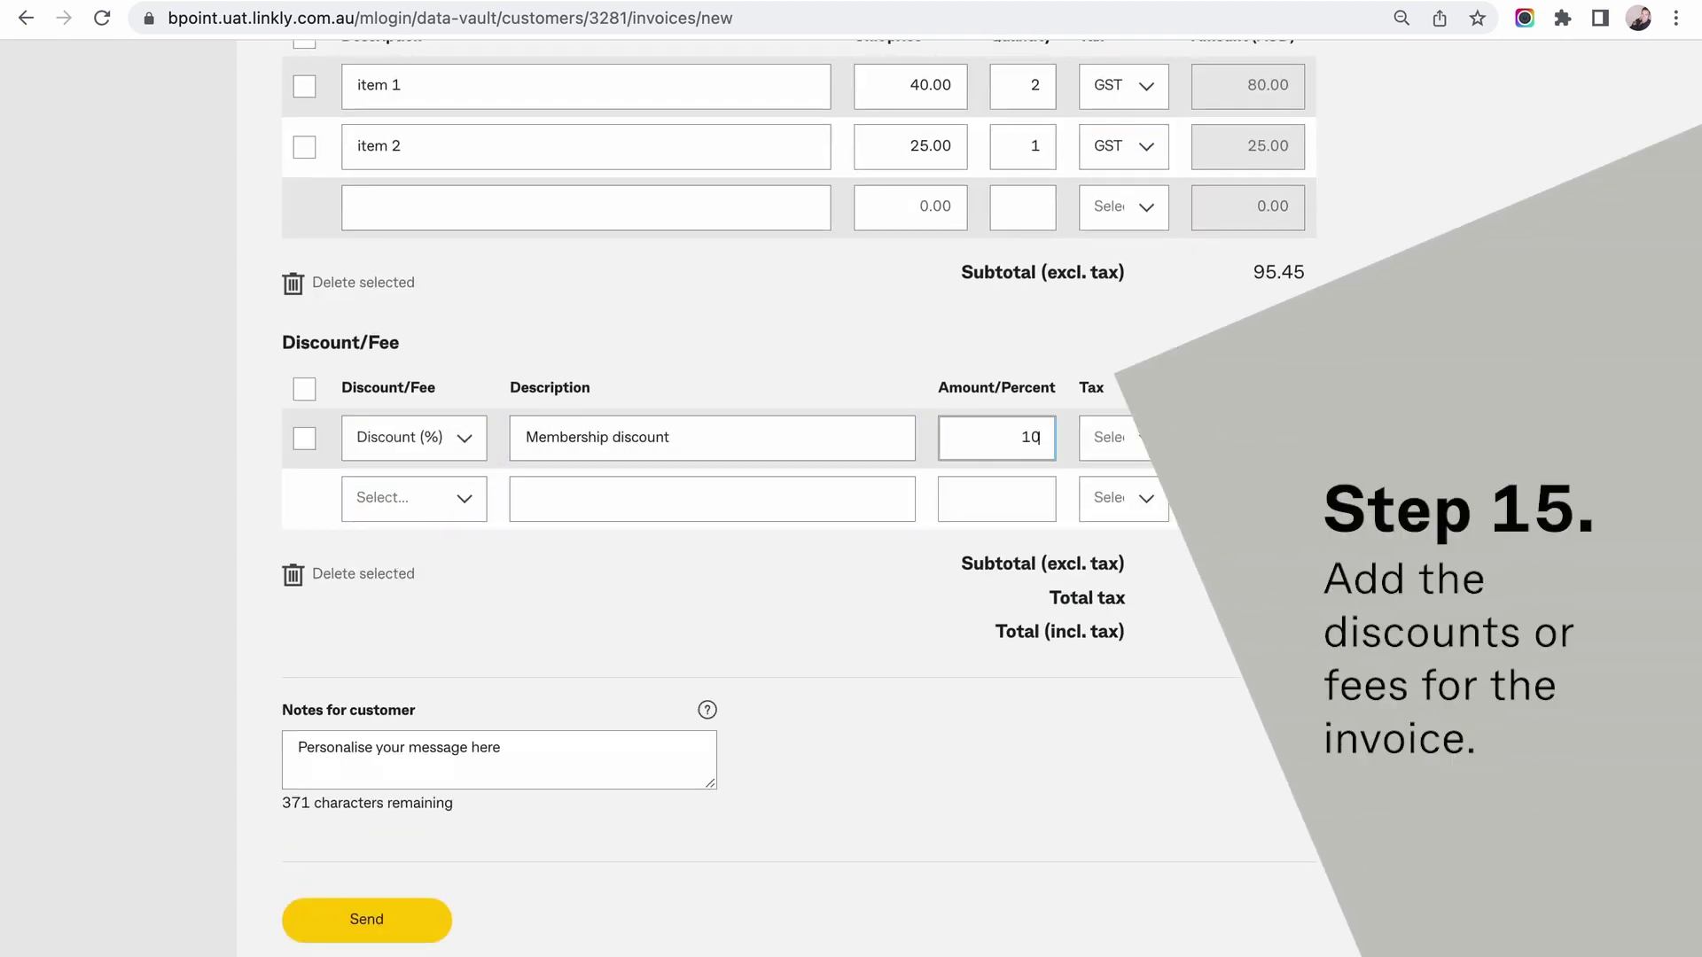
left_click(1124, 437)
left_click(1124, 478)
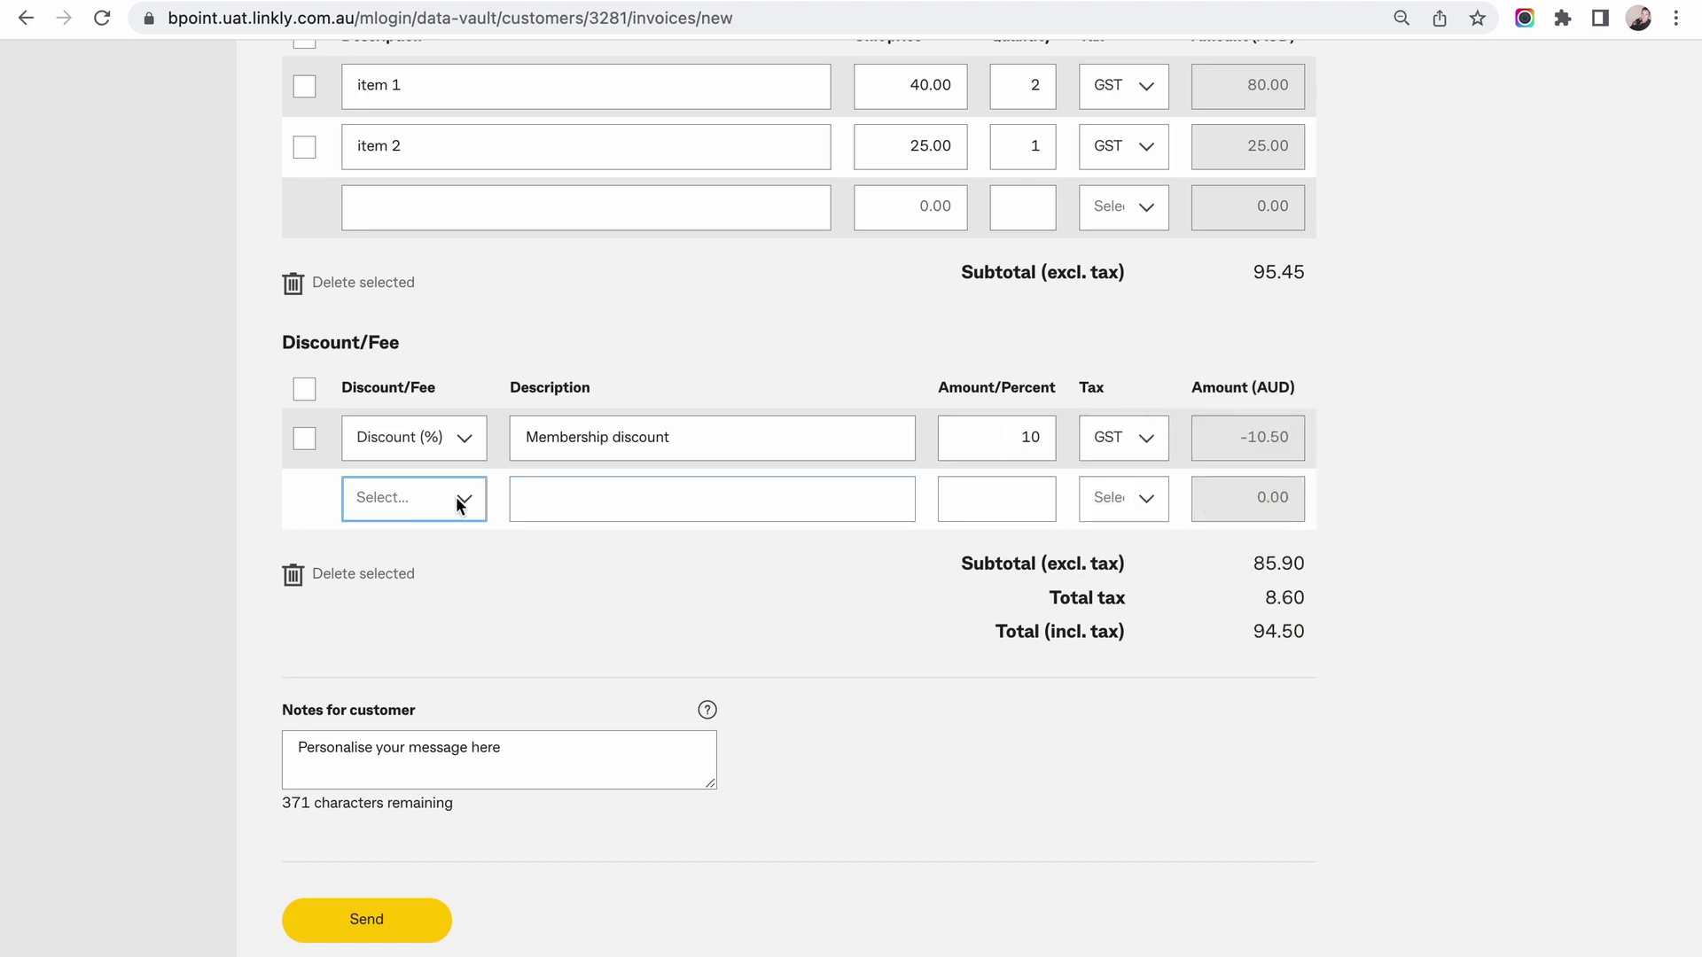
Add a $10.00 'Delivery fee' line with GST.
left_click(456, 497)
left_click(403, 559)
type("Delivery fee")
key("Tab")
type("10")
left_click(1109, 437)
left_click(1124, 478)
Add a $10.00 birthday discount line with GST.
left_click(448, 507)
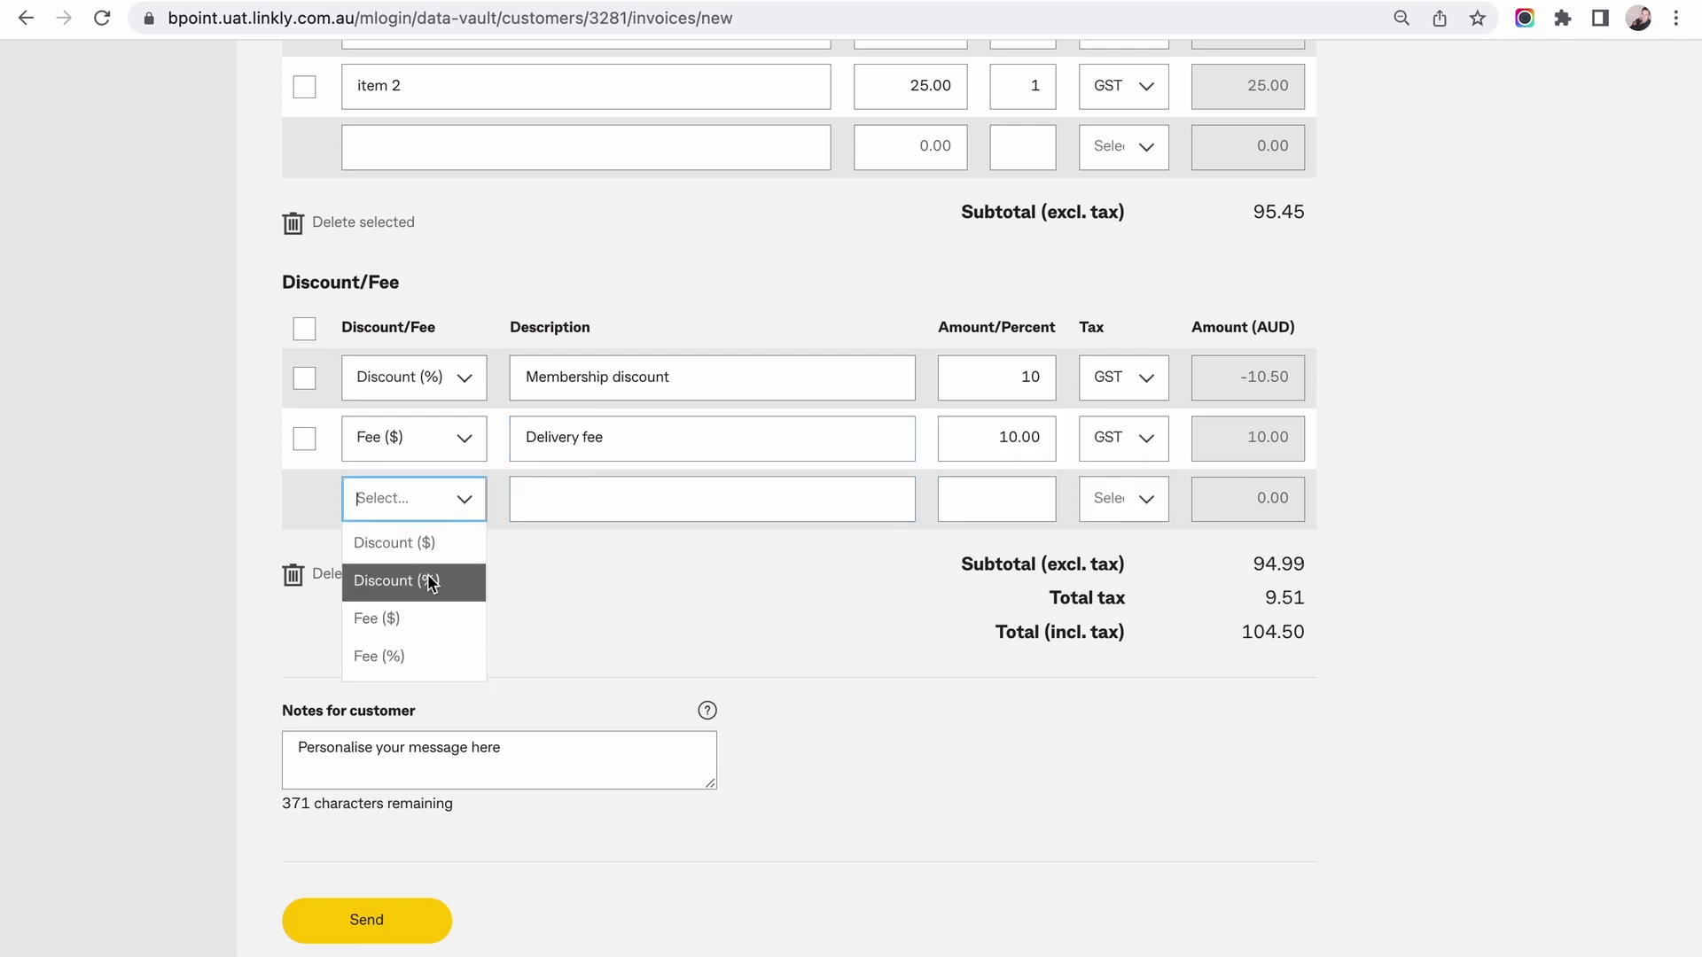
left_click(429, 542)
left_click(617, 498)
left_click(1020, 499)
left_click(1124, 499)
left_click(1102, 541)
Write a 'Thanks for shopping' note for the customer, send the invoice, and dismiss the confirmation.
scroll(718, 577, "down", 1)
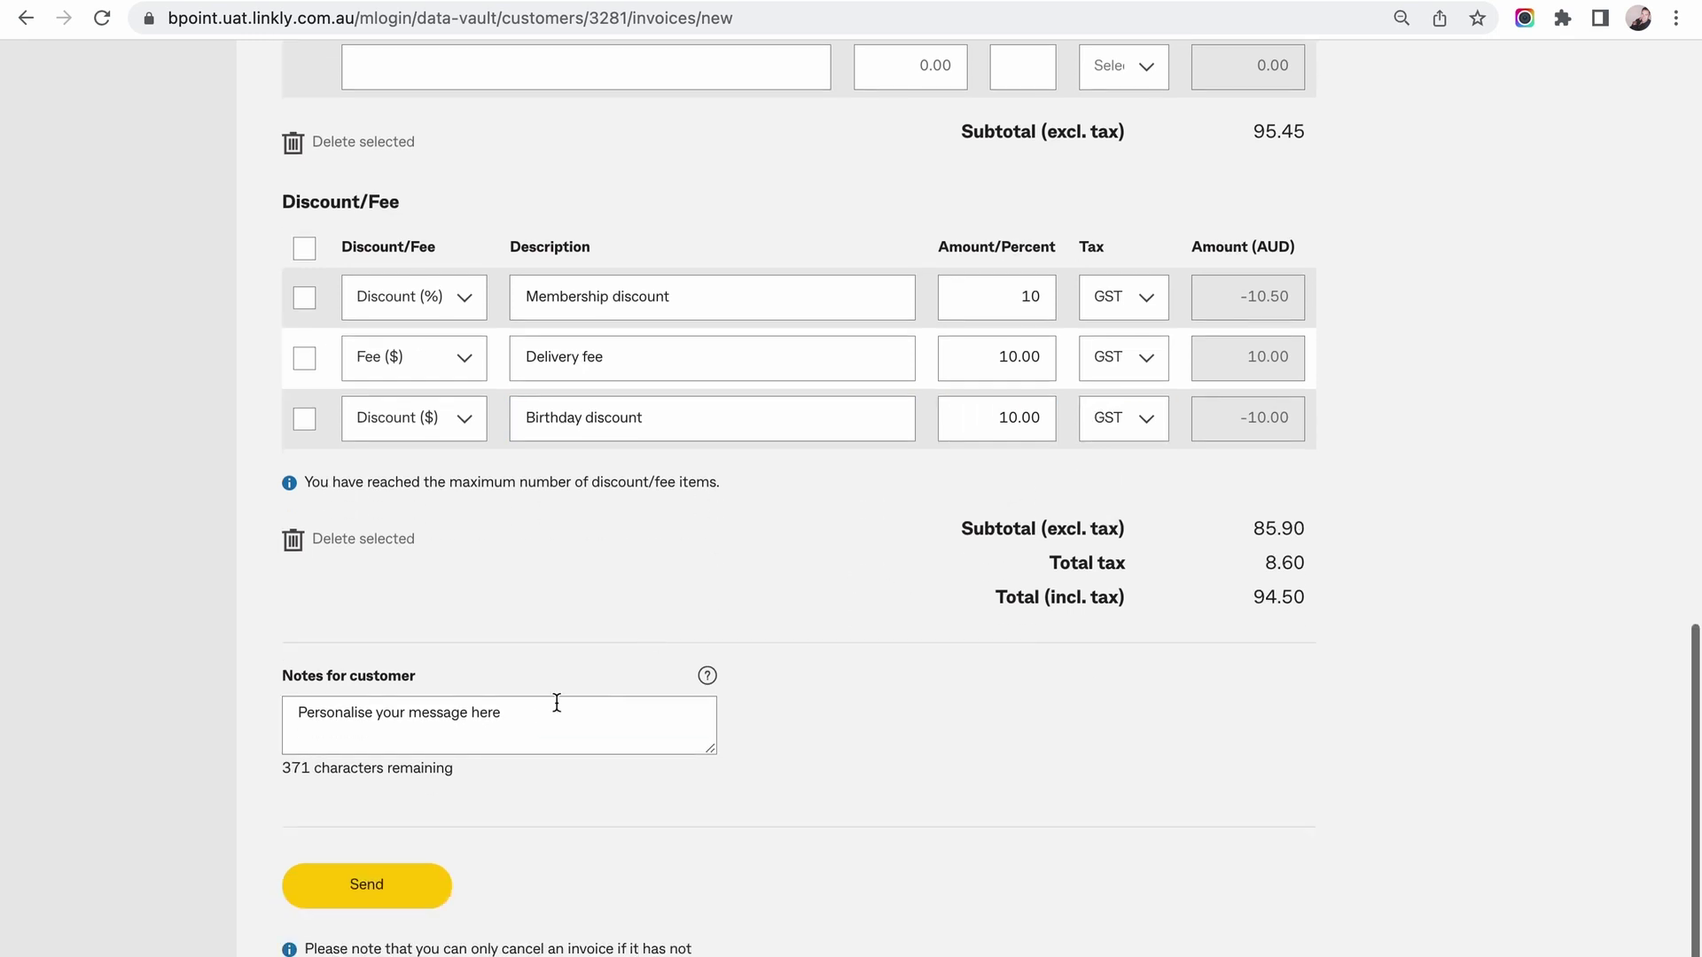
left_click(293, 713)
type("Thanks for ")
type("shopping with us")
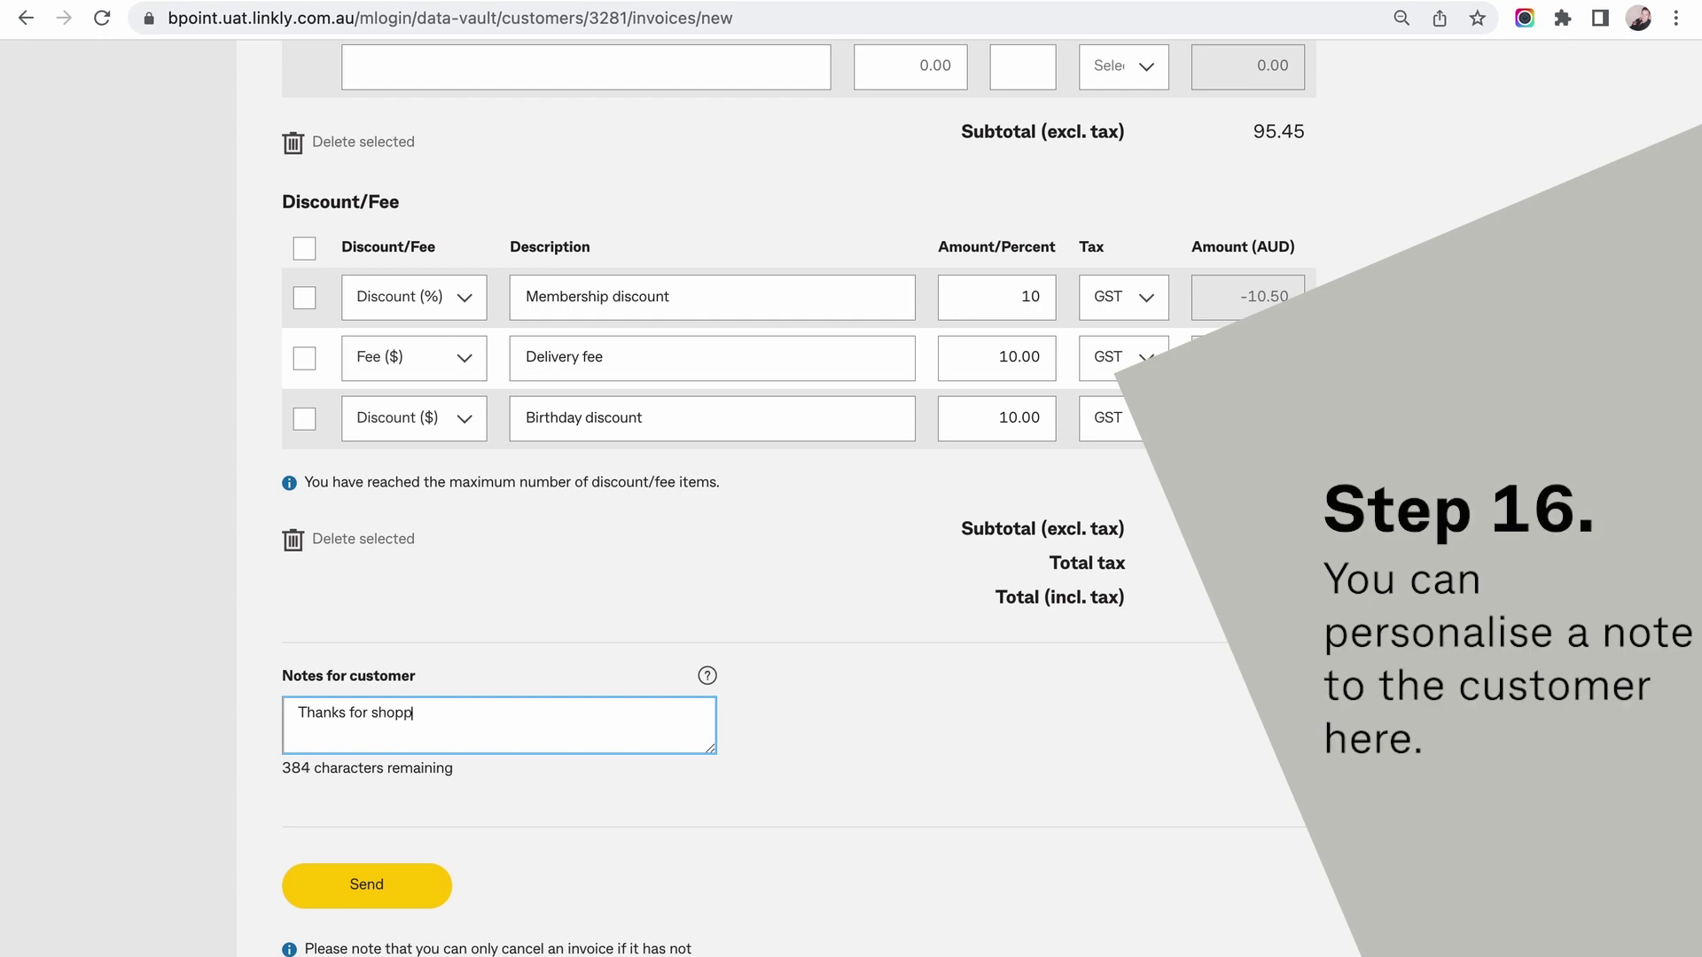
scroll(319, 762, "down", 1)
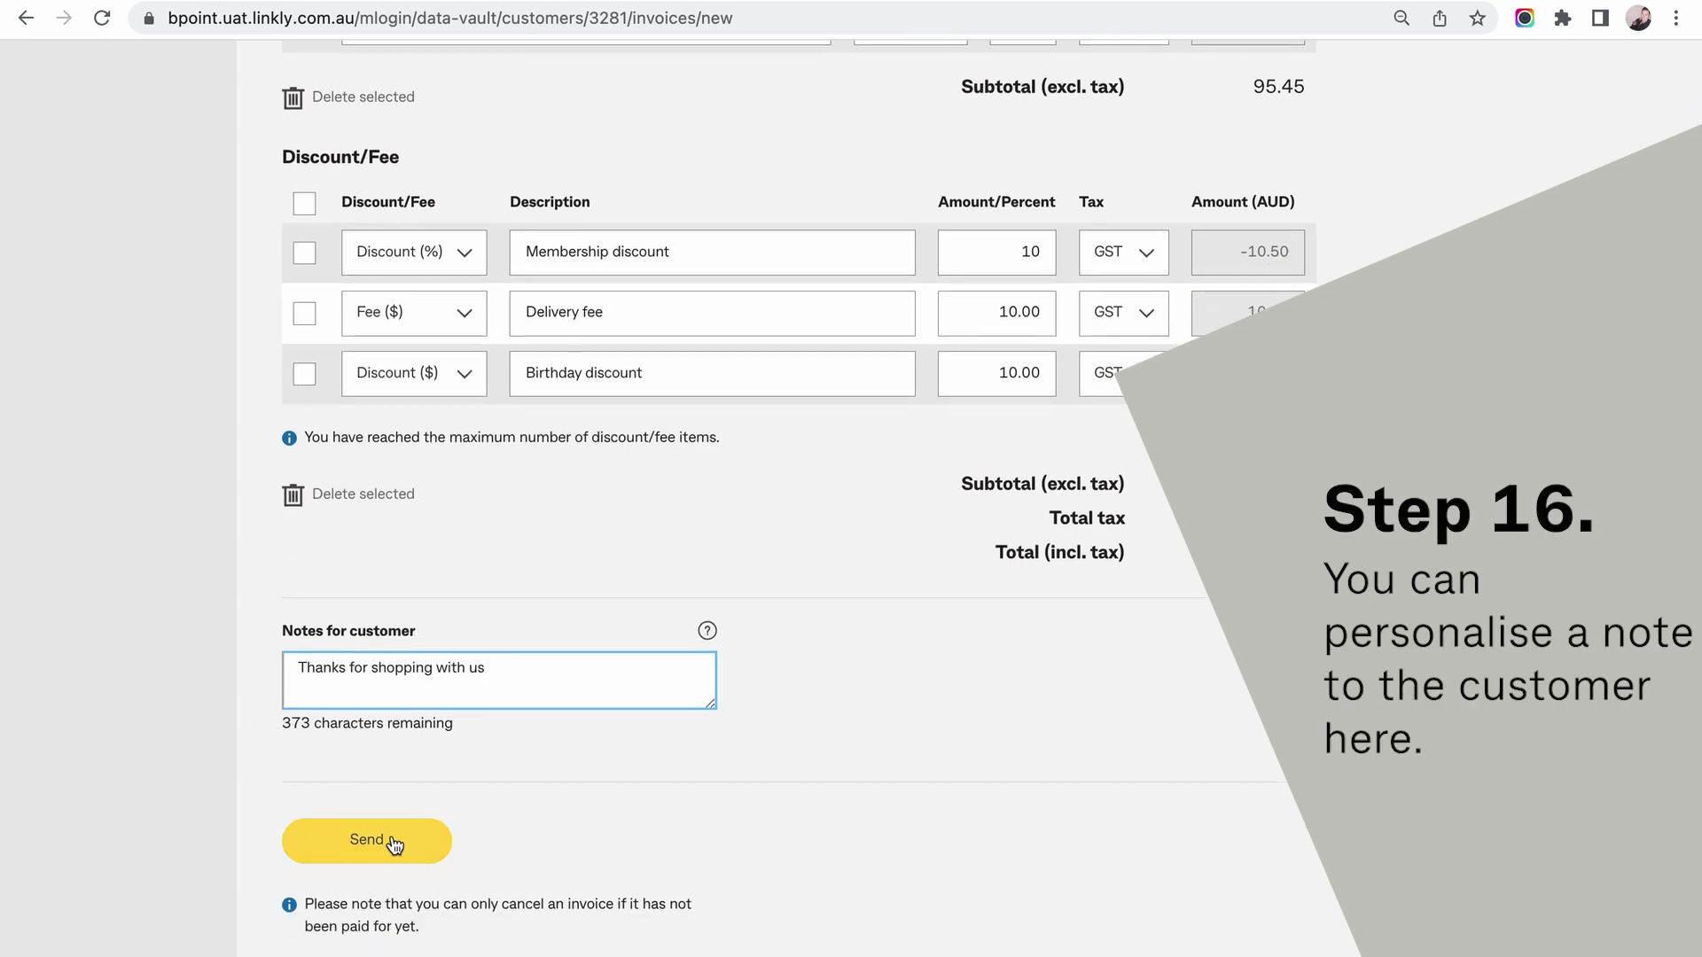
left_click(392, 842)
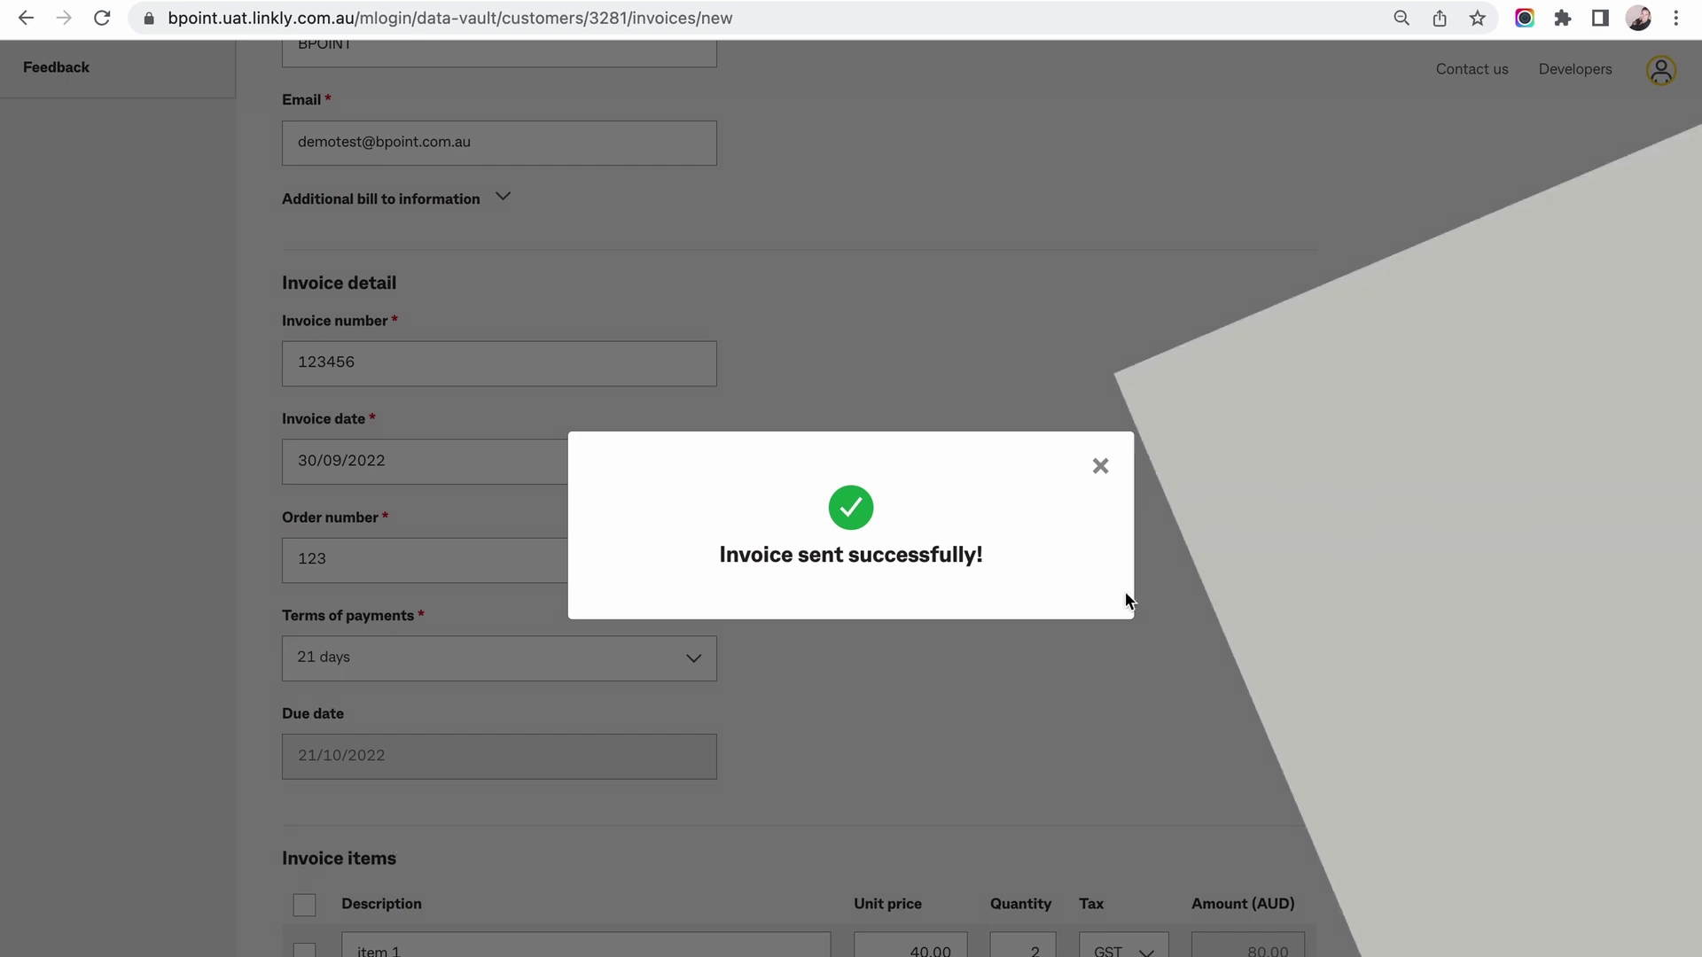
left_click(1100, 465)
View the customer's existing invoices, keep the All status filter, open invoice 123456, then return.
scroll(1111, 477, "down", 1)
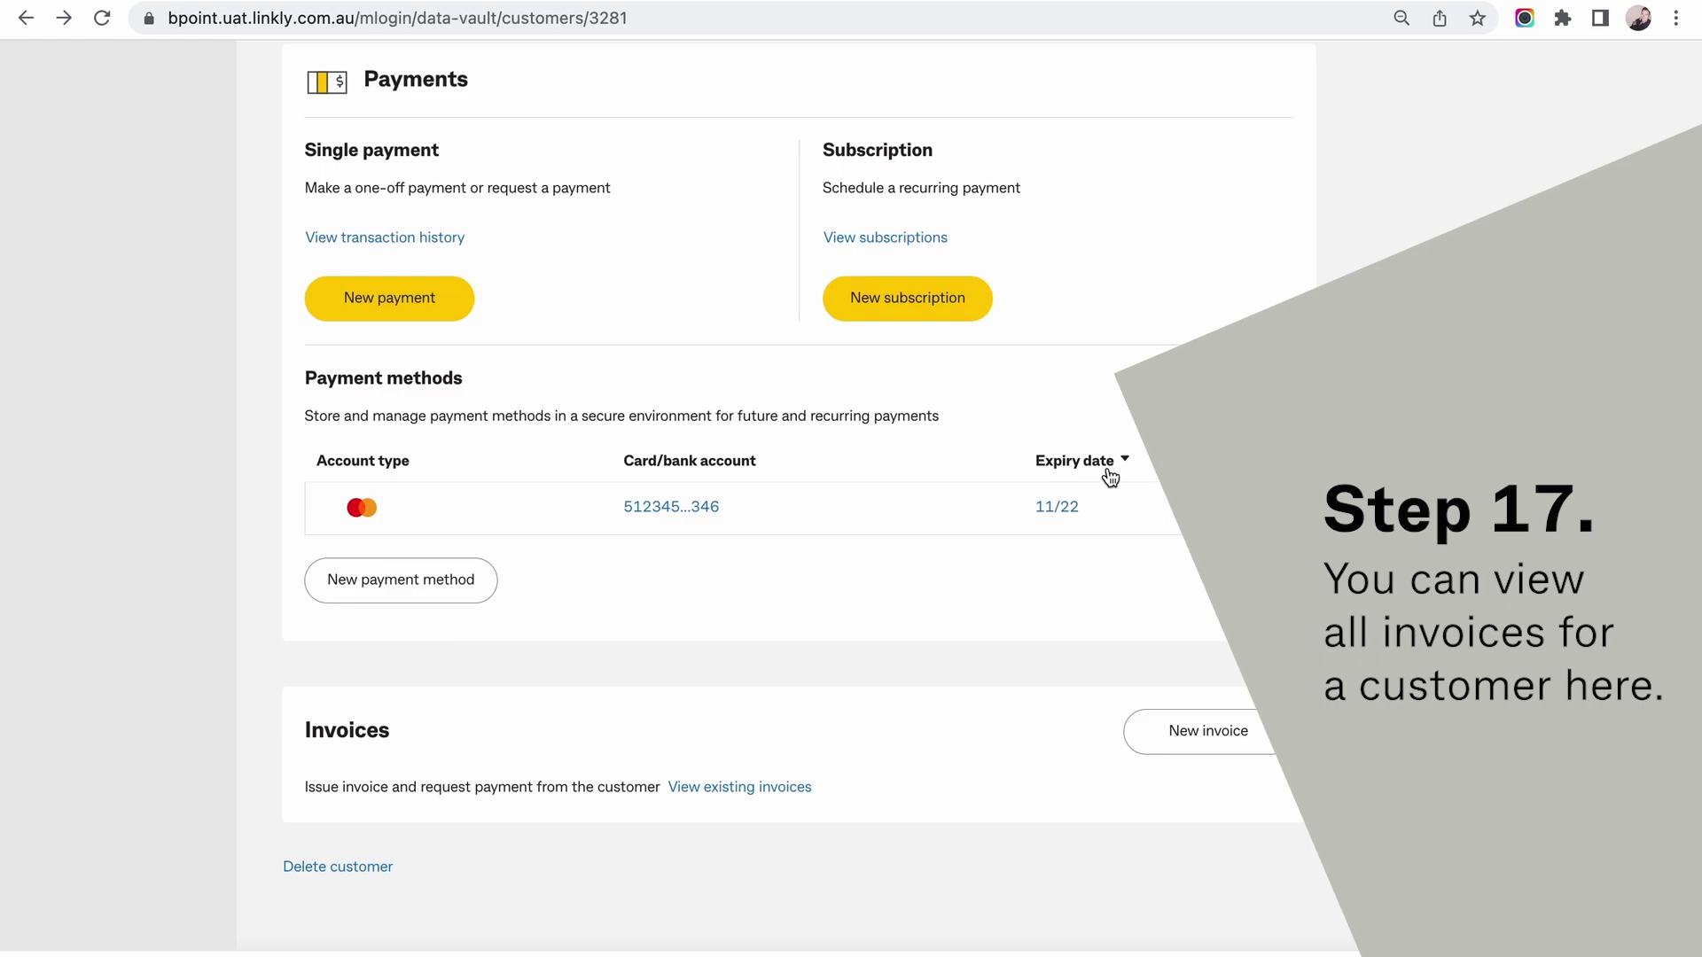
left_click(744, 788)
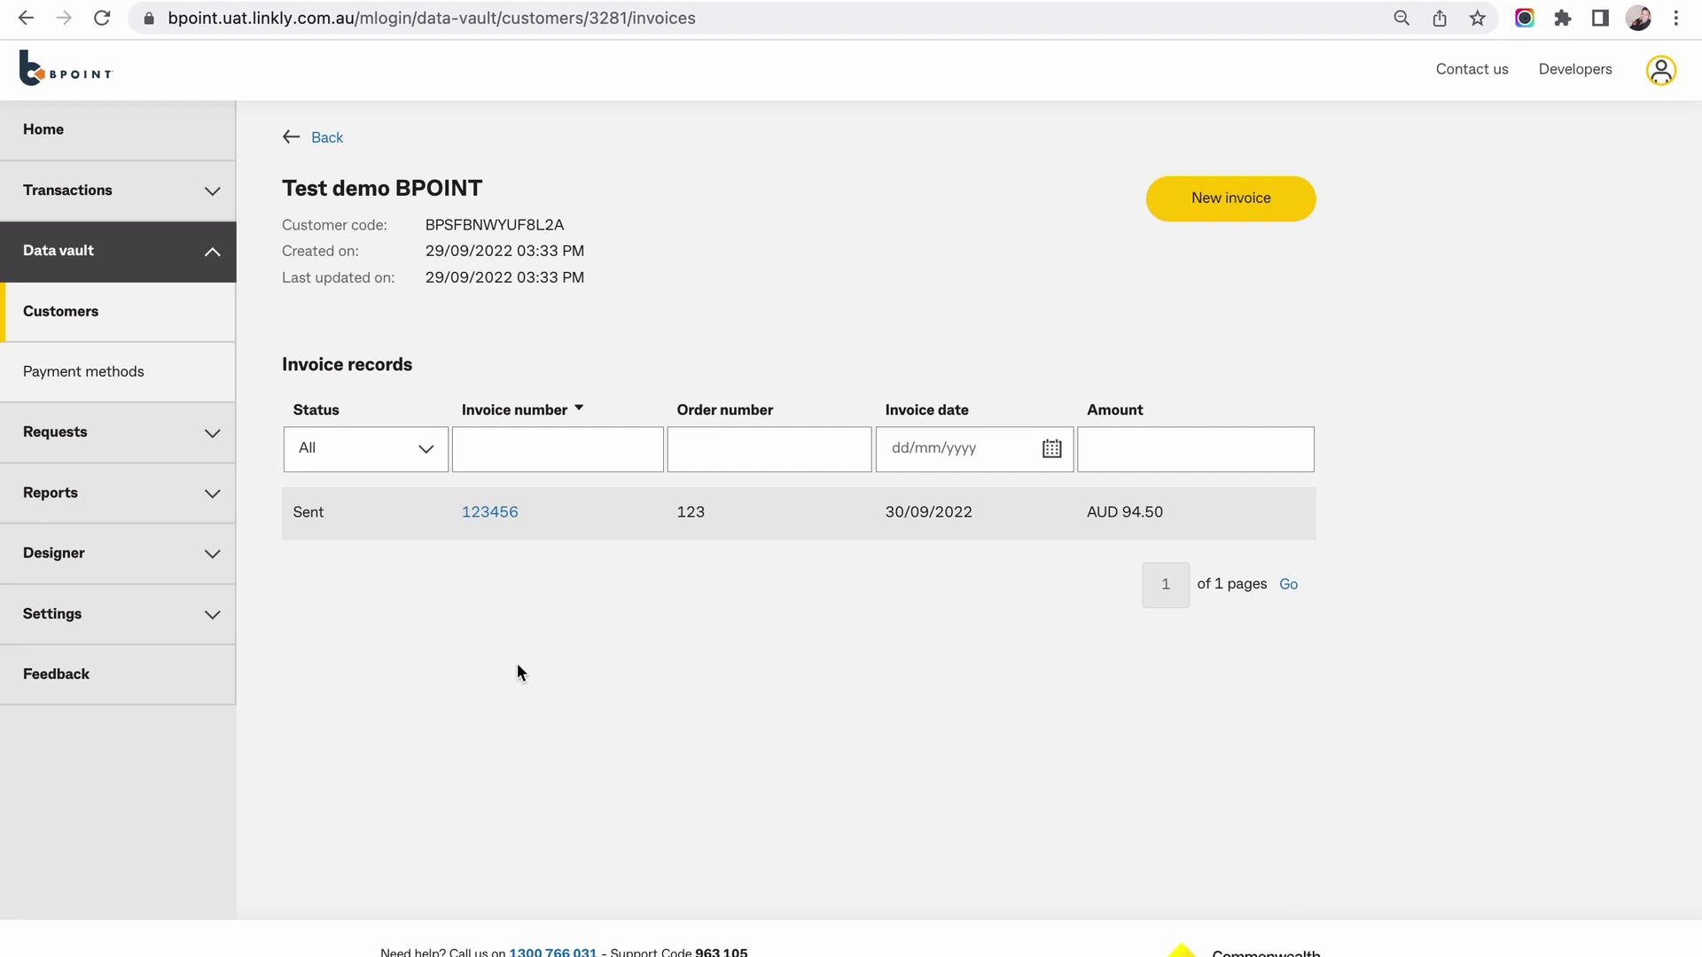
left_click(428, 449)
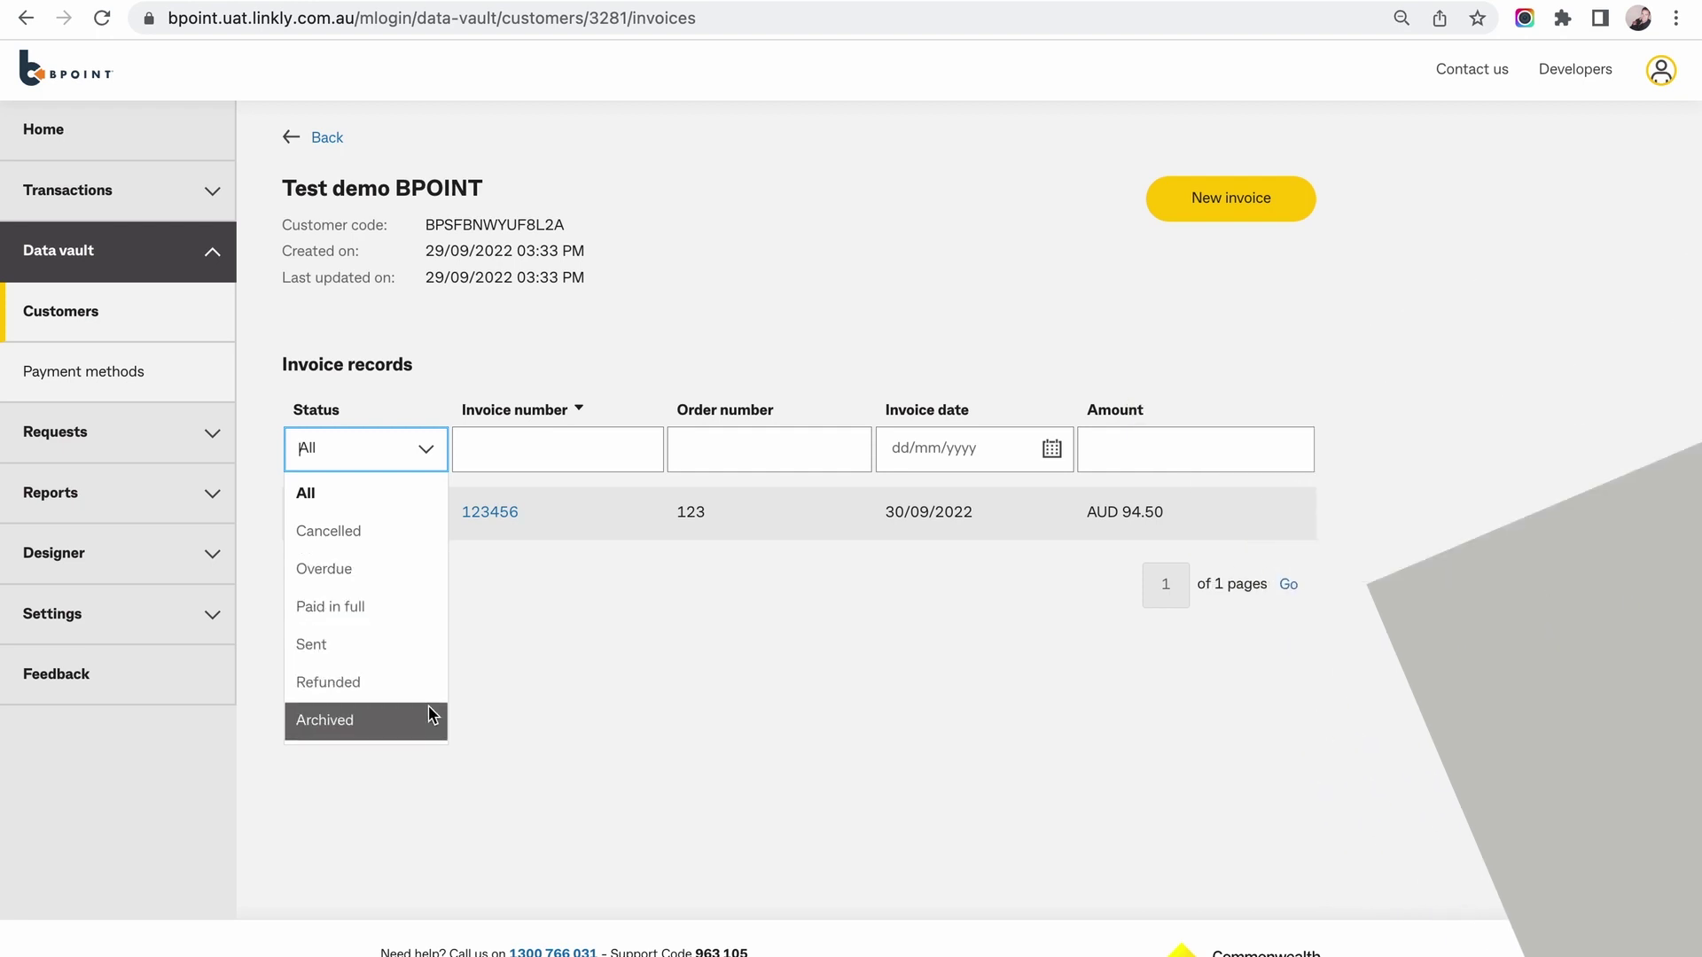
left_click(613, 583)
left_click(621, 530)
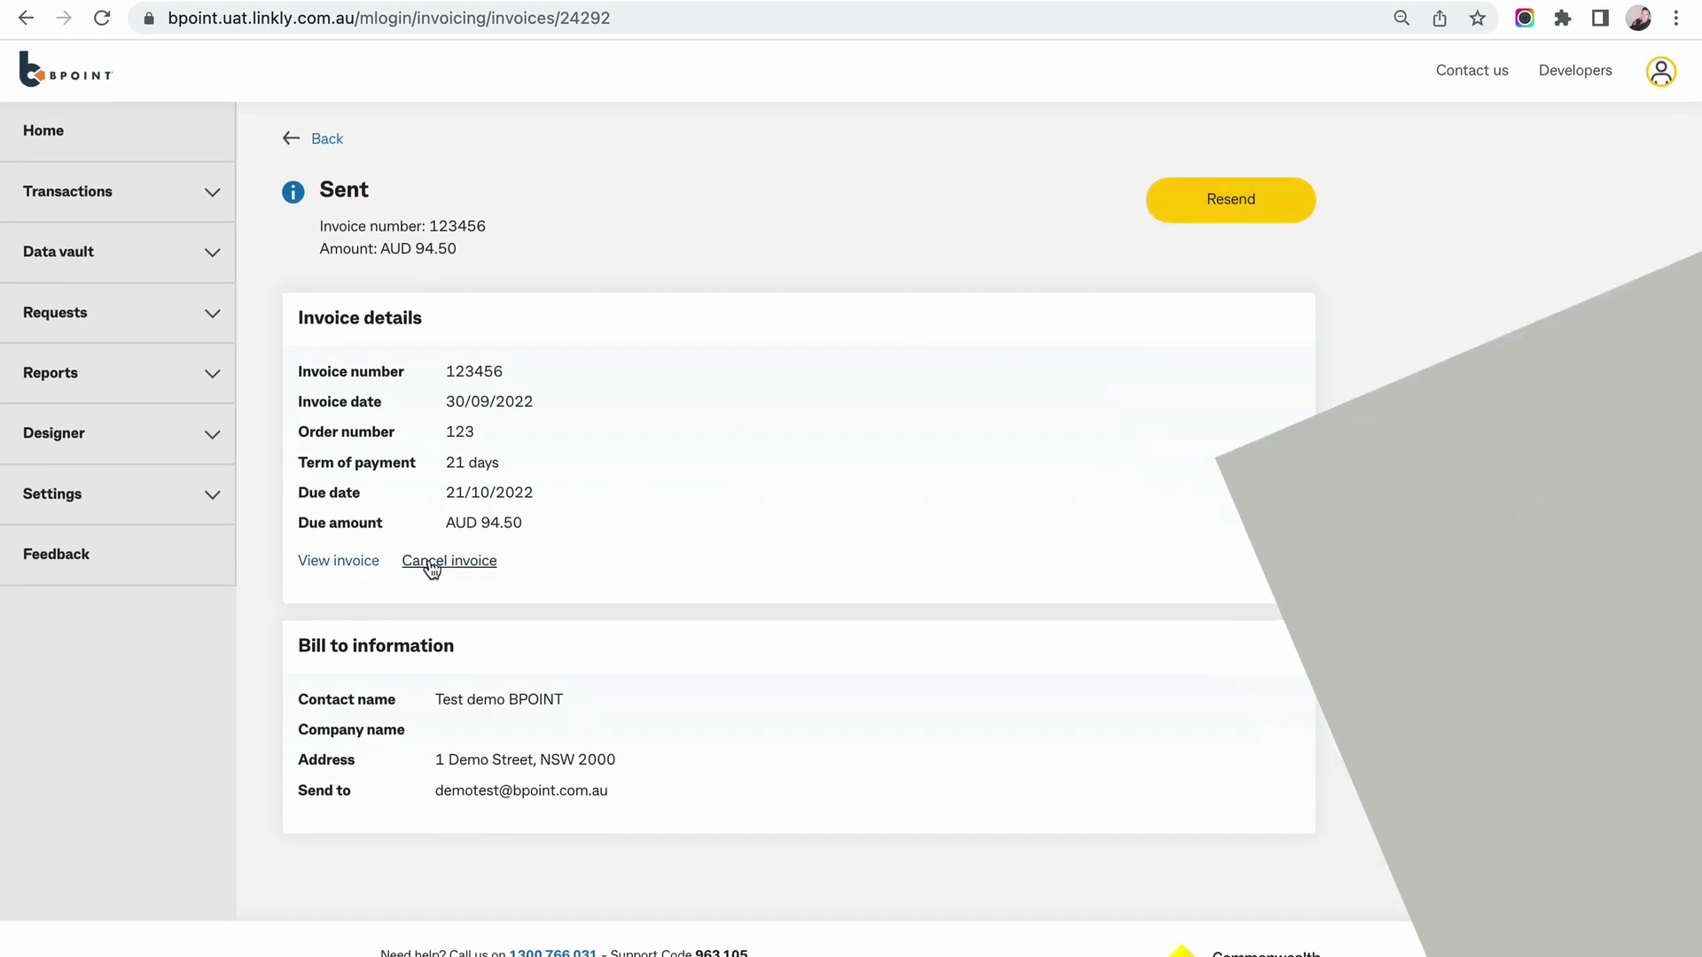
left_click(331, 143)
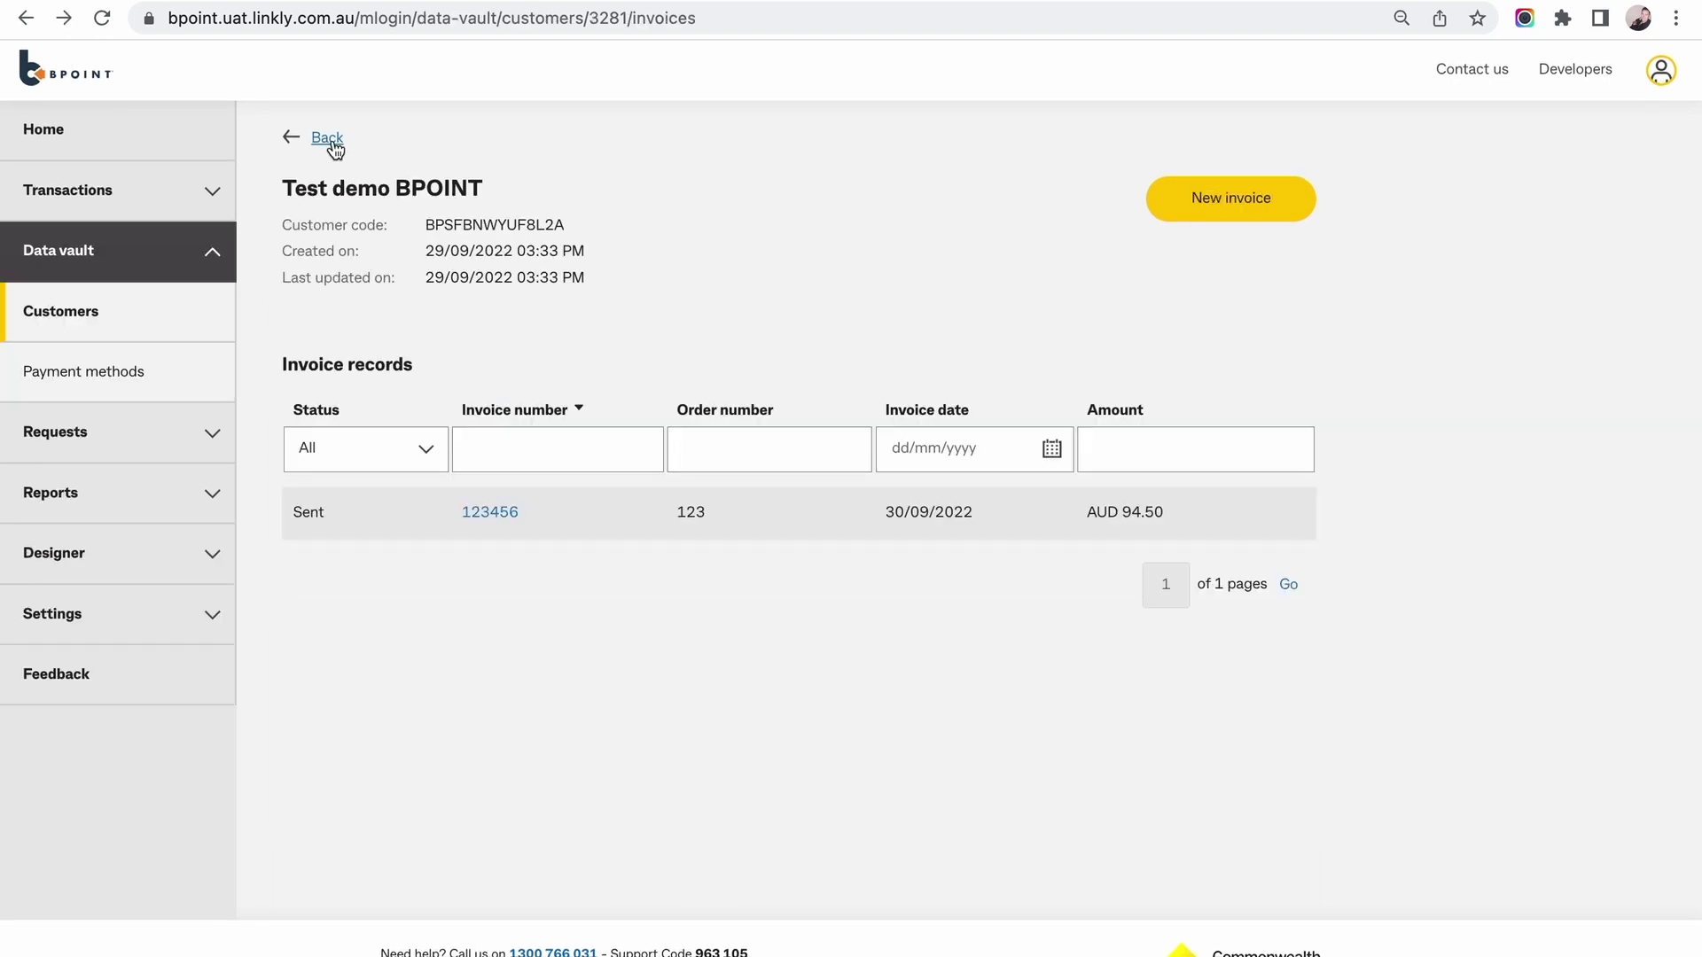
Return to the customer's page and start editing their personal details.
left_click(332, 142)
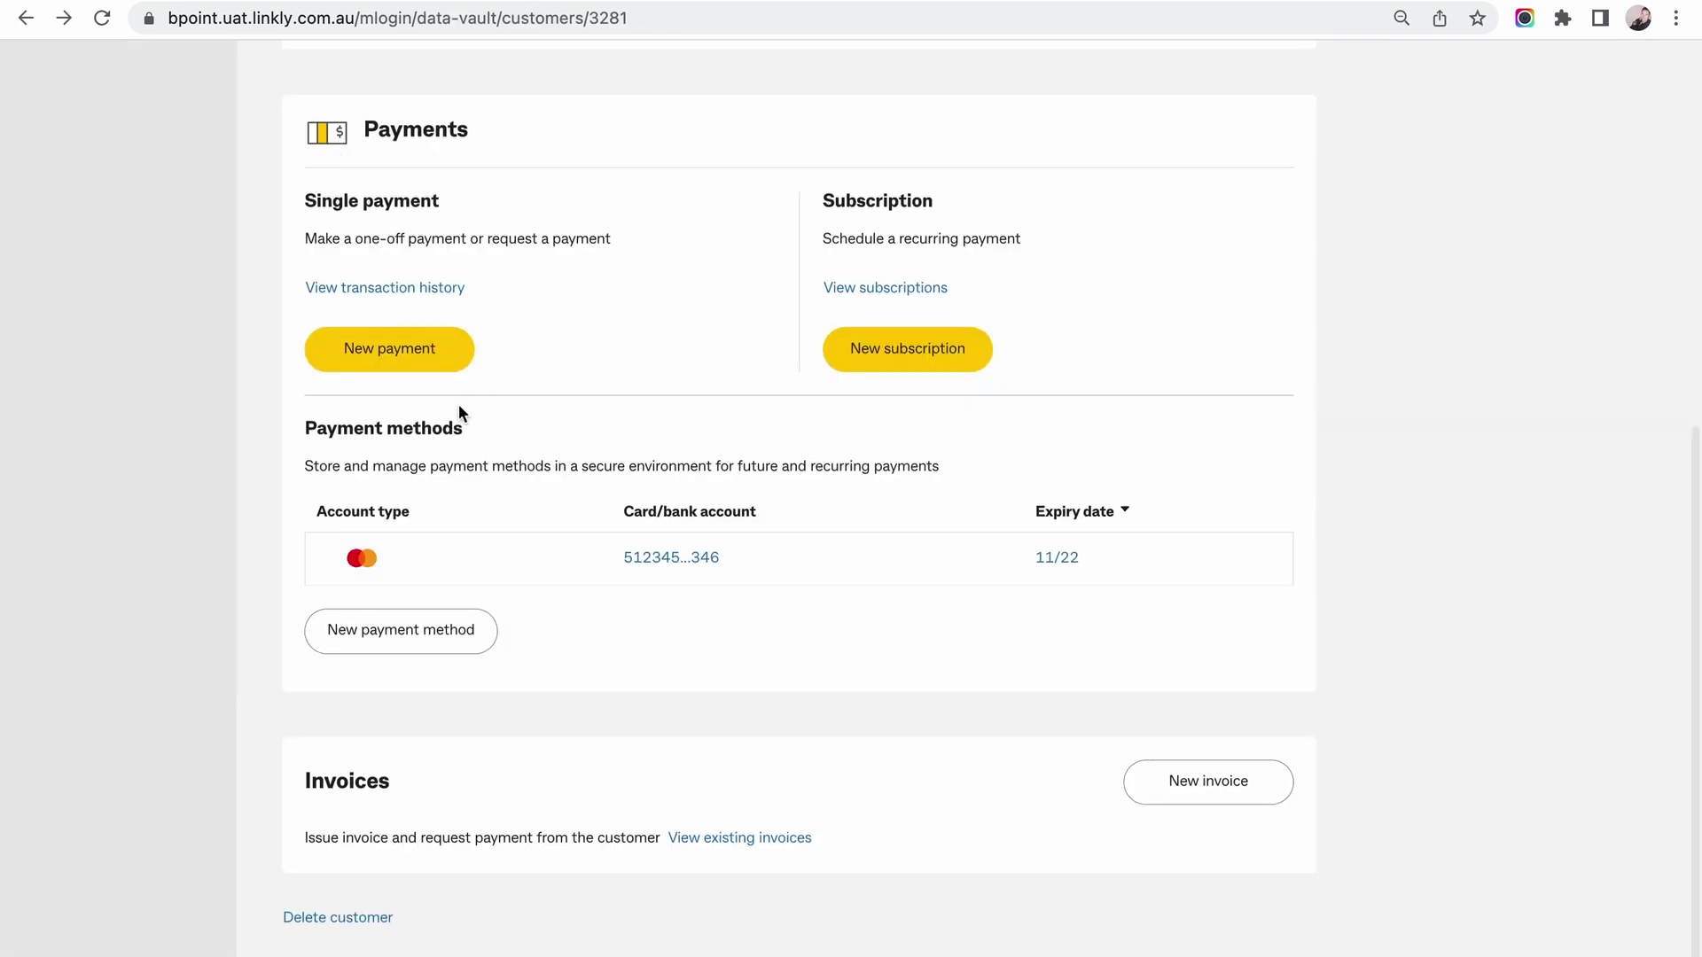
scroll(459, 404, "up", 2)
scroll(459, 406, "up", 5)
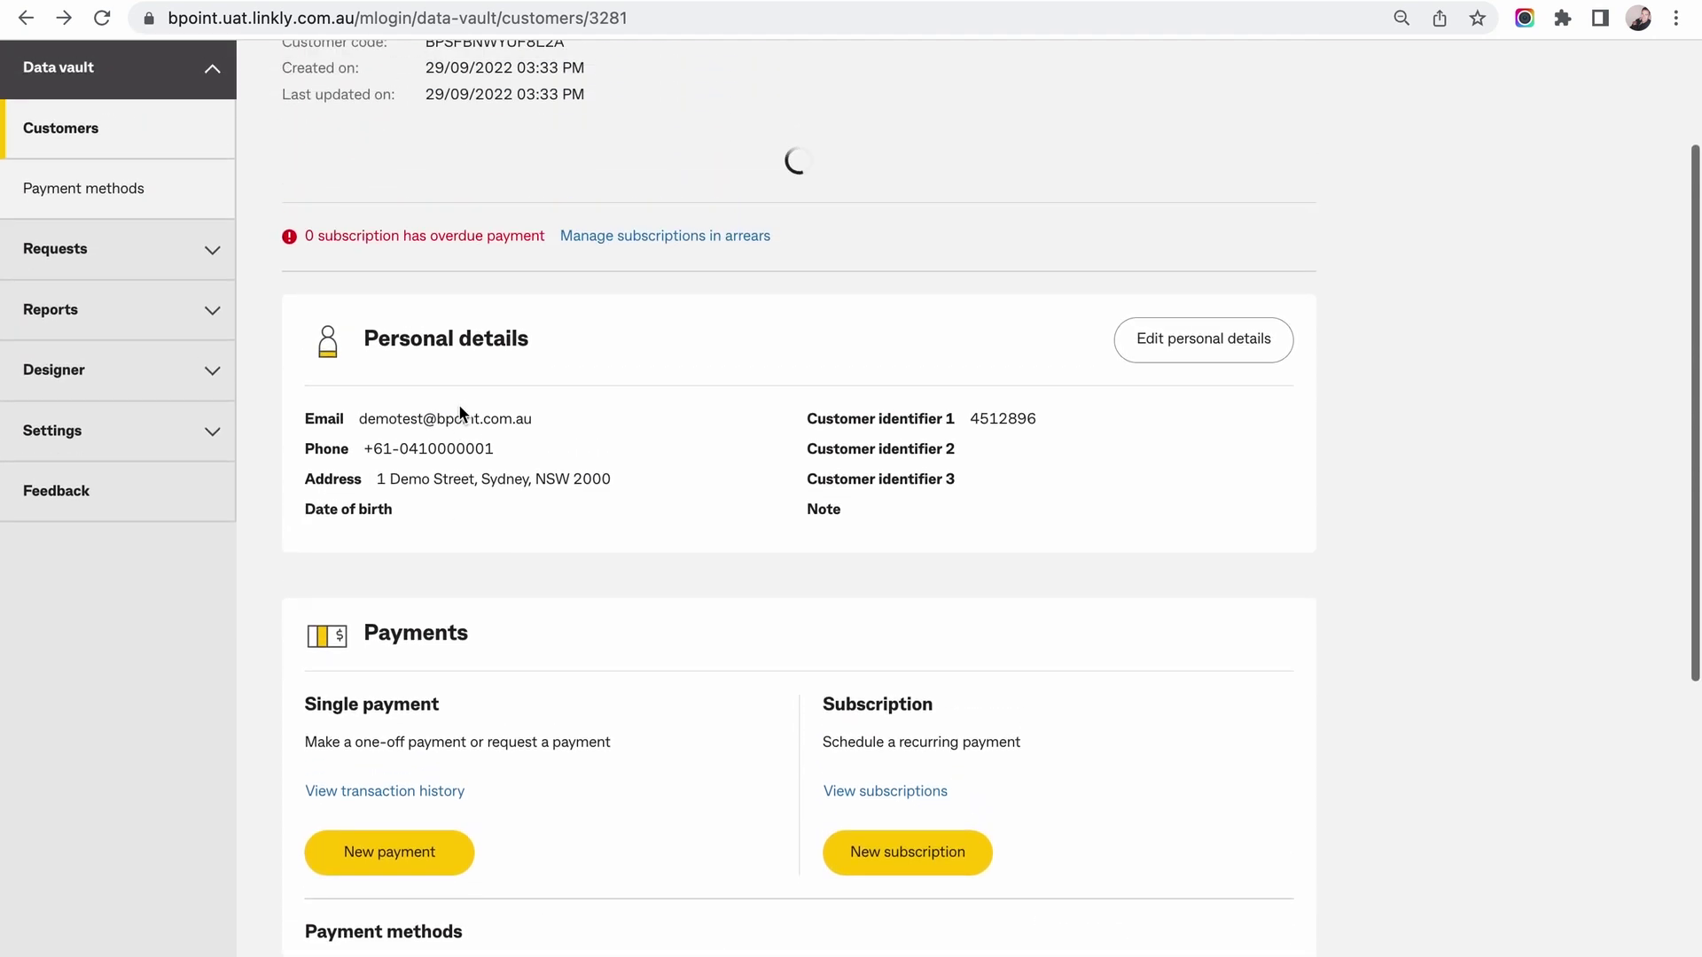
left_click(1206, 391)
scroll(853, 549, "down", 1)
scroll(853, 549, "down", 4)
Change Address line 1 to '1 Test Road' by replacing Demo and Street, then save.
left_click(308, 546)
double_click(327, 542)
type("Test")
double_click(363, 543)
type("Road")
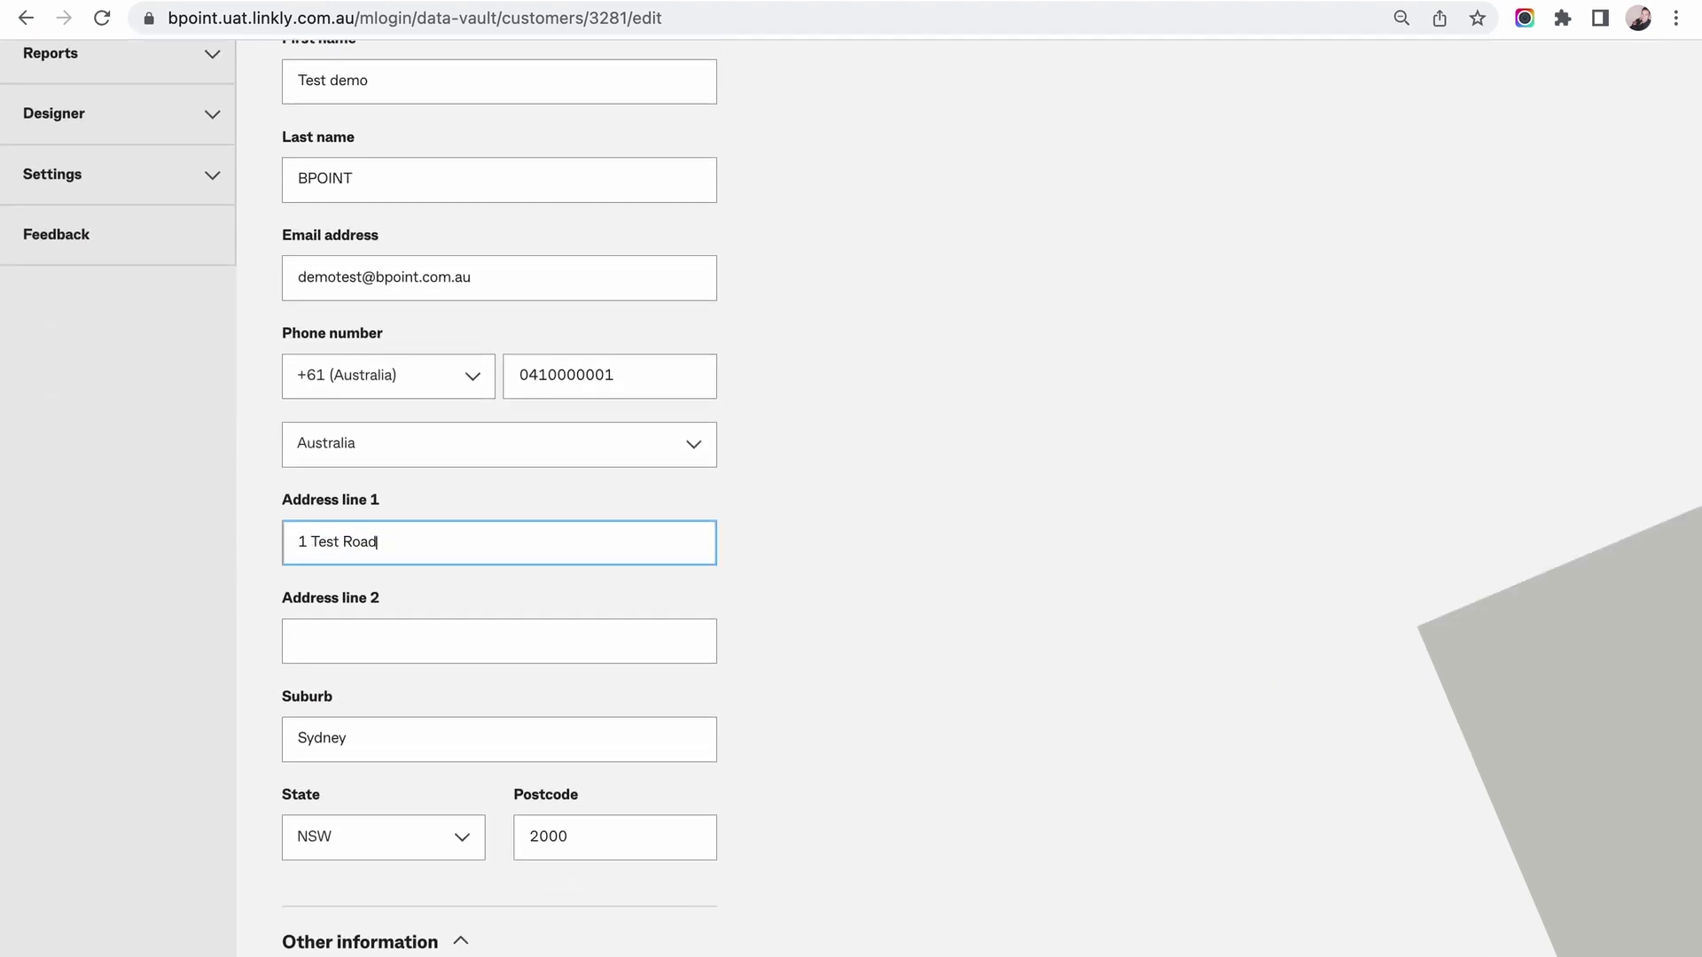
scroll(770, 679, "down", 1)
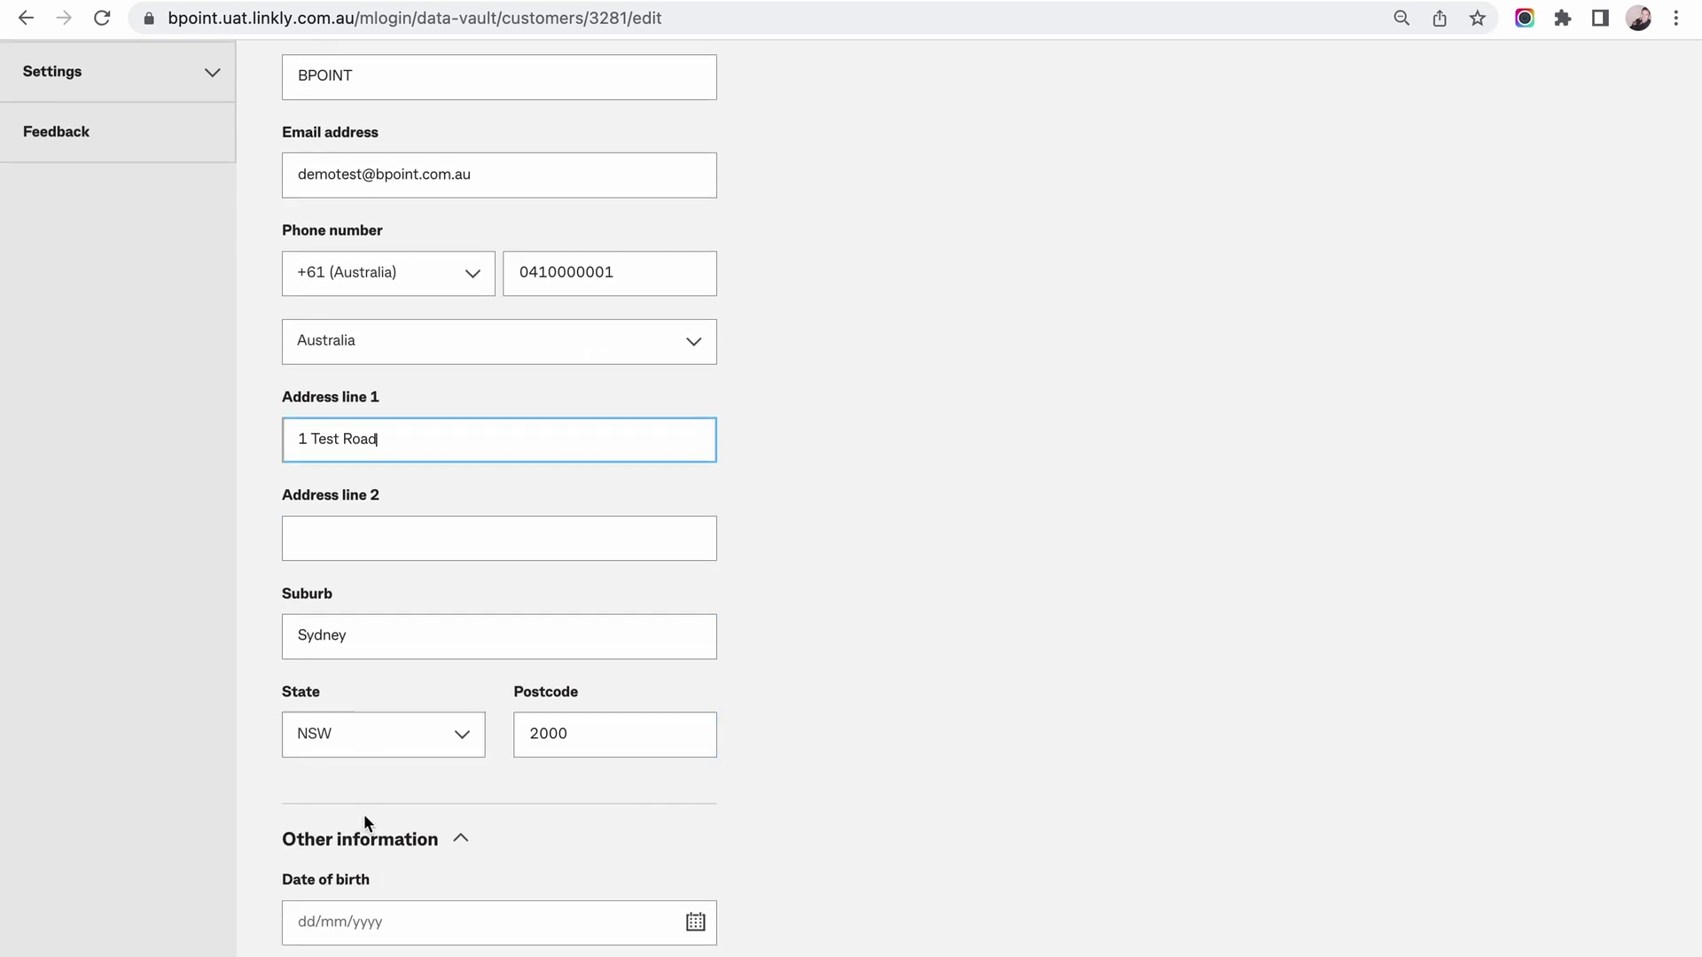
scroll(364, 816, "down", 5)
left_click(382, 950)
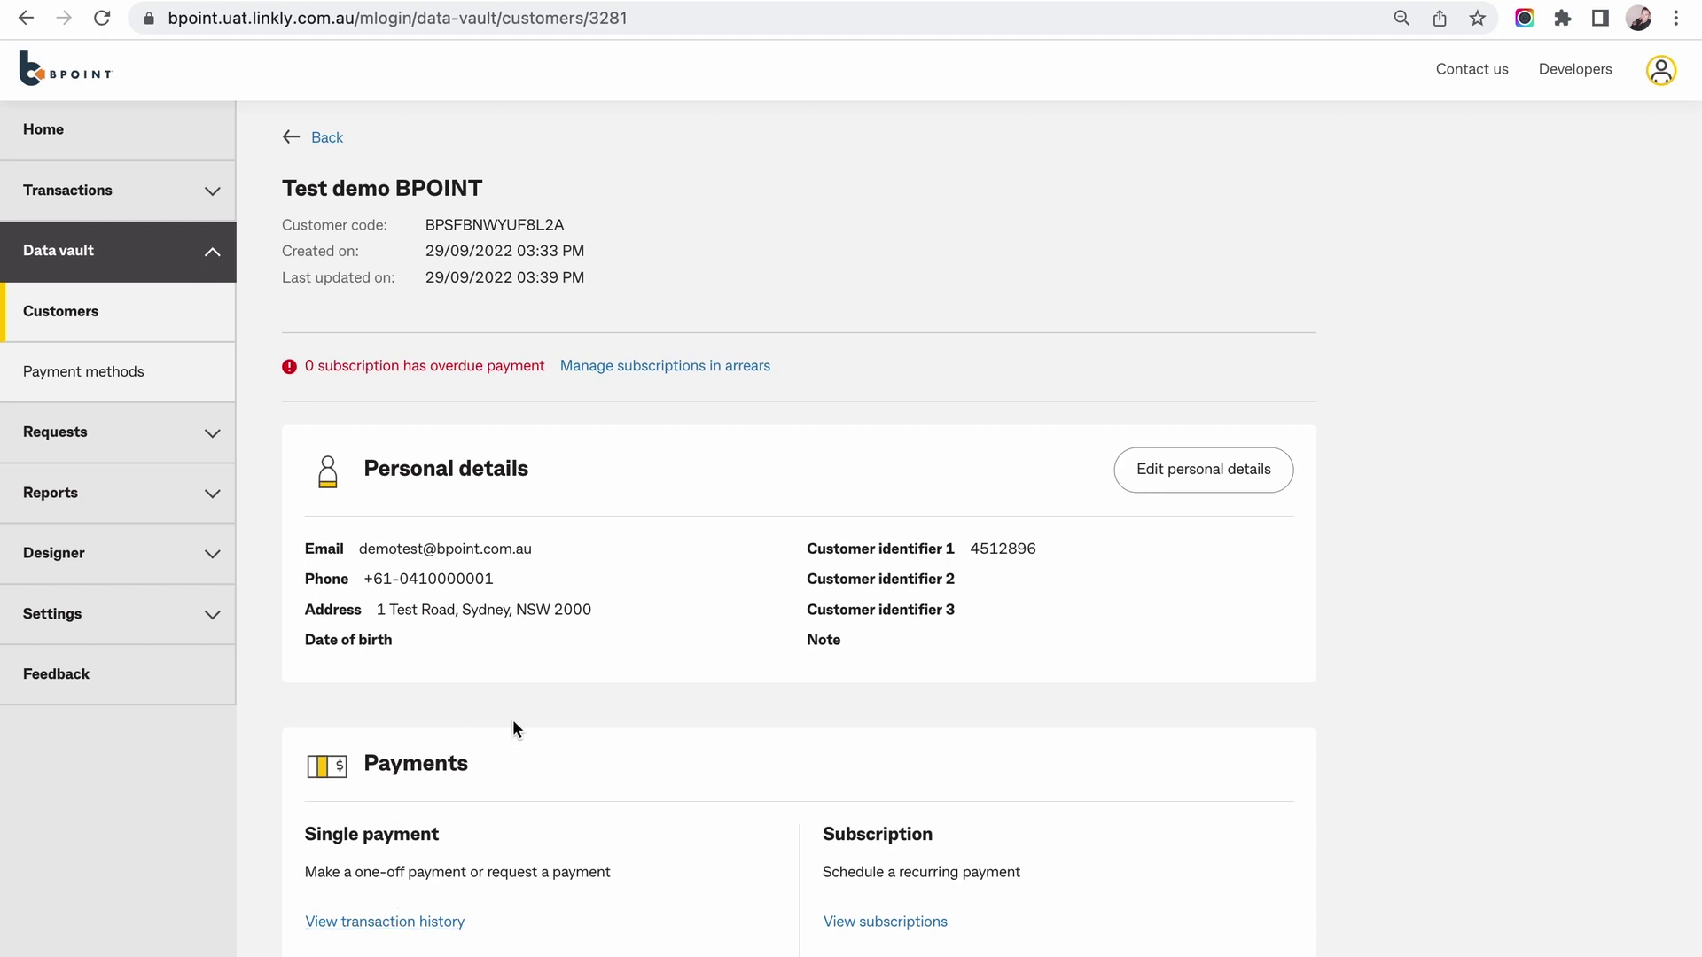
Filter all customers by postcode 2000 and open the matching test customer's details.
left_click(315, 140)
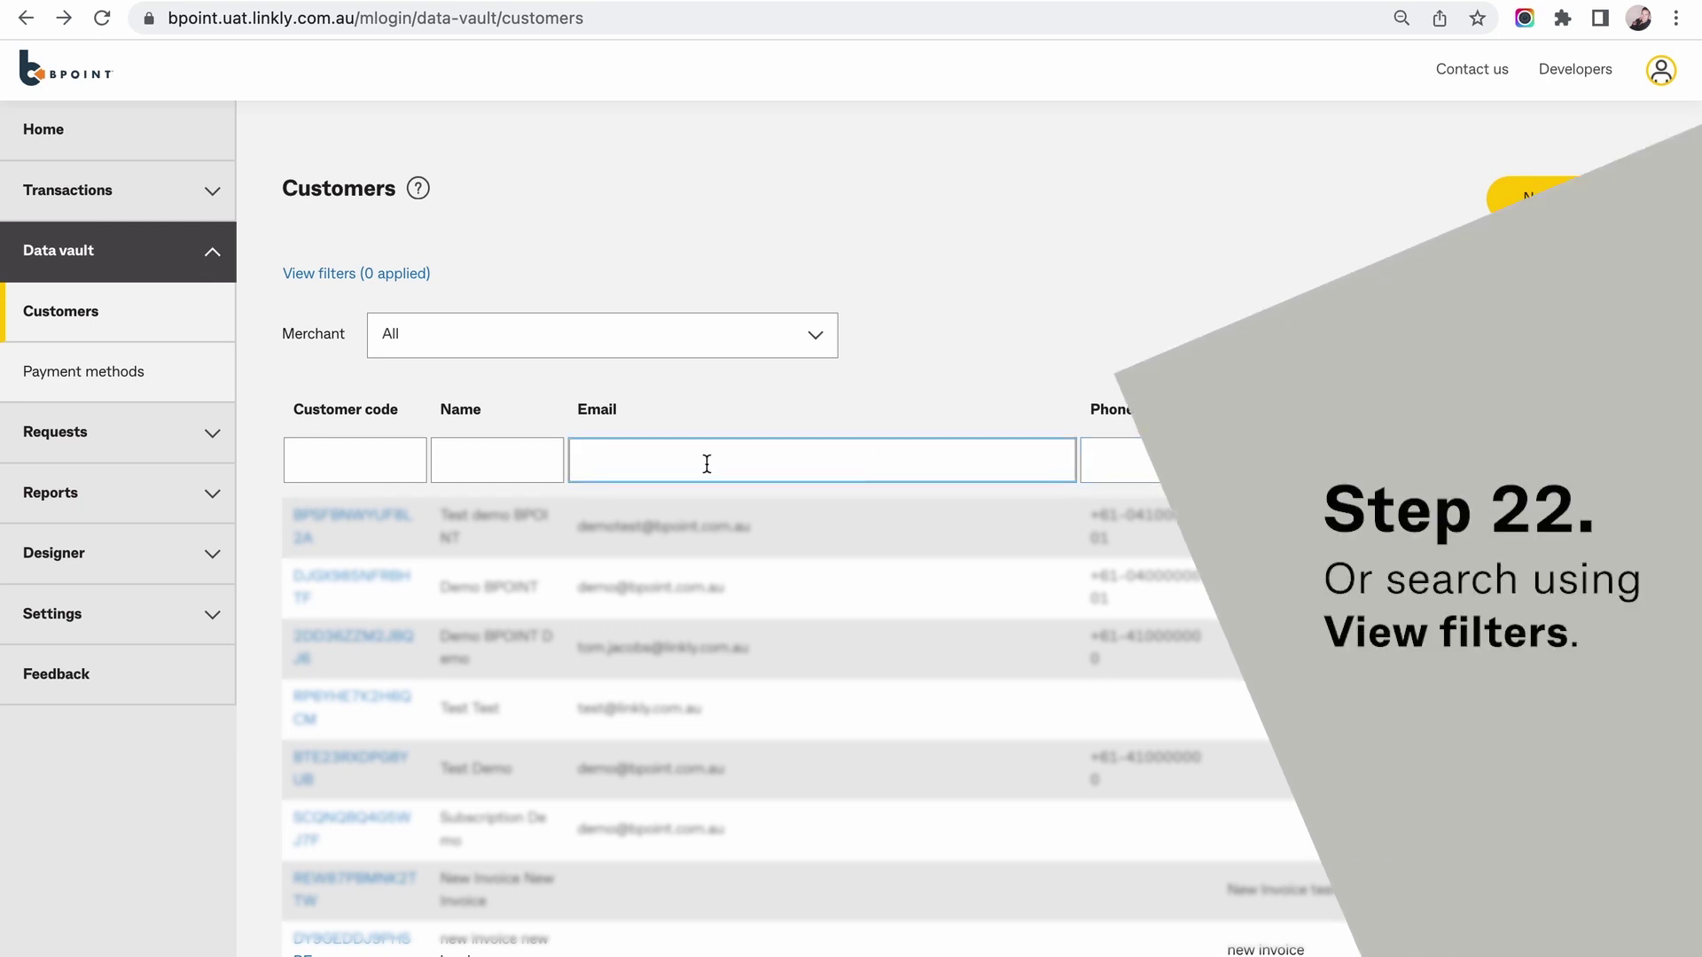
left_click(381, 275)
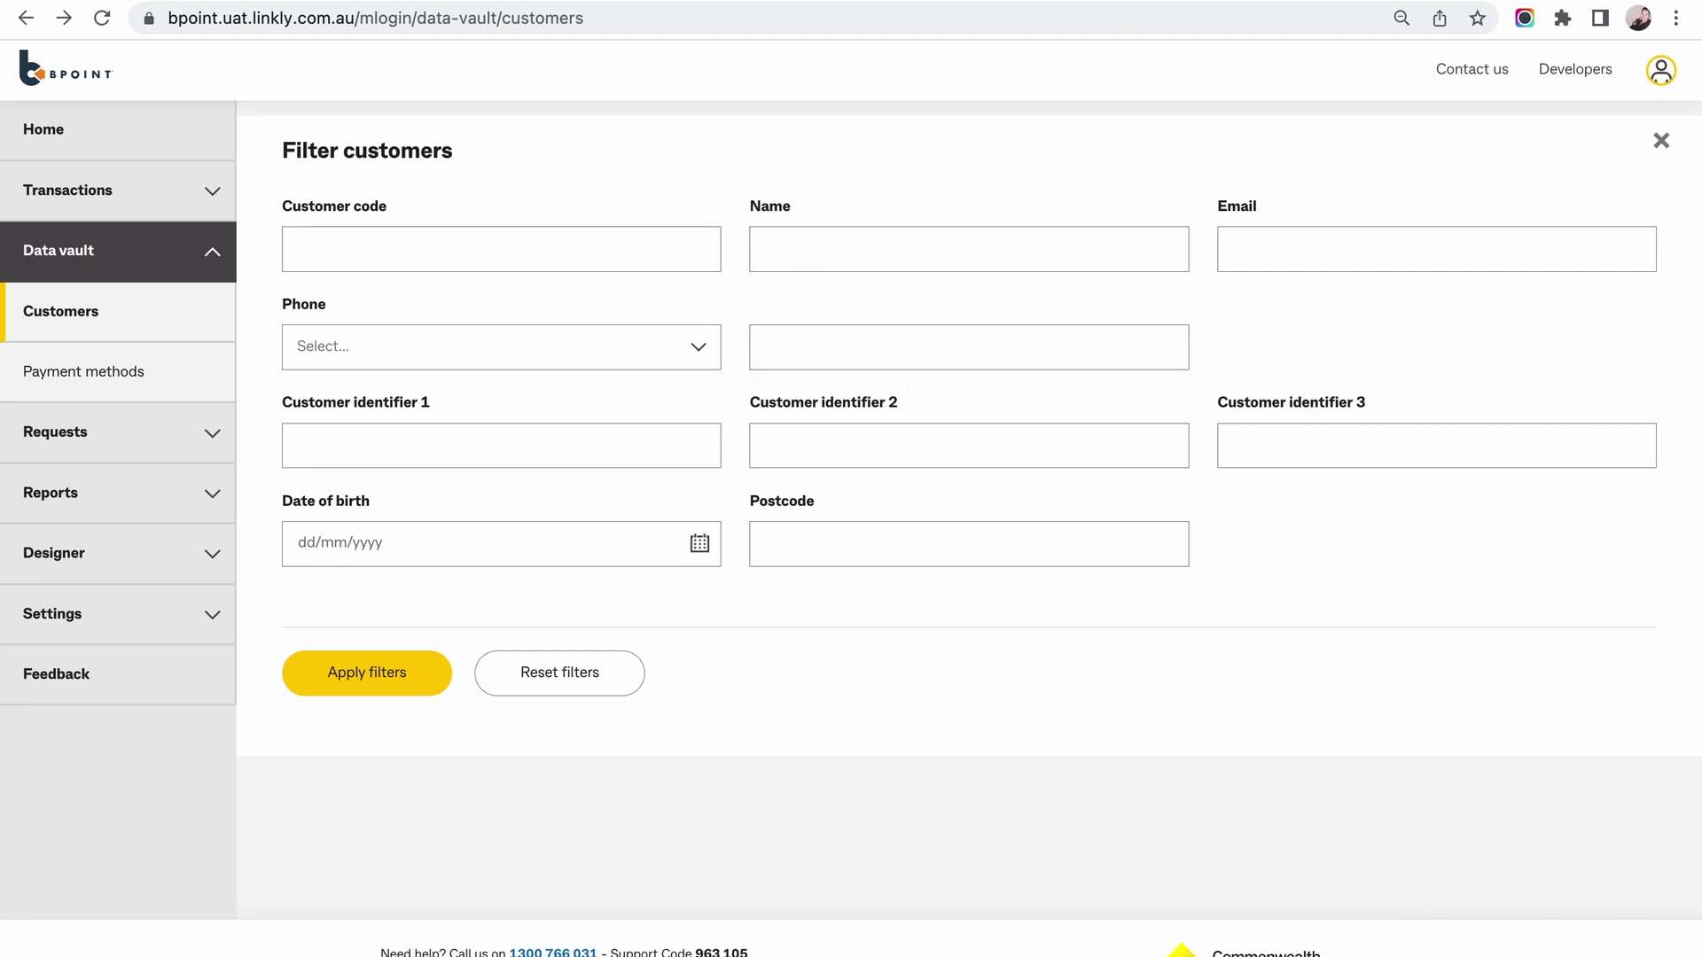
left_click(860, 558)
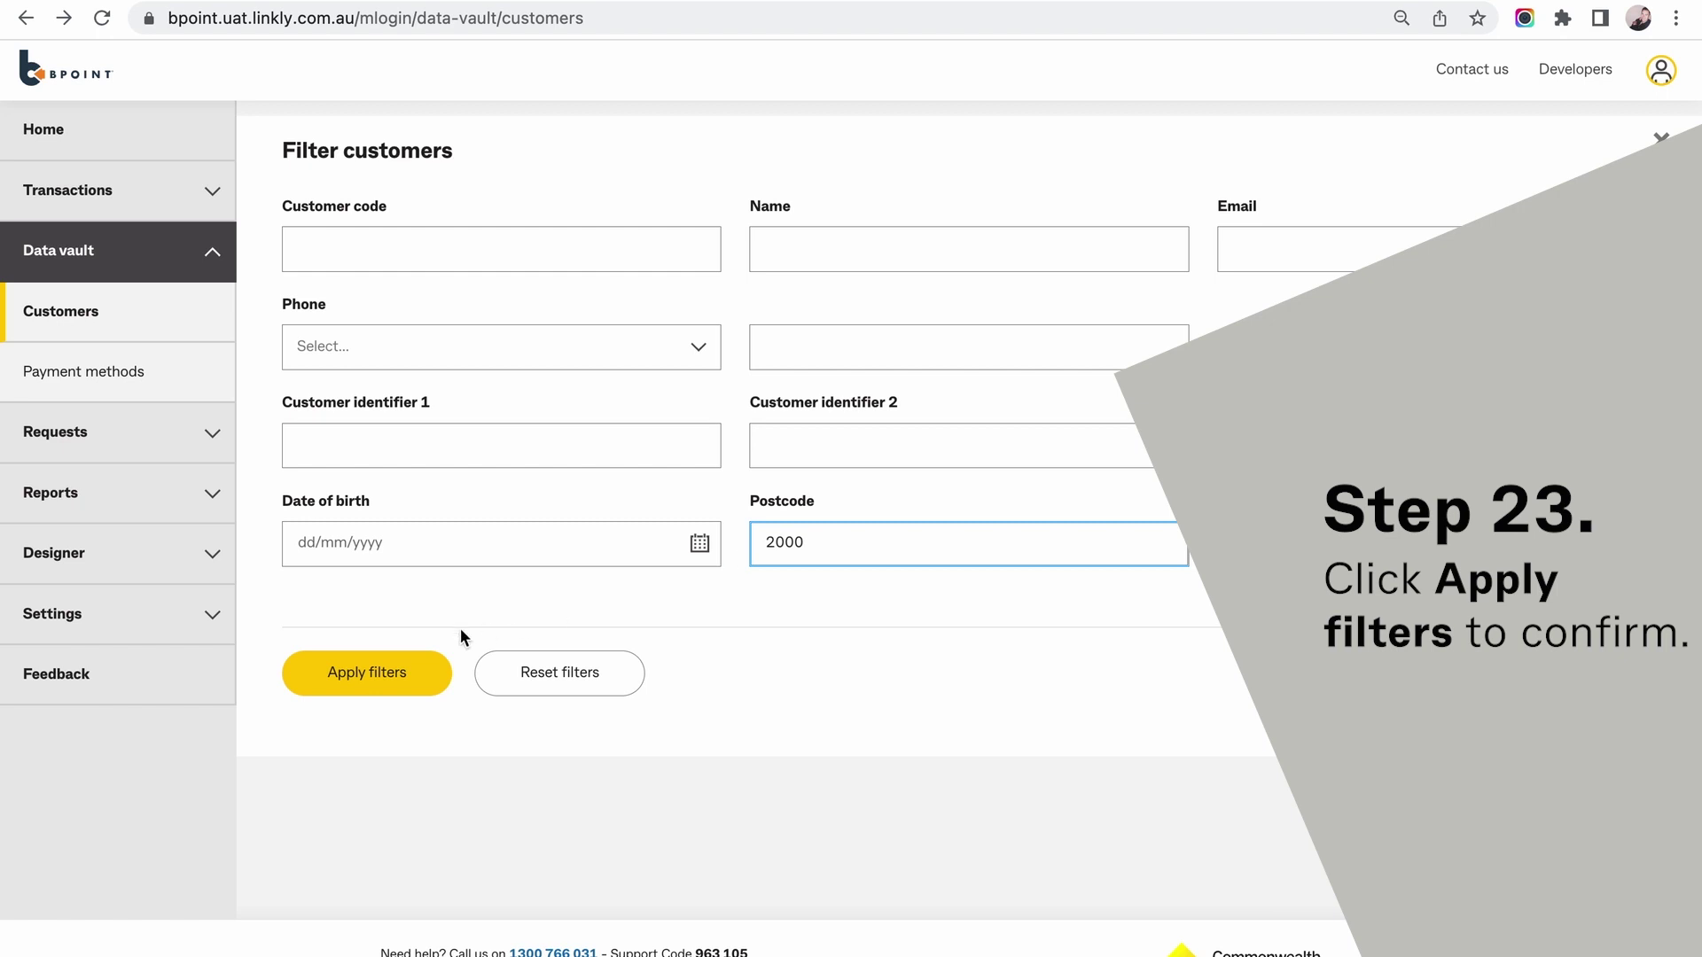
left_click(374, 680)
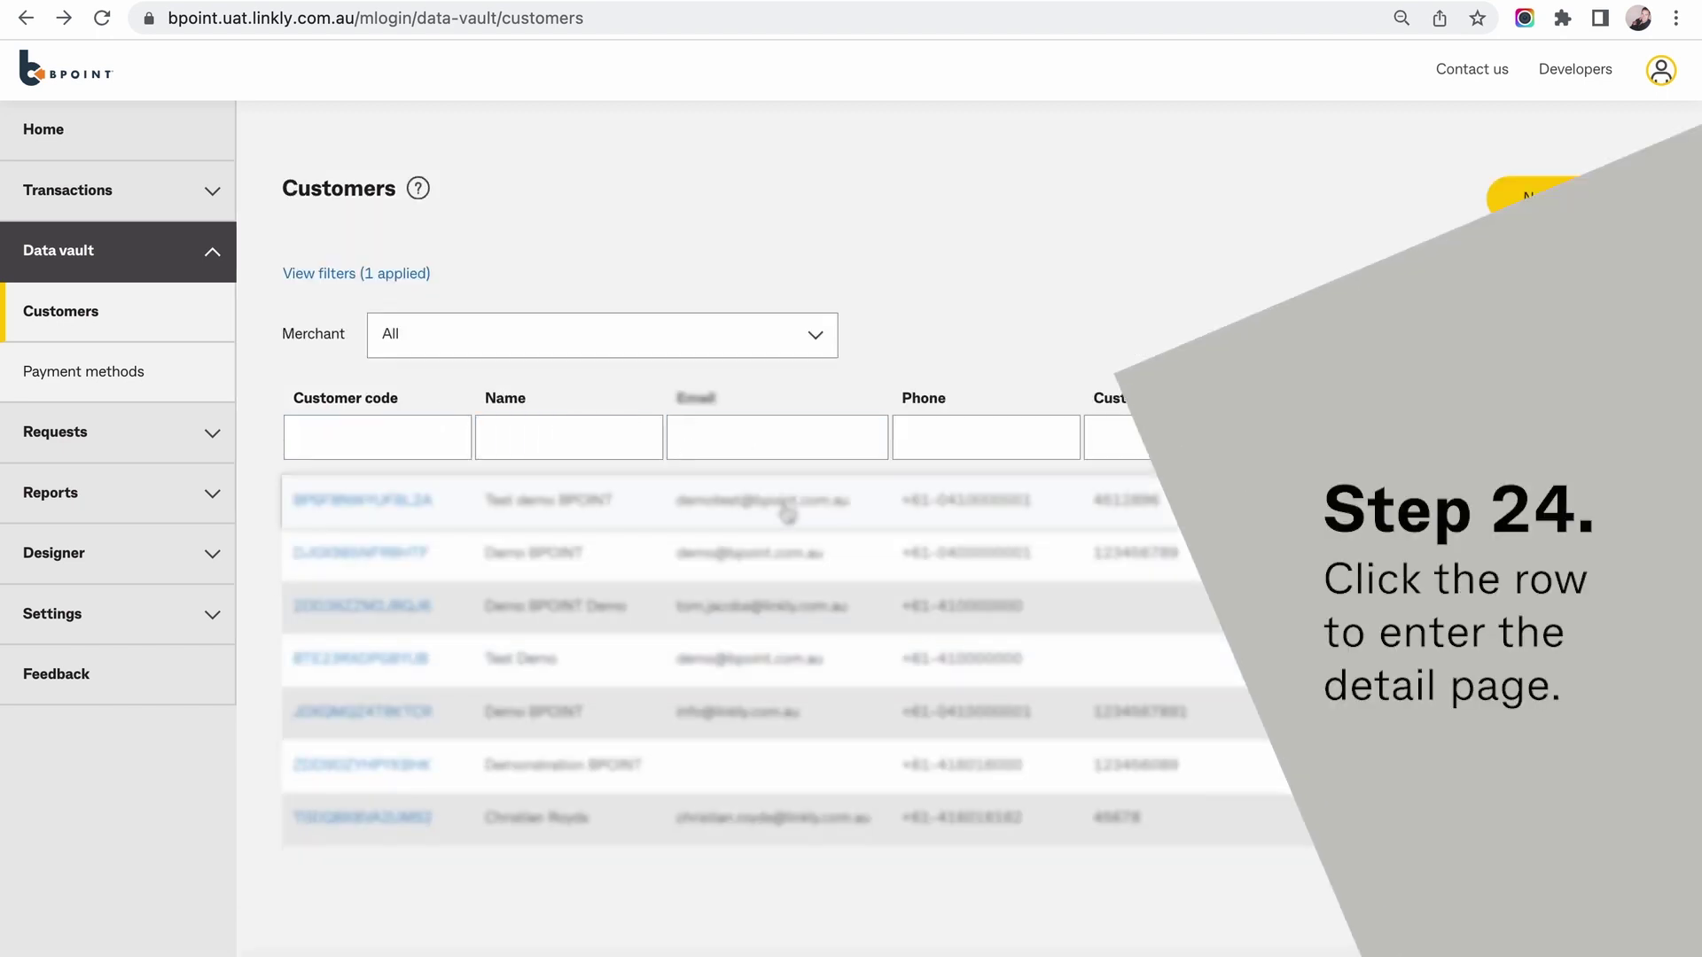
left_click(789, 515)
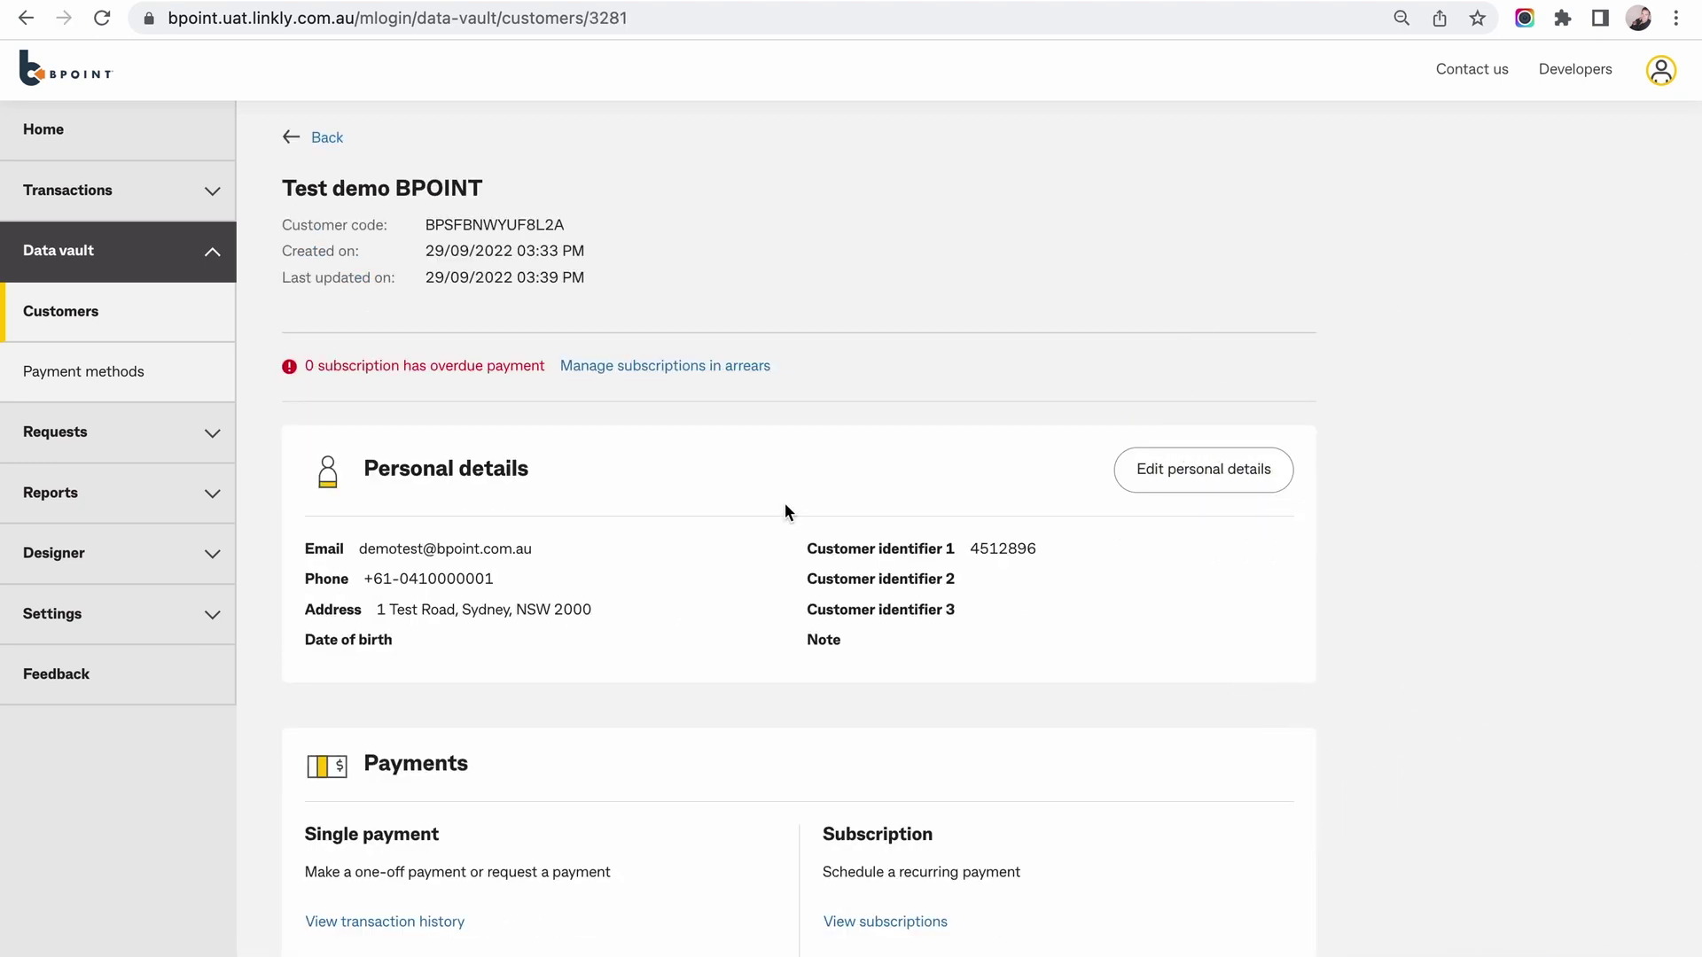
scroll(784, 507, "down", 2)
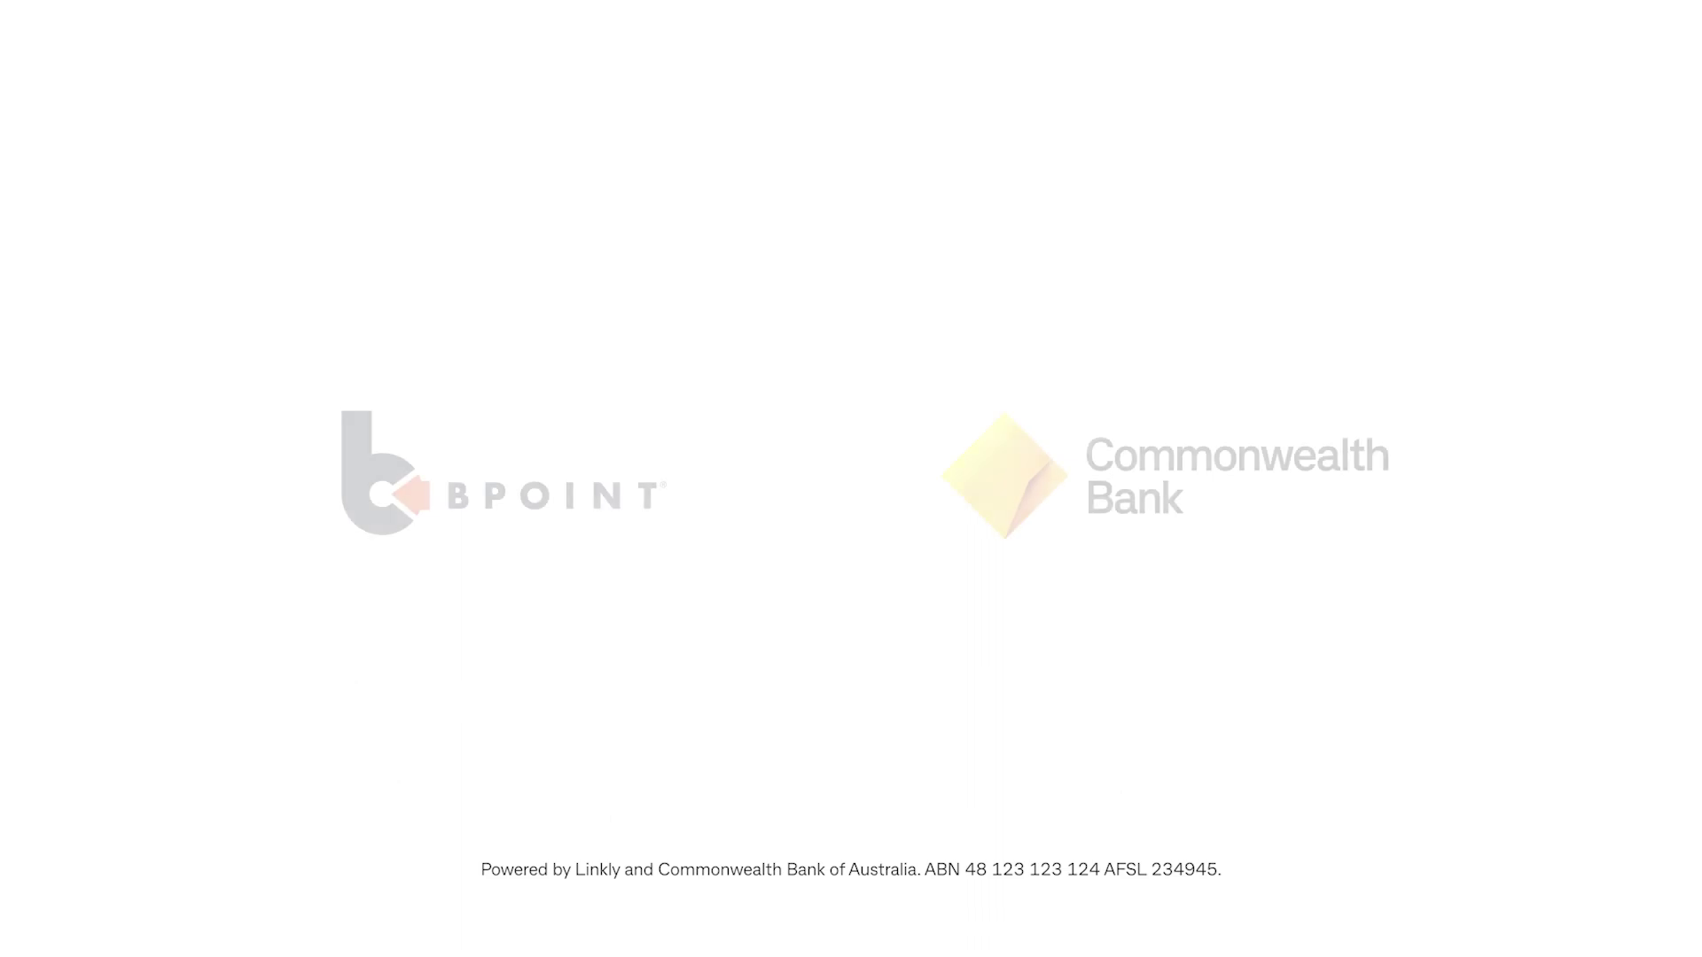